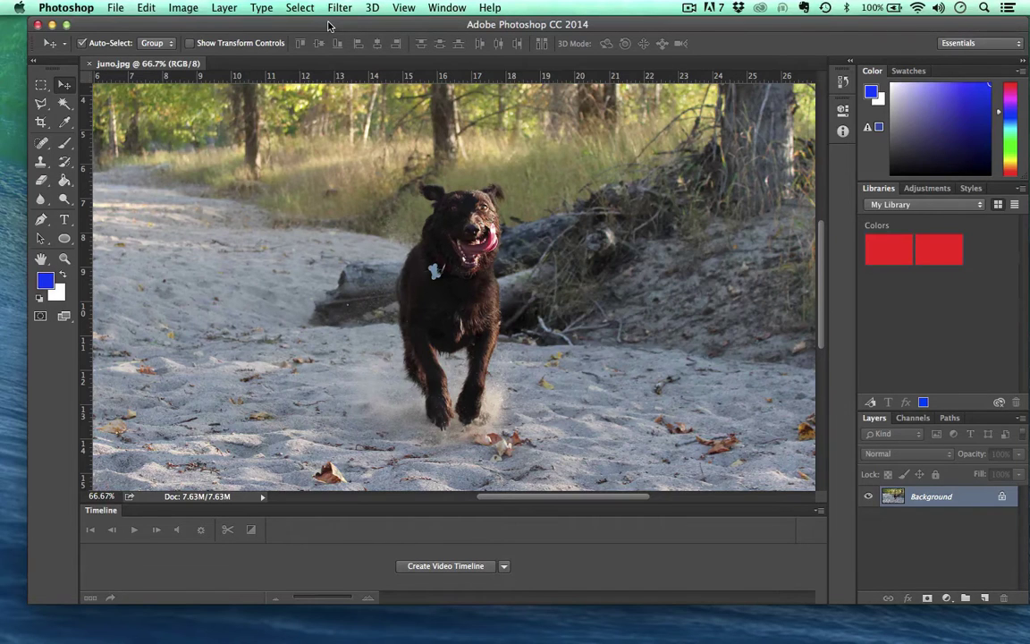
Zoom into the dog photo down to individual pixels, then zoom back out to the whole photo
{"action": "left_click_drag", "start_coordinate": [328, 26], "coordinate": [313, 18]}
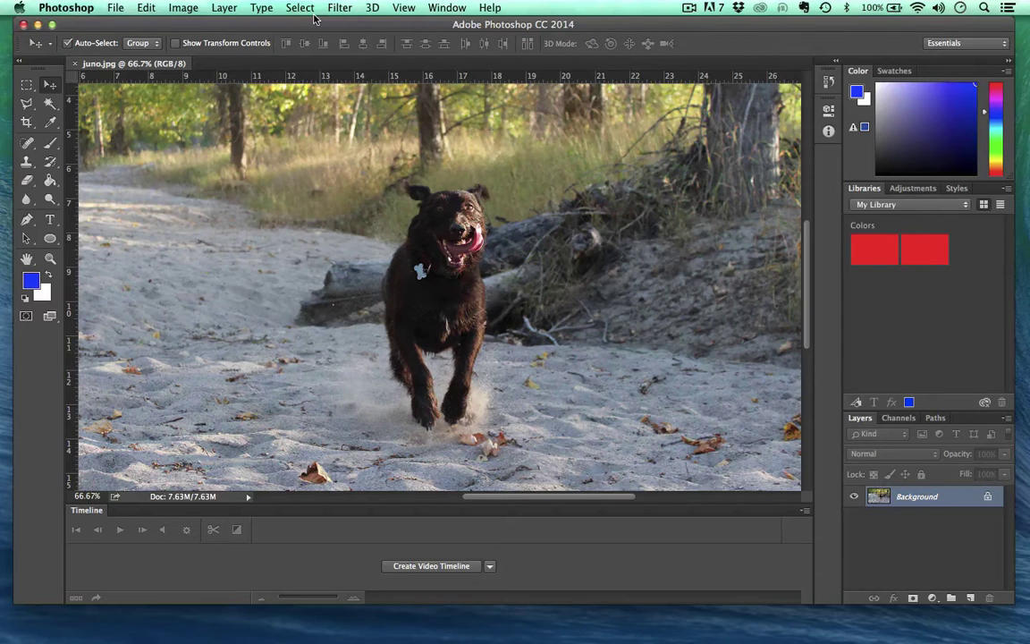
{"action": "scroll", "coordinate": [333, 210], "scroll_direction": "up", "scroll_amount": 3}
{"action": "scroll", "coordinate": [333, 210], "scroll_direction": "right", "scroll_amount": 2}
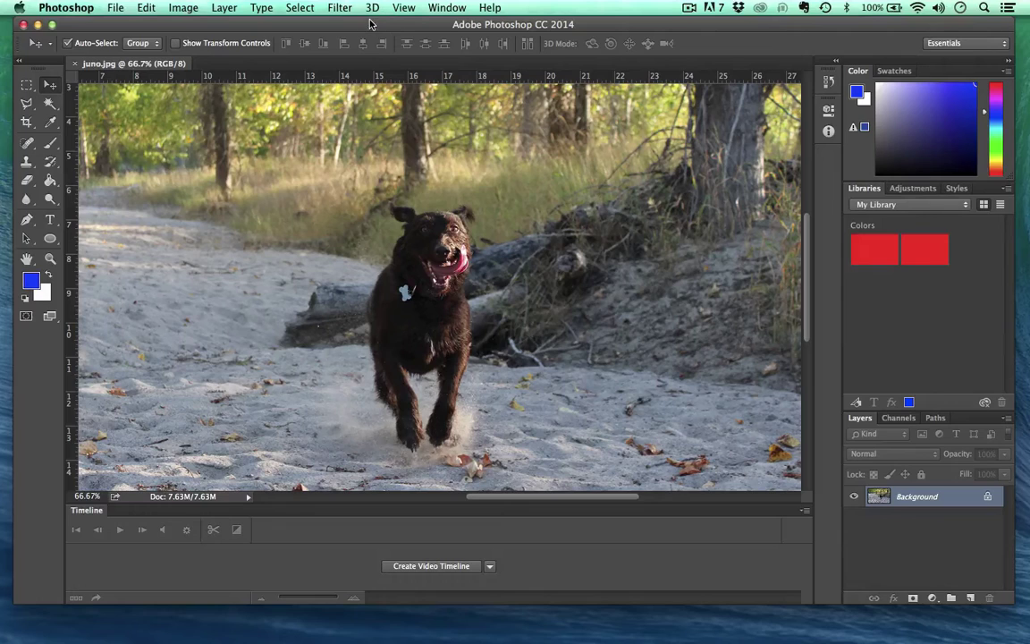
{"action": "key", "text": "super+equal"}
{"action": "key", "text": "super+equal"}
{"action": "key", "text": "super+equal"}
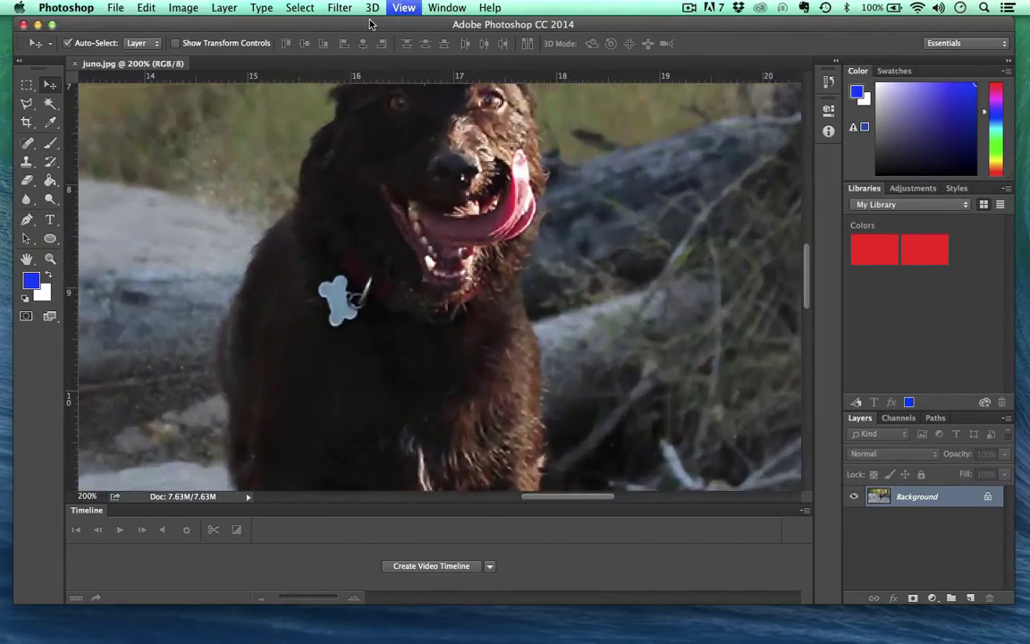
{"action": "key", "text": "super+equal"}
{"action": "key", "text": "super+equal"}
{"action": "key", "text": "super+equal"}
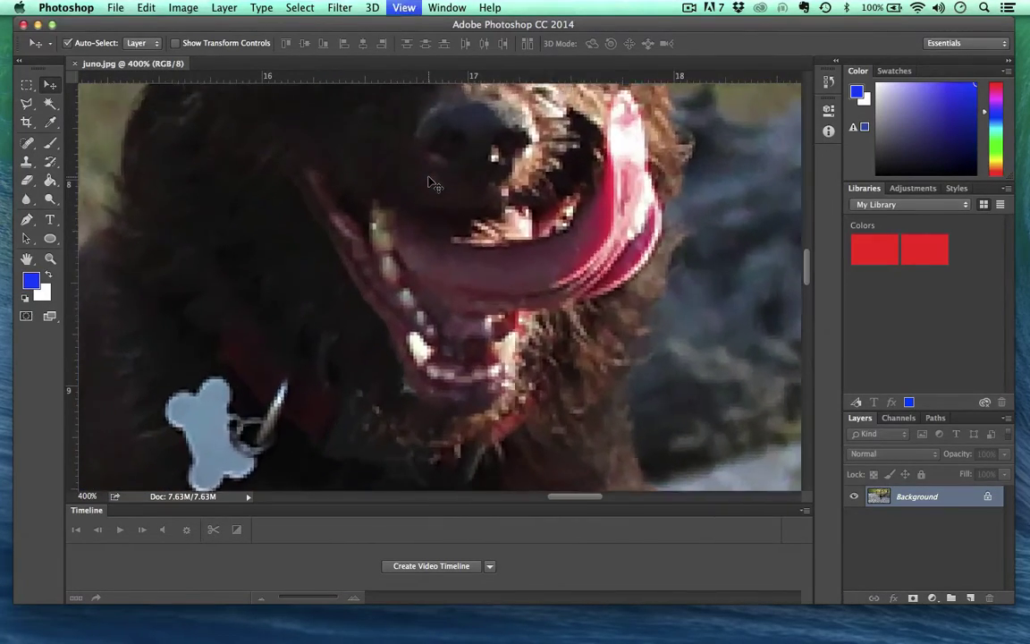
{"action": "key", "text": "super+equal"}
{"action": "key", "text": "super+equal"}
{"action": "key", "text": "super+equal"}
{"action": "key", "text": "super+equal"}
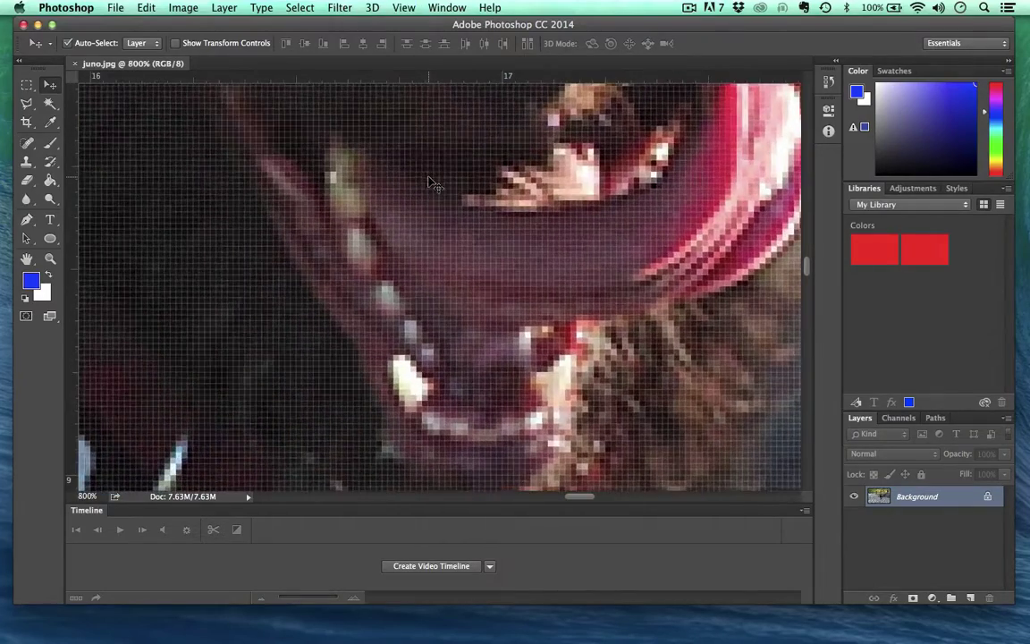
{"action": "key", "text": "super+equal"}
{"action": "key", "text": "super+equal"}
{"action": "key", "text": "super+equal"}
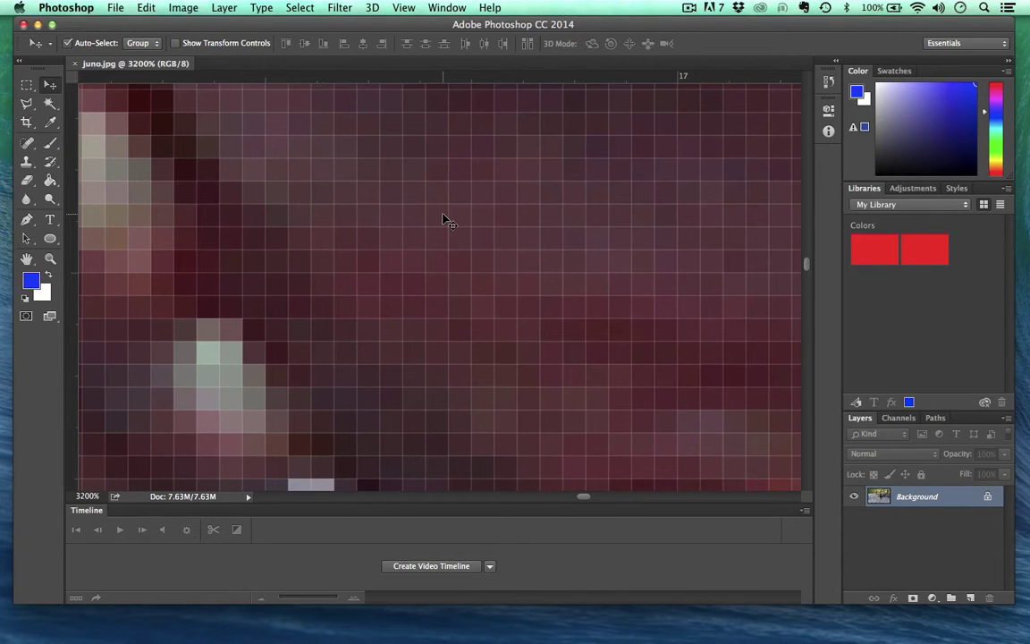
{"action": "scroll", "coordinate": [444, 219], "scroll_direction": "up", "scroll_amount": 3}
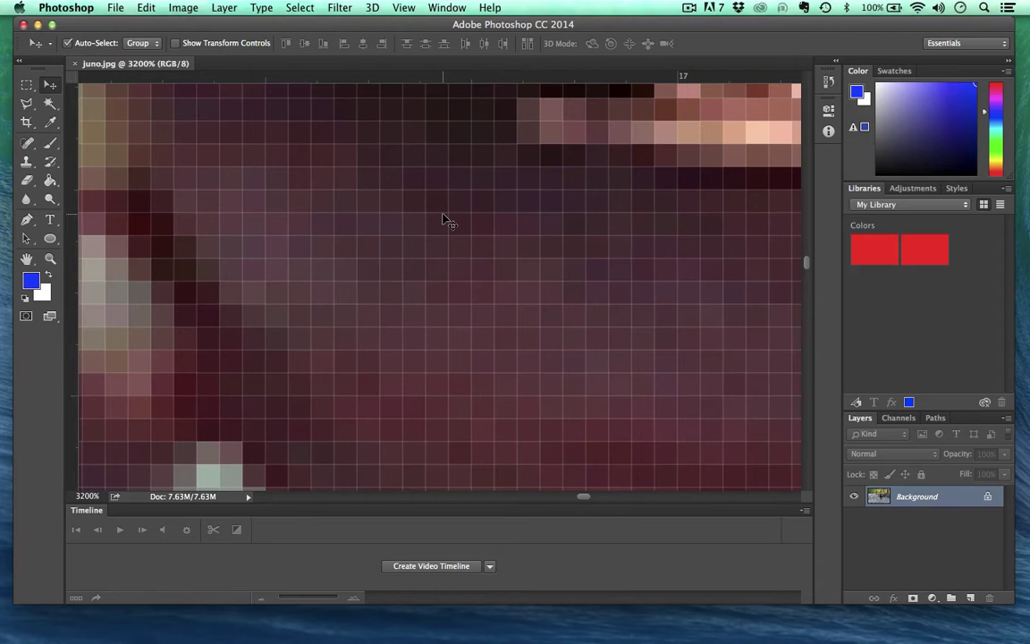
{"action": "scroll", "coordinate": [444, 219], "scroll_direction": "up", "scroll_amount": 9}
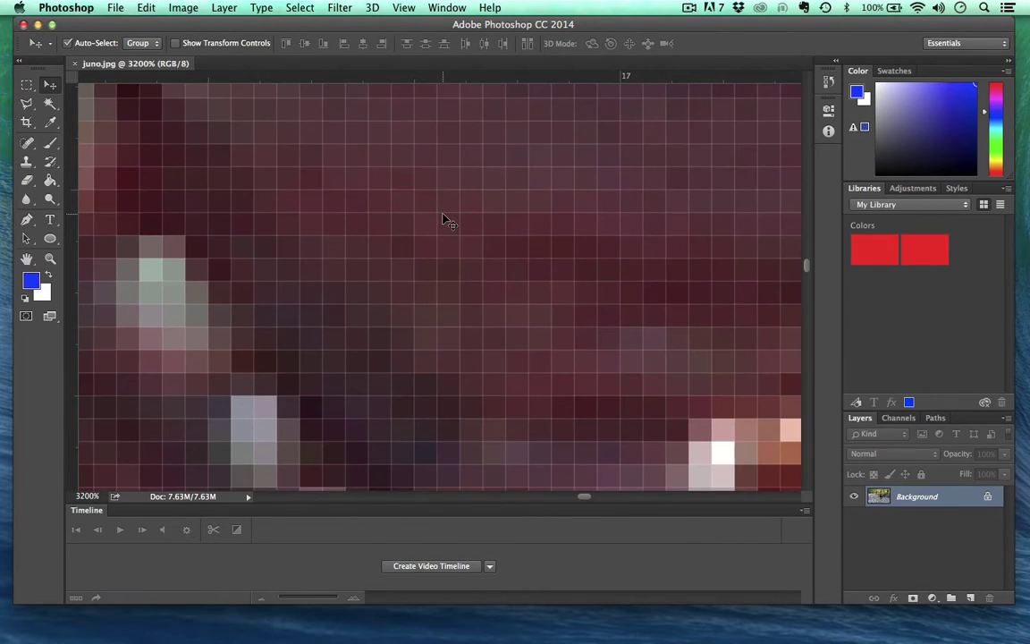
{"action": "scroll", "coordinate": [444, 219], "scroll_direction": "up", "scroll_amount": 2}
{"action": "scroll", "coordinate": [445, 219], "scroll_direction": "left", "scroll_amount": 3}
{"action": "scroll", "coordinate": [444, 219], "scroll_direction": "down", "scroll_amount": 8}
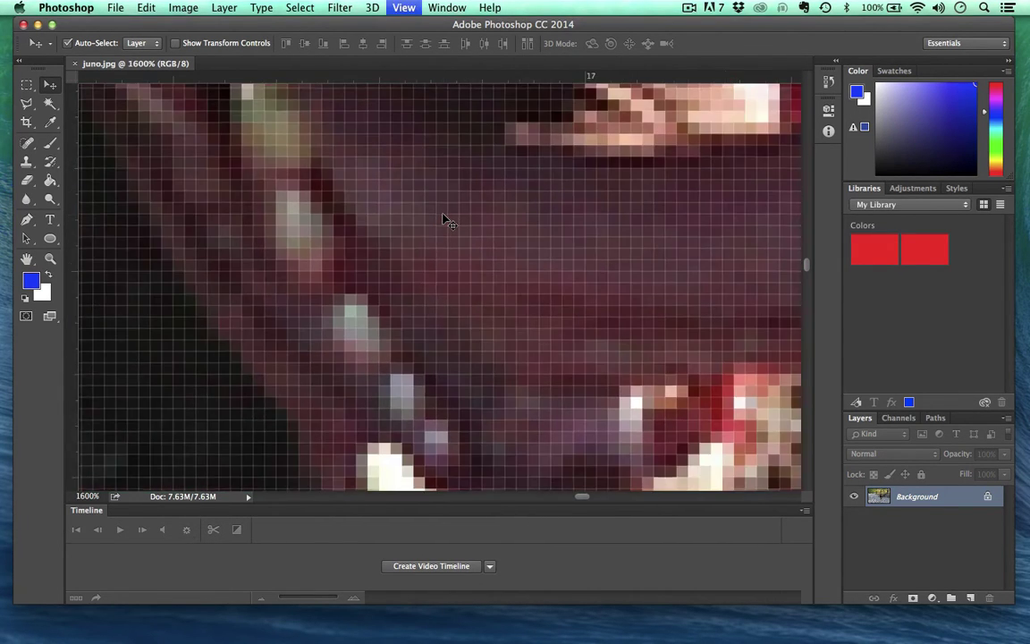
{"action": "key", "text": "super+minus"}
{"action": "key", "text": "super+minus"}
{"action": "key", "text": "super+minus"}
{"action": "key", "text": "super+minus"}
{"action": "key", "text": "super+minus"}
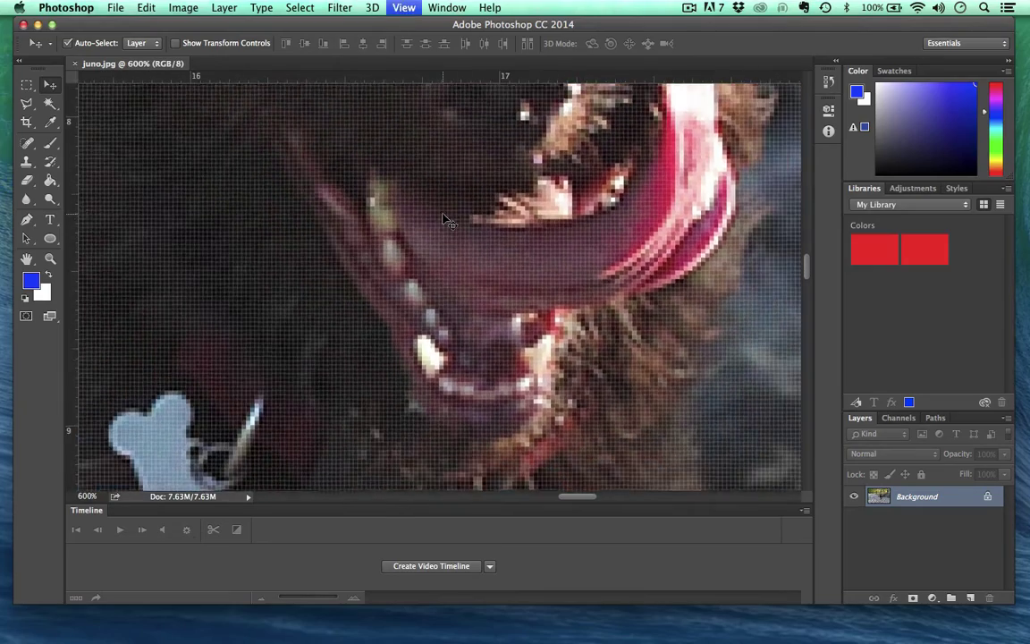
{"action": "key", "text": "super+minus"}
{"action": "key", "text": "super+minus"}
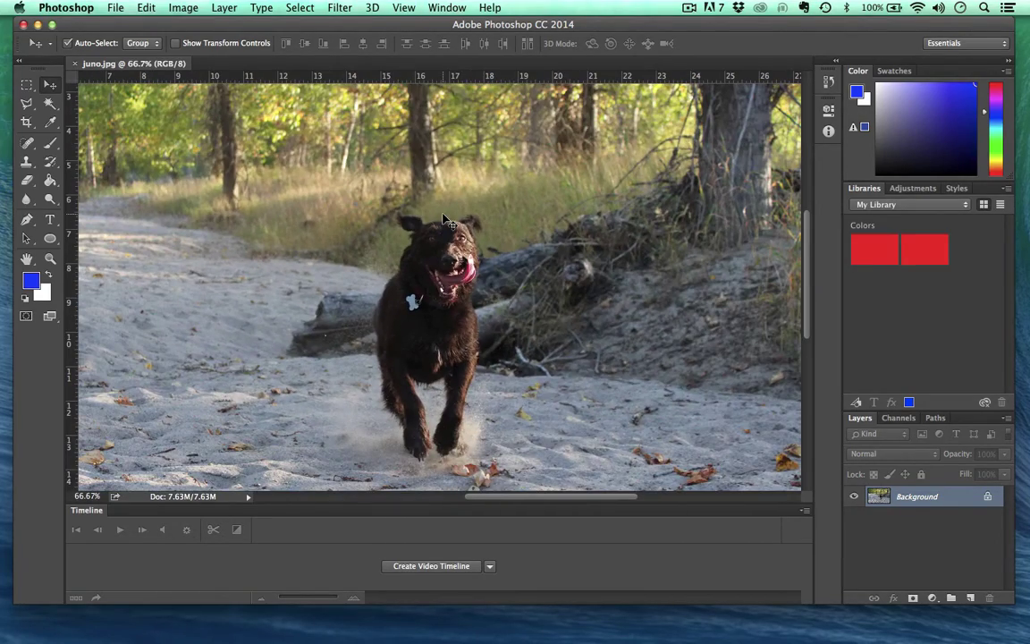
{"action": "scroll", "coordinate": [444, 219], "scroll_direction": "down", "scroll_amount": 3}
{"action": "scroll", "coordinate": [287, 306], "scroll_direction": "left", "scroll_amount": 2}
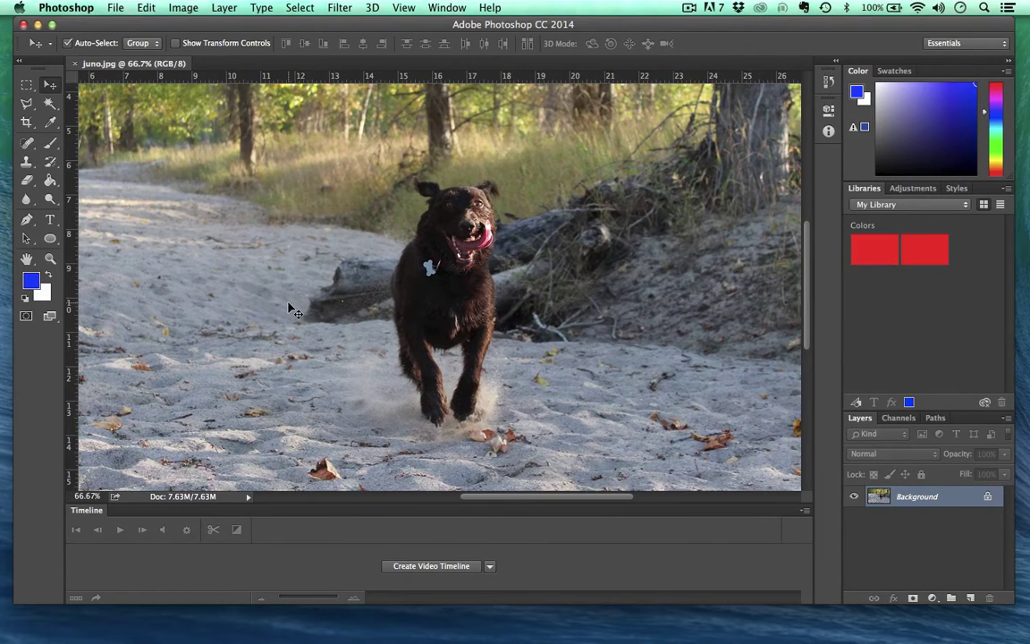
{"action": "scroll", "coordinate": [289, 307], "scroll_direction": "up", "scroll_amount": 2}
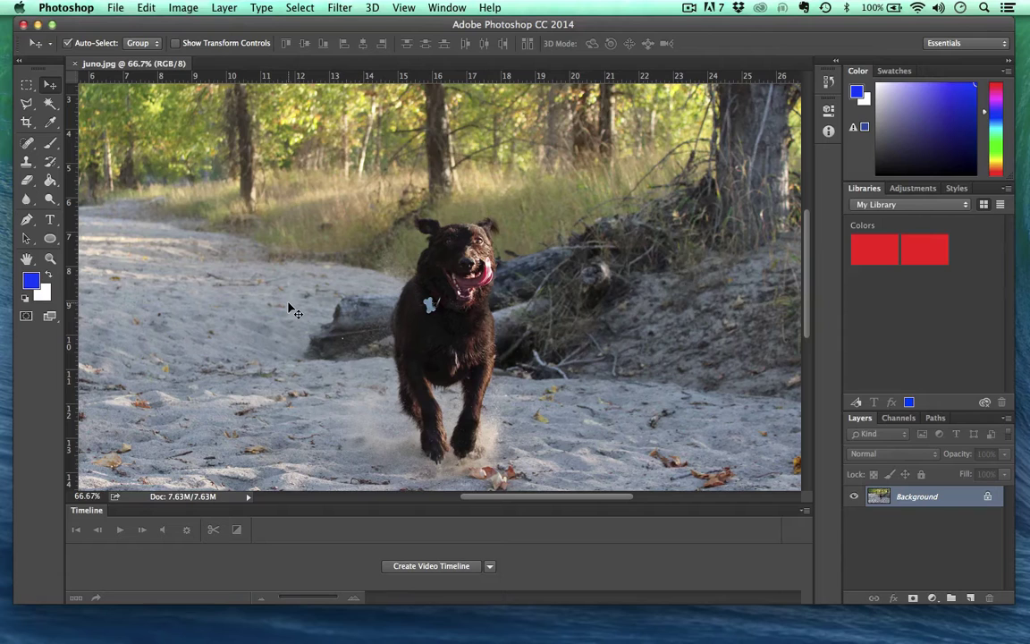
Look over the Image menu and close it without changing anything
{"action": "left_click", "coordinate": [178, 9]}
{"action": "mouse_move", "coordinate": [260, 28]}
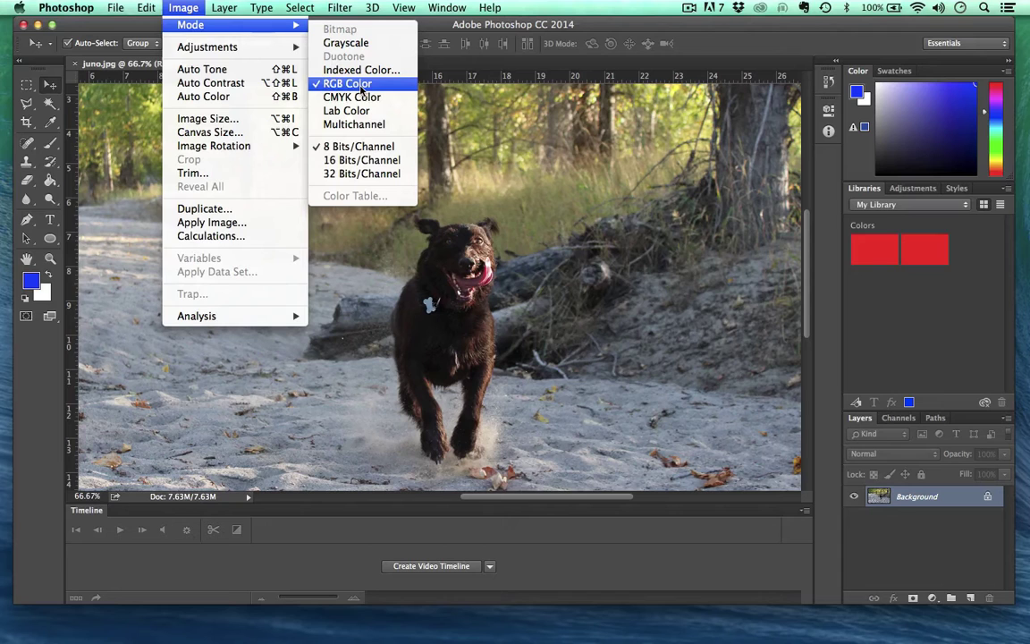
{"action": "left_click", "coordinate": [344, 146]}
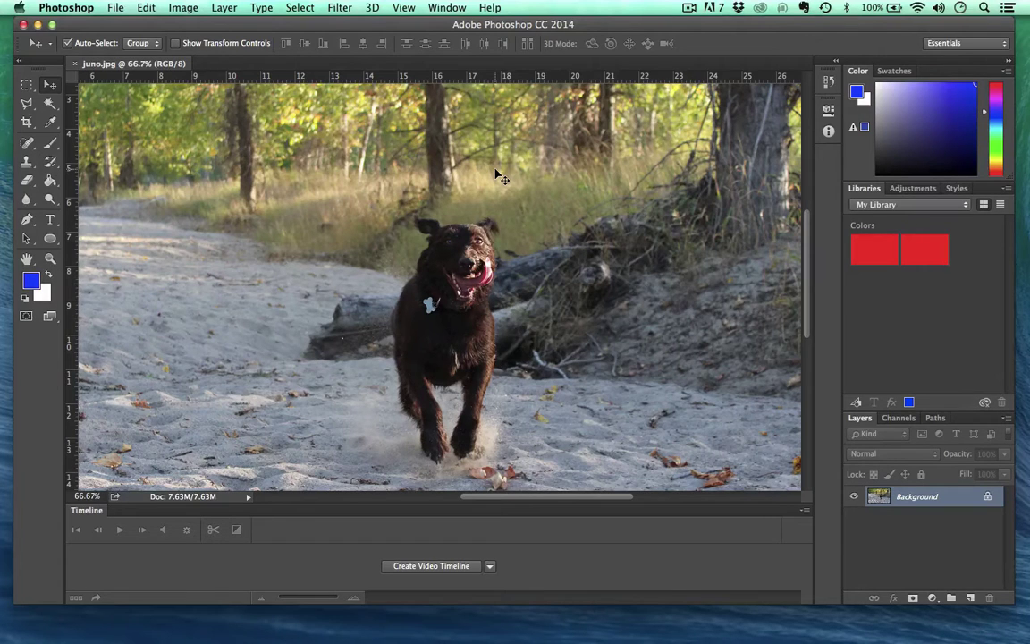
Create a new document named RGB with the Web preset: 1024×768, RGB Color, 8 bit
{"action": "key", "text": "super+n"}
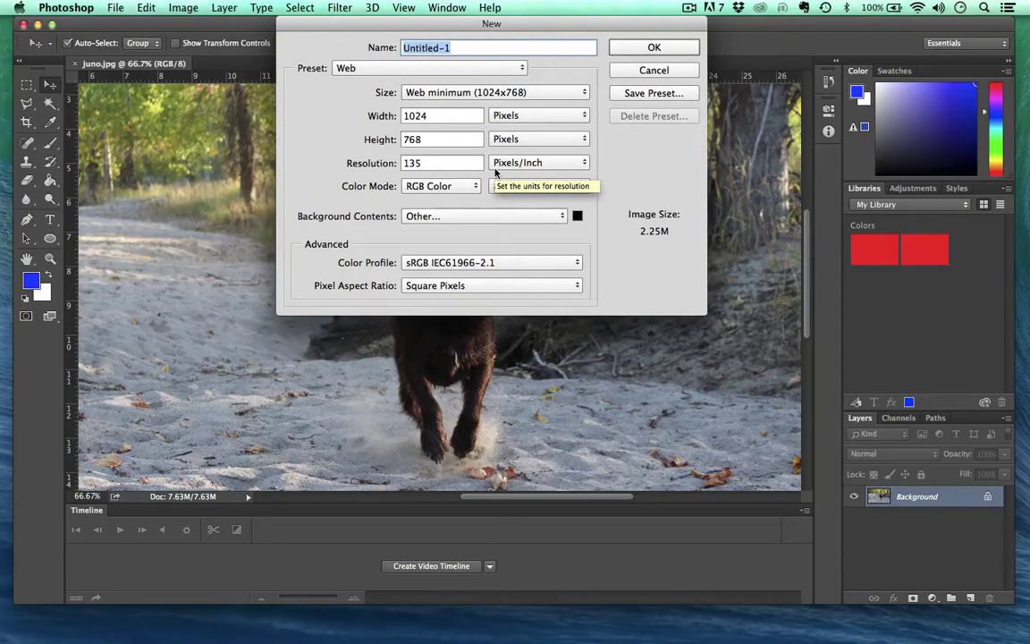
{"action": "left_click", "coordinate": [106, 7]}
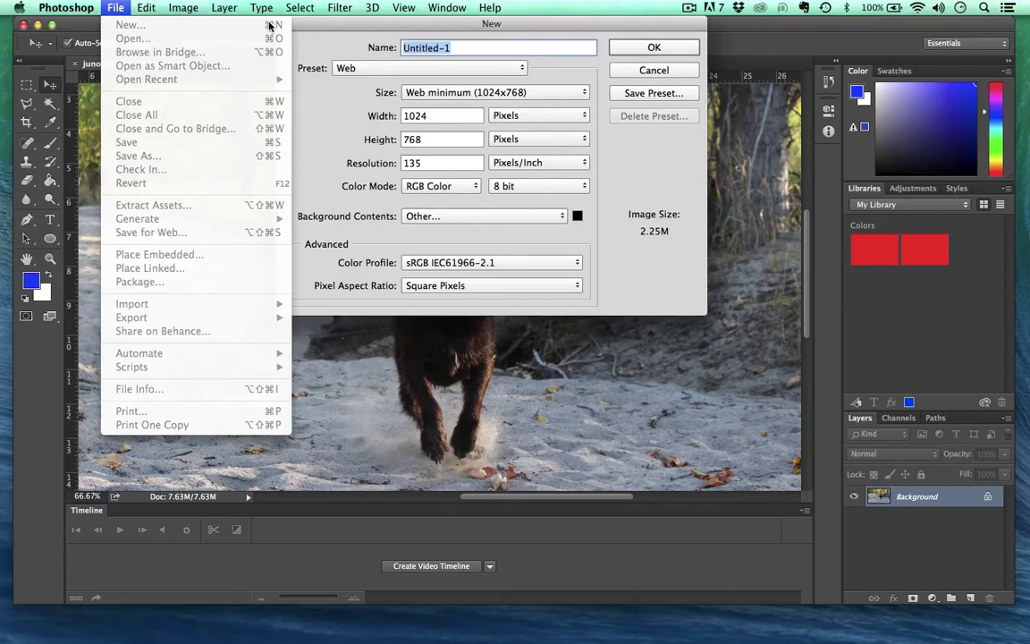
{"action": "left_click", "coordinate": [376, 26]}
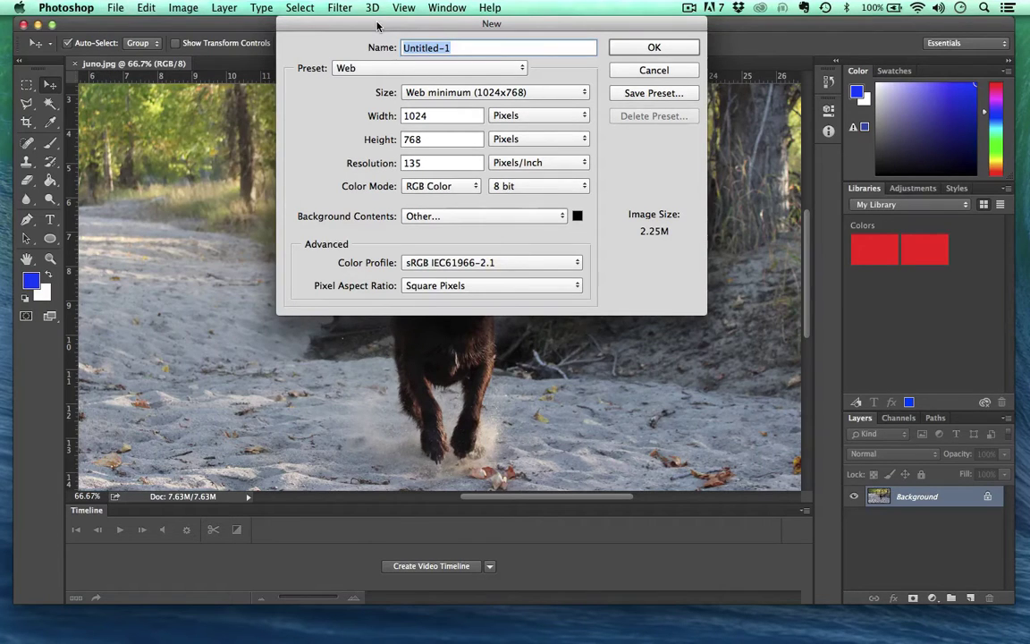
{"action": "type", "text": "RGB"}
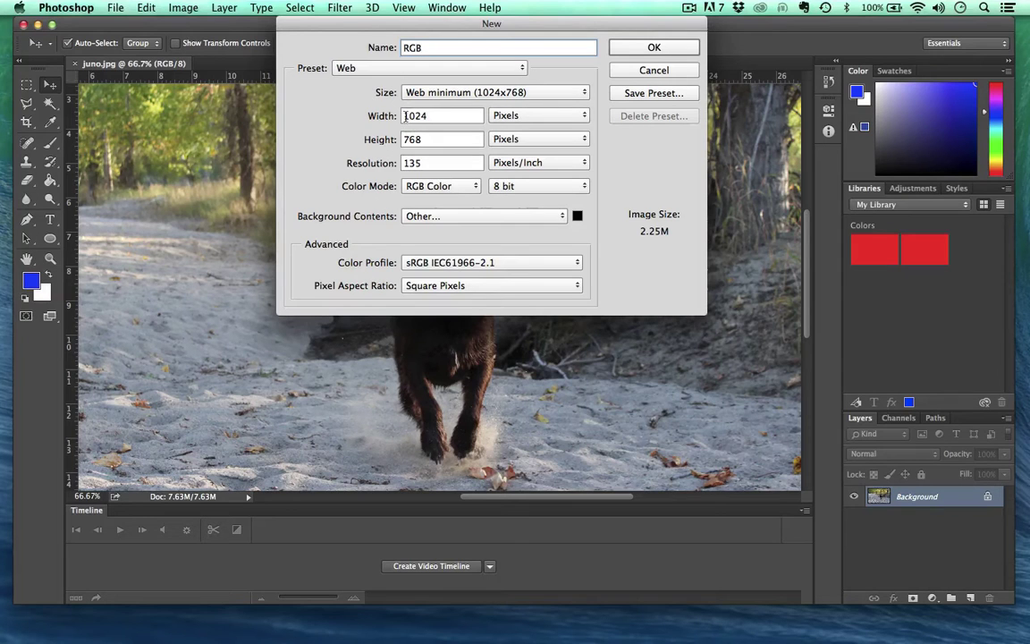
{"action": "left_click", "coordinate": [347, 68]}
{"action": "left_click", "coordinate": [350, 68]}
{"action": "left_click", "coordinate": [404, 93]}
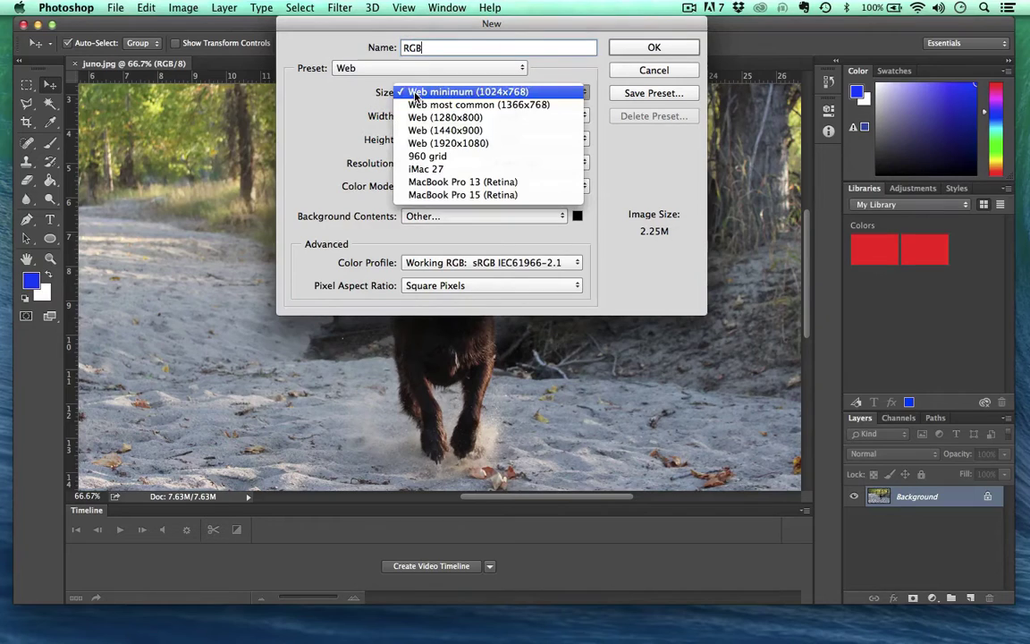
{"action": "left_click", "coordinate": [320, 102]}
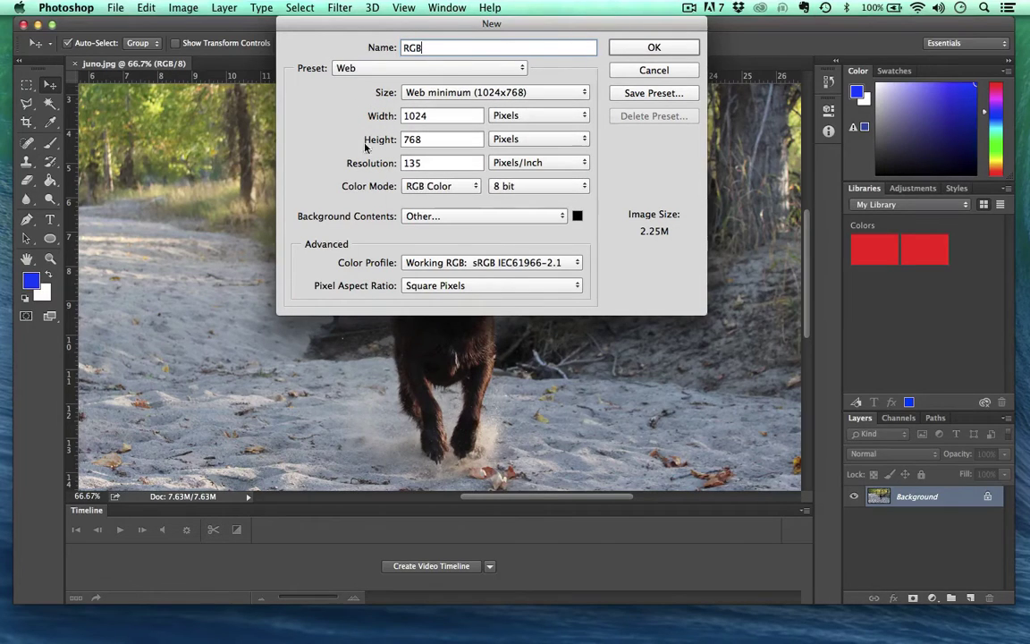
{"action": "left_click", "coordinate": [414, 186]}
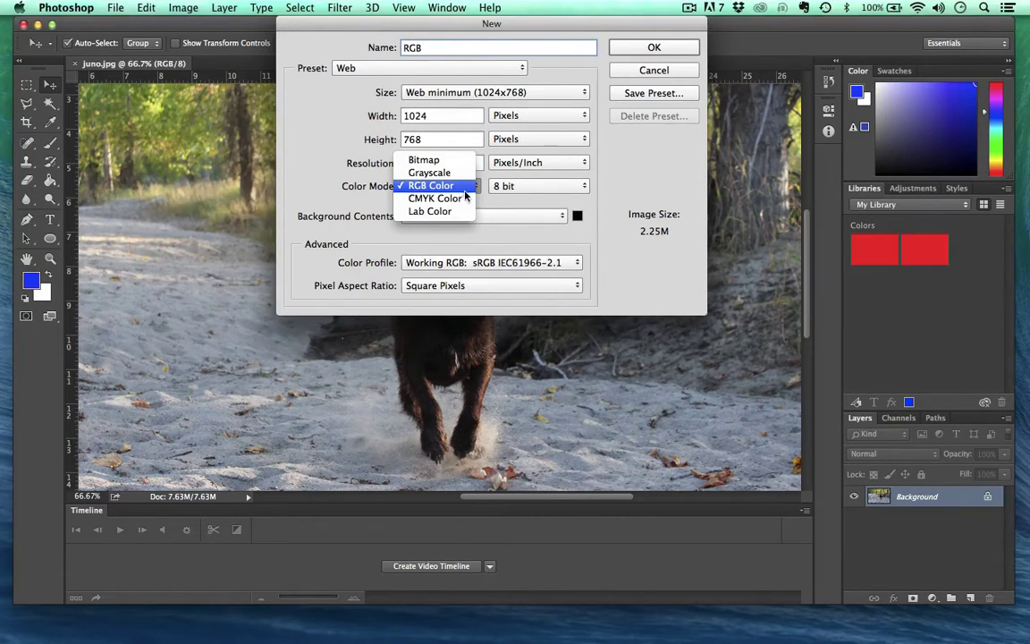
{"action": "left_click", "coordinate": [498, 190]}
{"action": "left_click", "coordinate": [498, 190]}
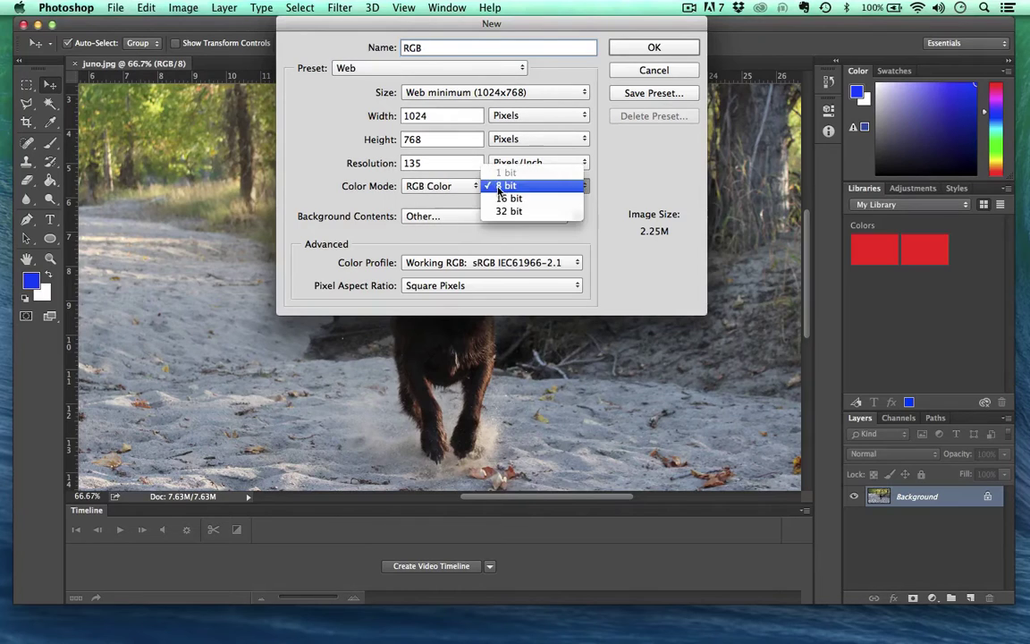
{"action": "left_click", "coordinate": [502, 189]}
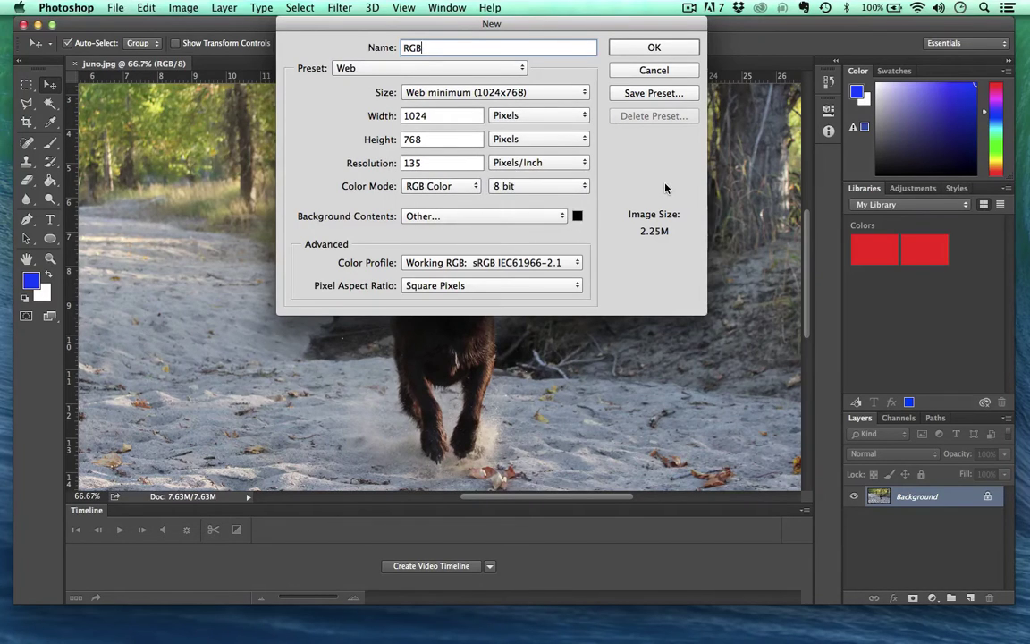
{"action": "left_click", "coordinate": [649, 46]}
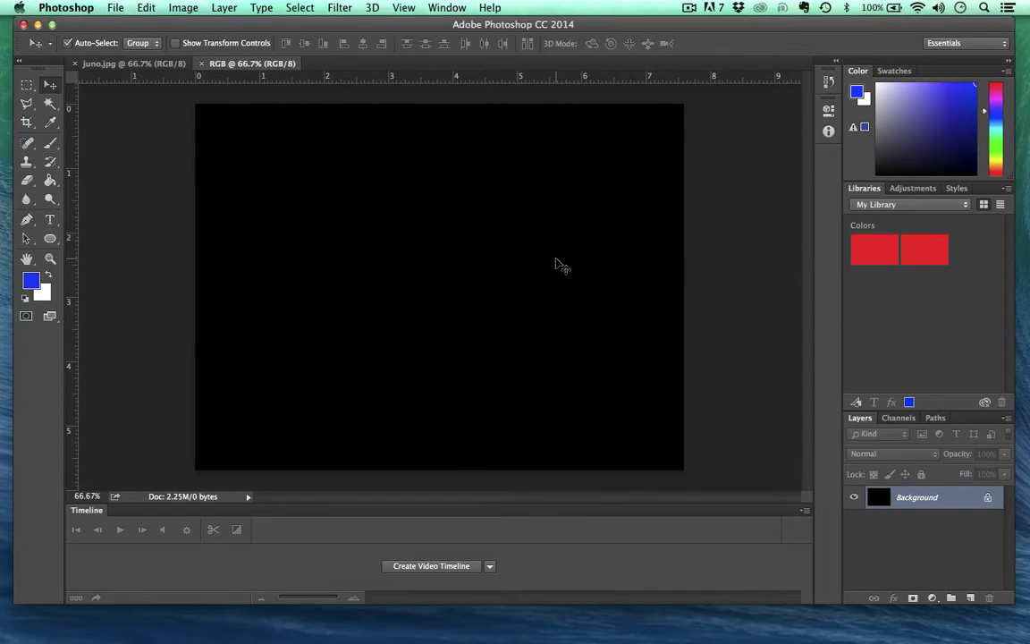
{"action": "left_click", "coordinate": [24, 301]}
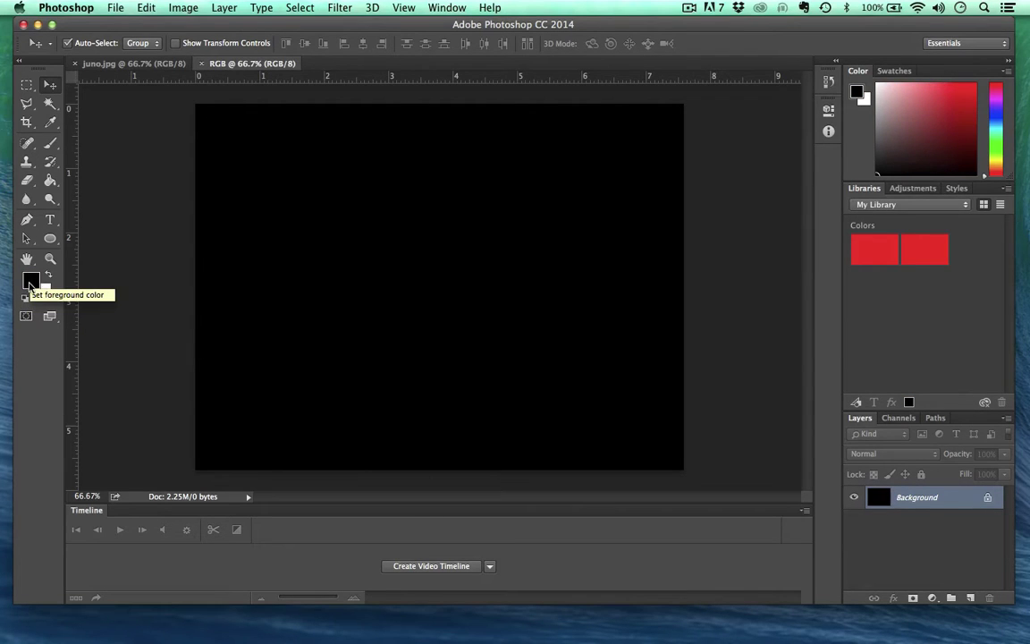
{"action": "left_click", "coordinate": [47, 276]}
{"action": "left_click", "coordinate": [47, 277]}
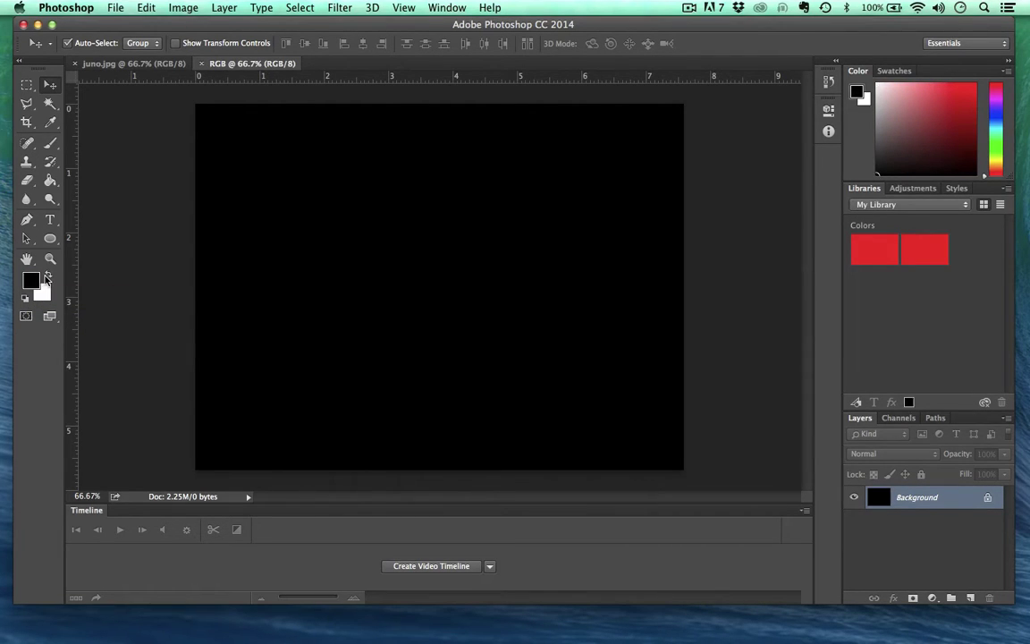
{"action": "left_click", "coordinate": [48, 277]}
{"action": "left_click", "coordinate": [47, 277]}
{"action": "left_click", "coordinate": [47, 278]}
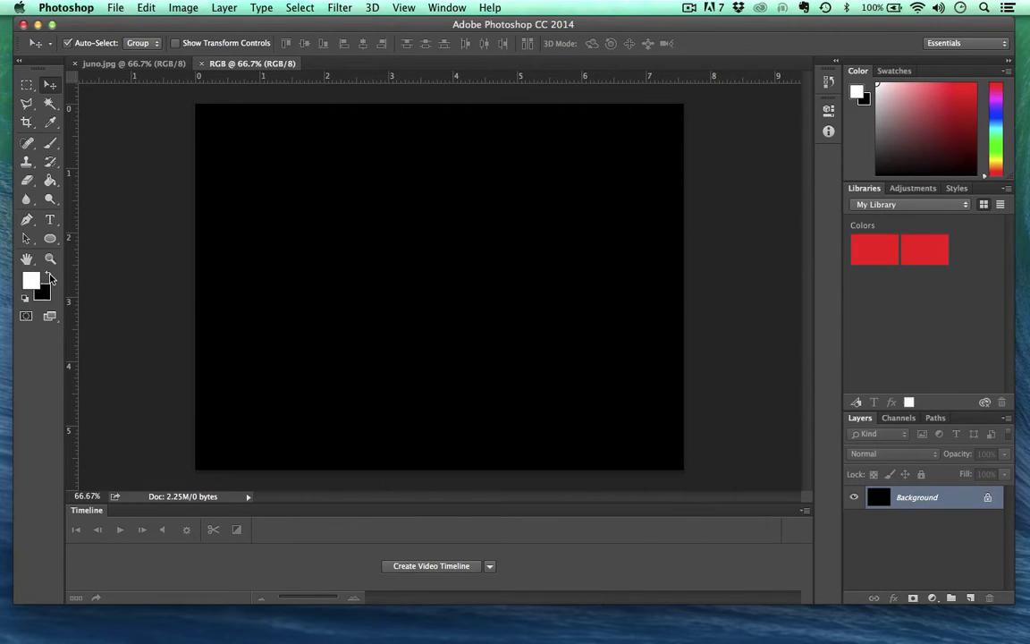
{"action": "left_click", "coordinate": [48, 278]}
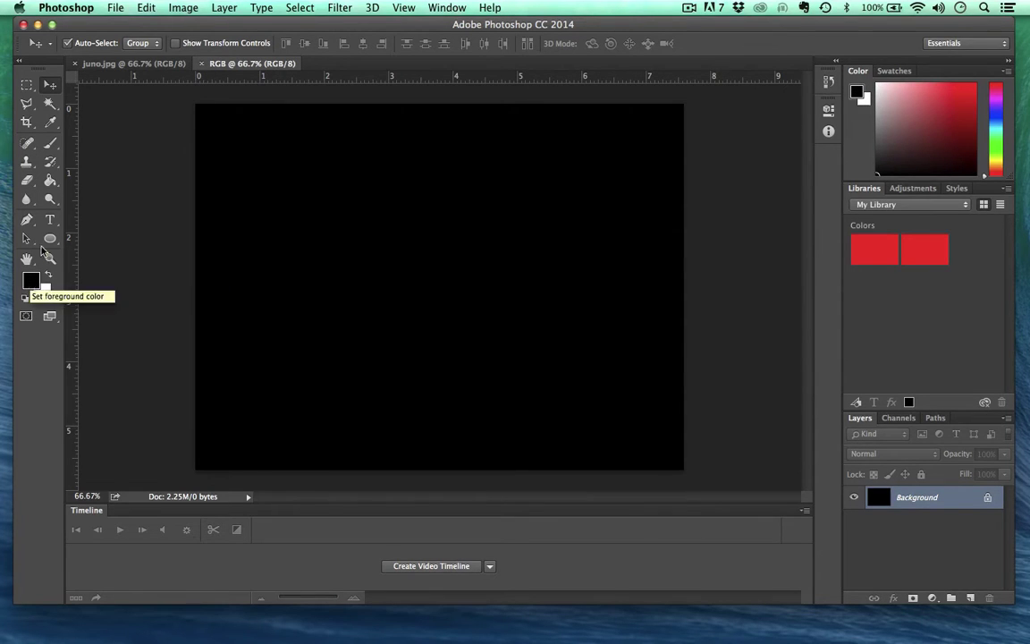
{"action": "left_click", "coordinate": [50, 179]}
{"action": "left_click", "coordinate": [386, 212]}
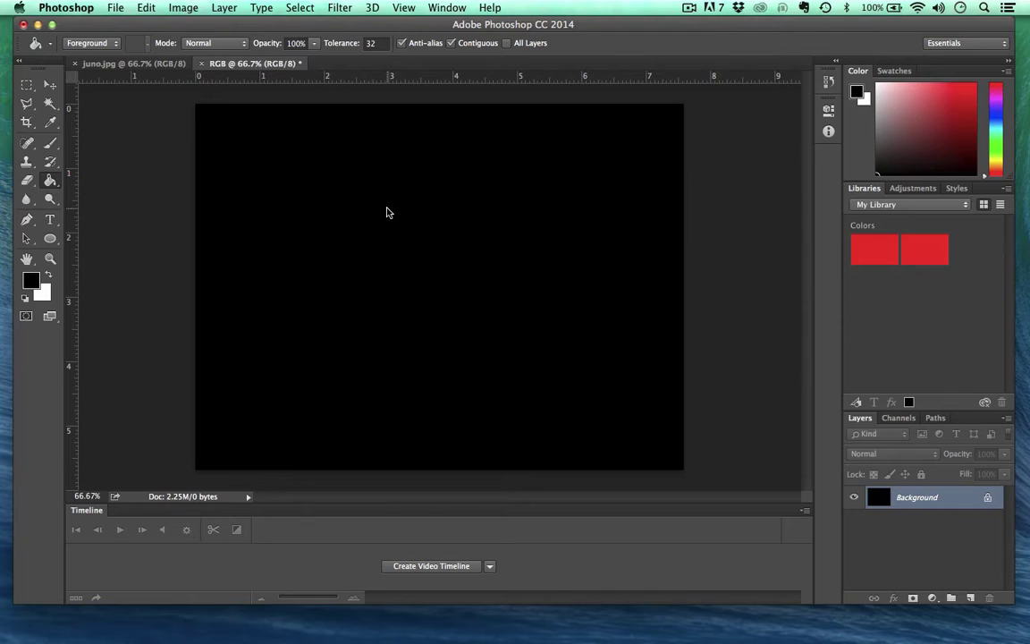
{"action": "left_click", "coordinate": [48, 276]}
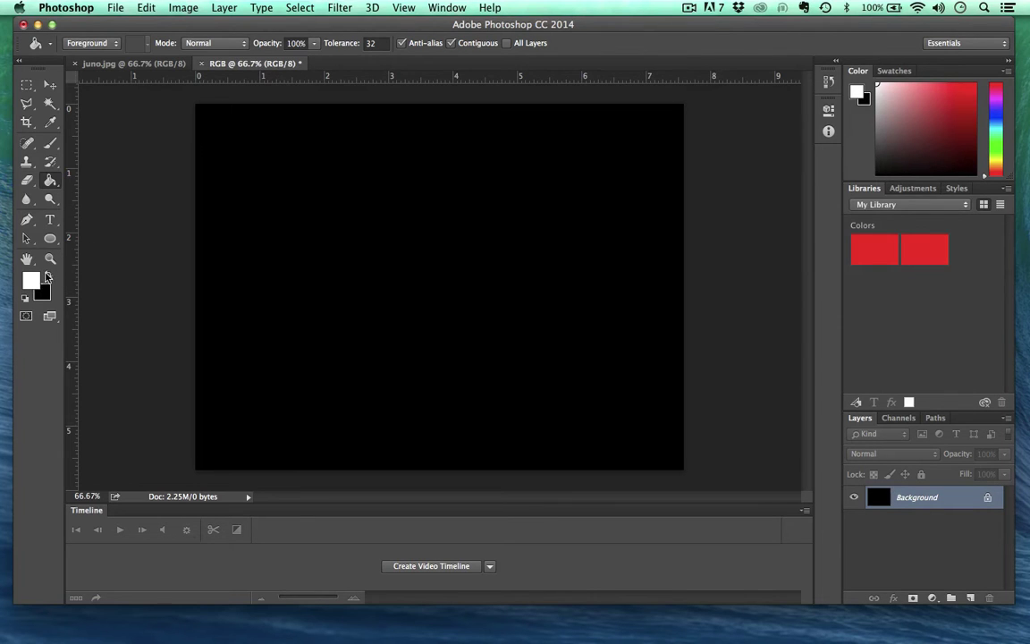
{"action": "left_click", "coordinate": [414, 358]}
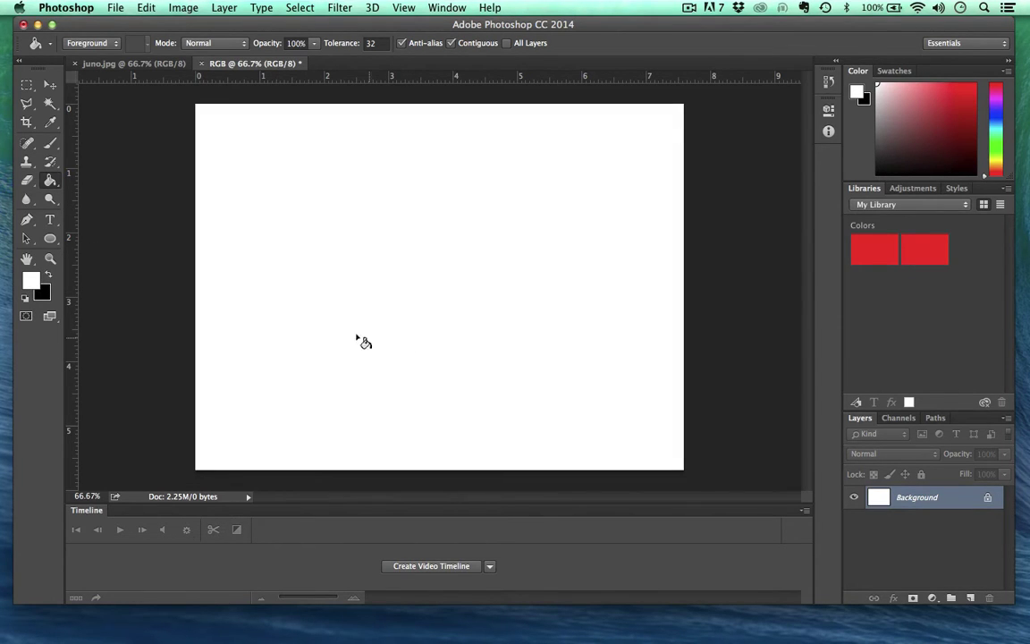
{"action": "left_click", "coordinate": [51, 278]}
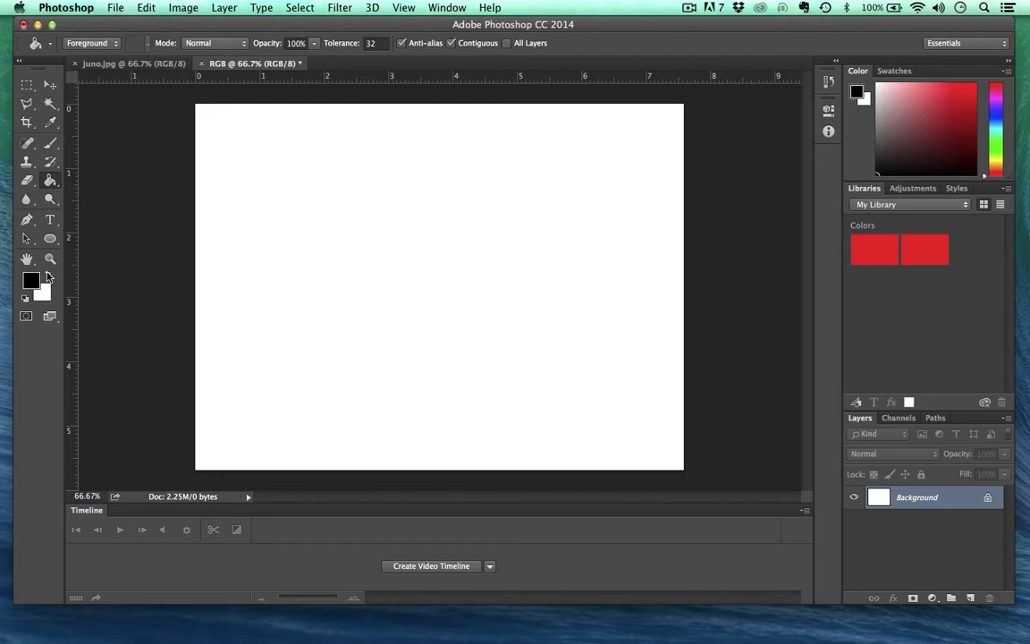
{"action": "left_click", "coordinate": [380, 298]}
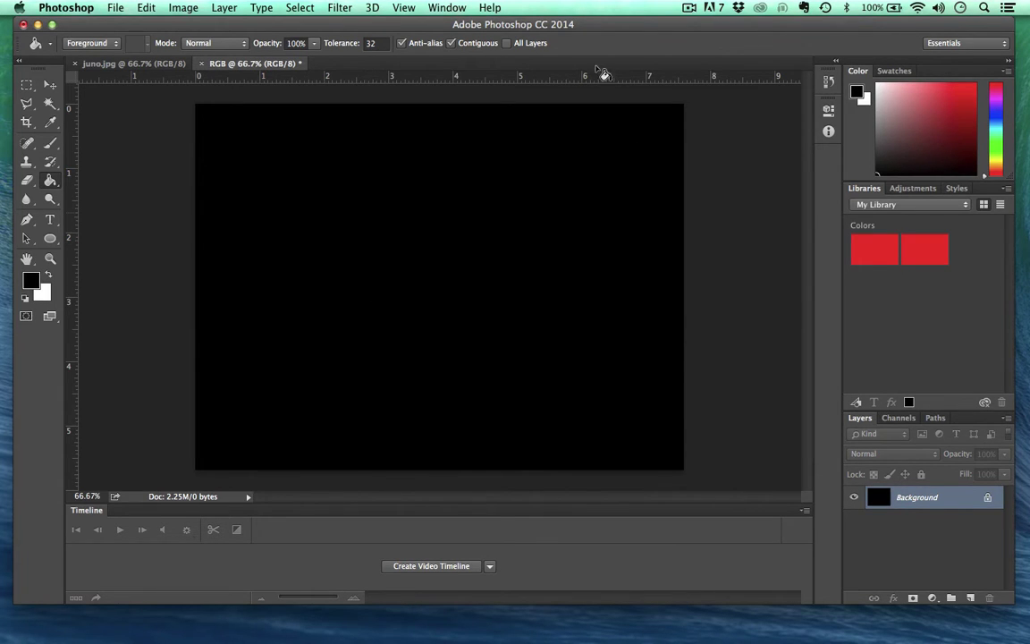
Select the Move tool with Auto-Select enabled and show the Info panel from the Window menu
{"action": "left_click", "coordinate": [50, 86]}
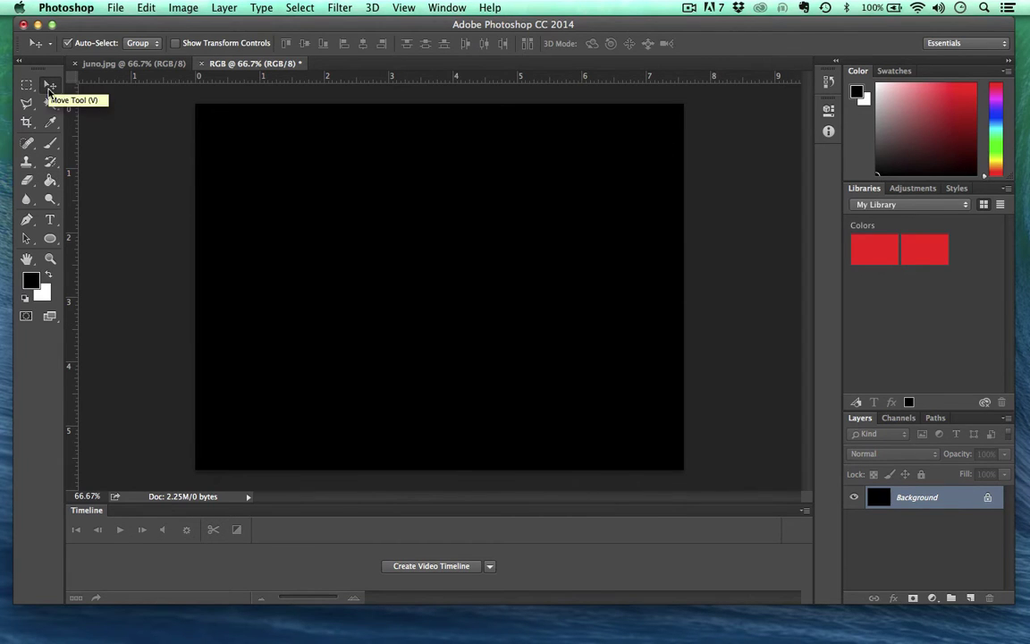
{"action": "left_click", "coordinate": [68, 44]}
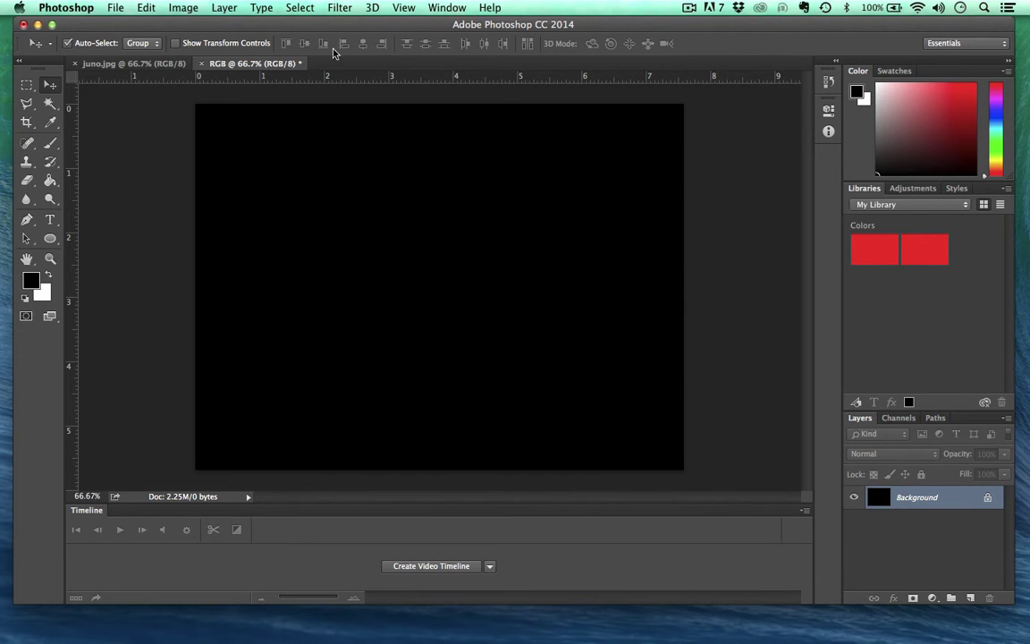
{"action": "left_click_drag", "start_coordinate": [310, 27], "coordinate": [354, 27]}
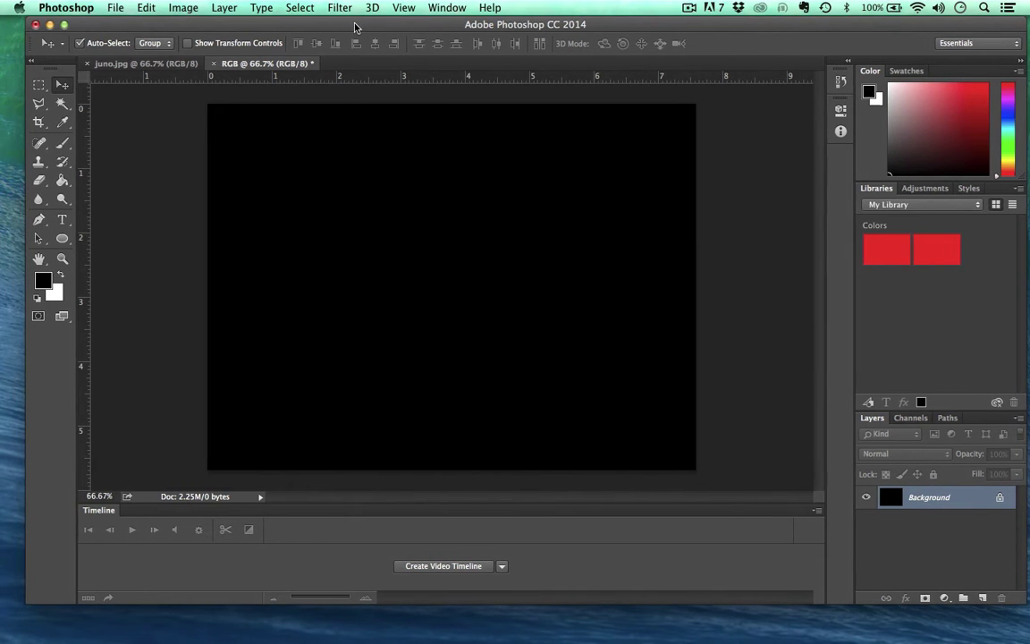
{"action": "left_click", "coordinate": [446, 8]}
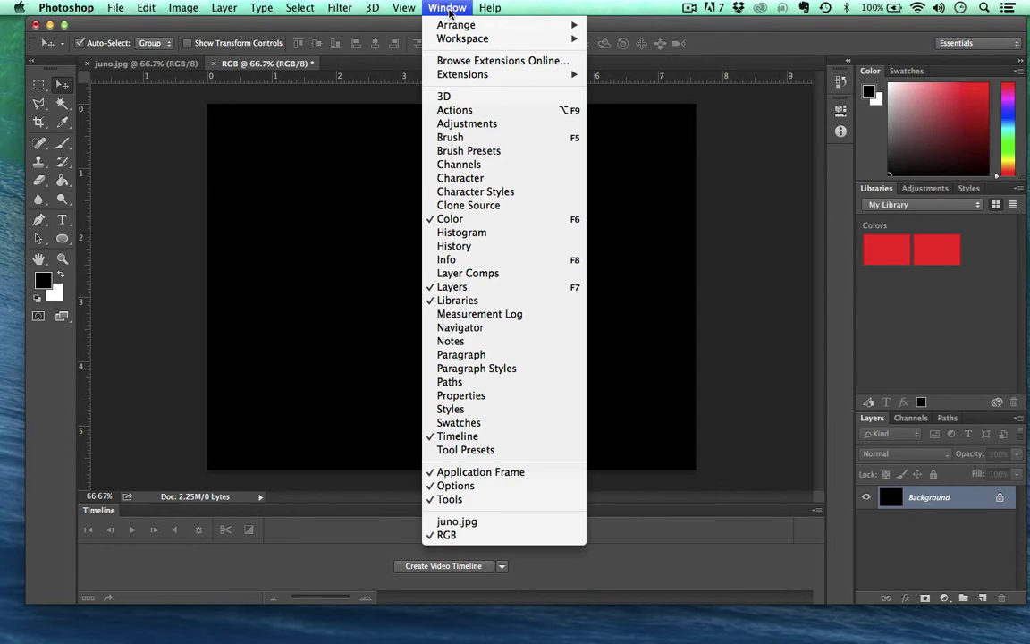
{"action": "left_click", "coordinate": [456, 261]}
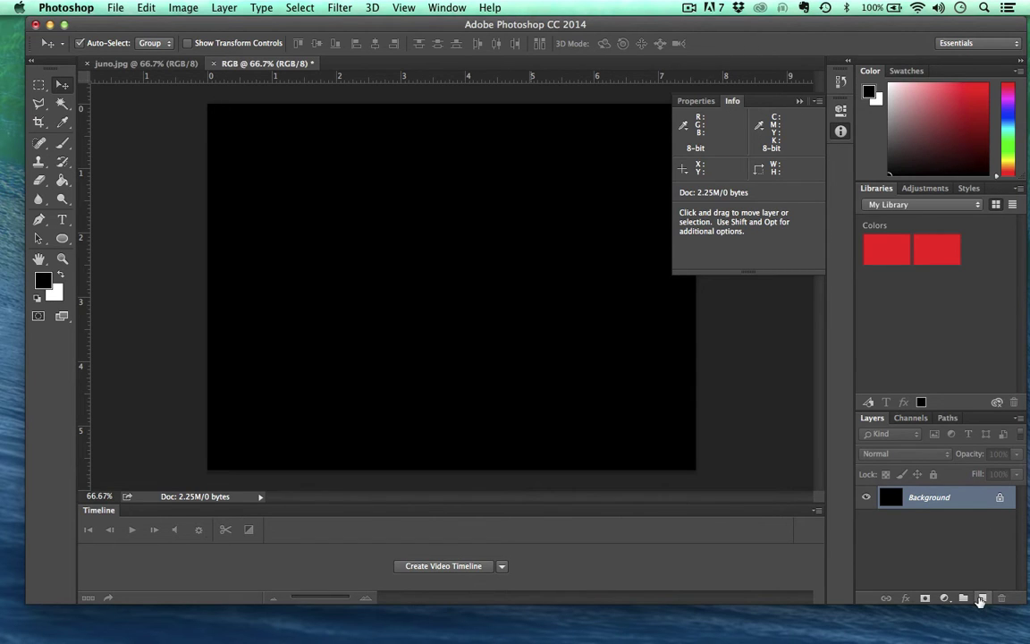
Add a new empty layer and rename it Red
{"action": "left_click", "coordinate": [982, 598]}
{"action": "double_click", "coordinate": [921, 498]}
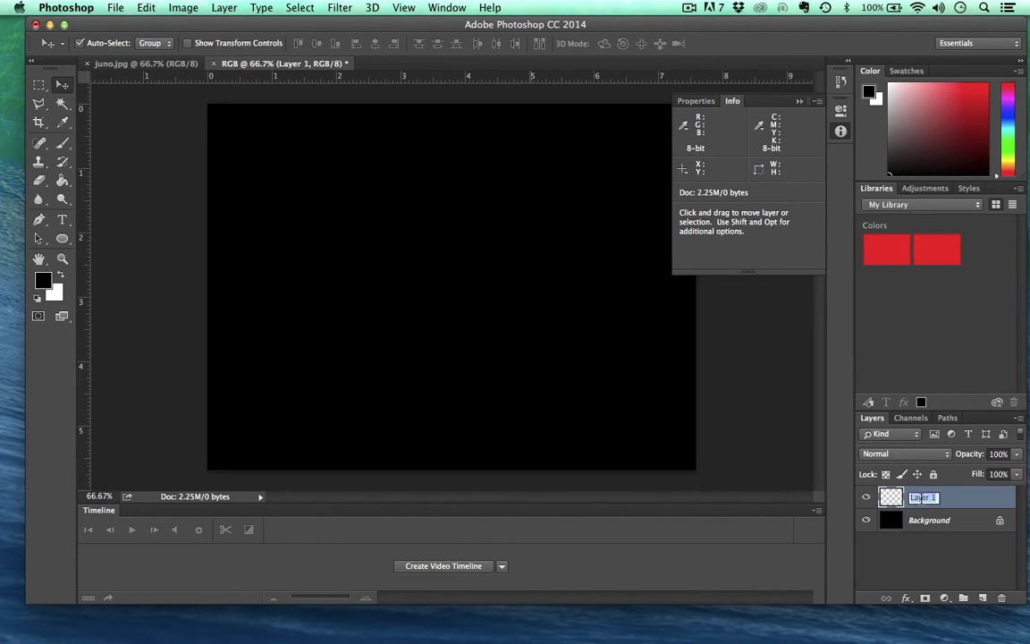
{"action": "type", "text": "Red"}
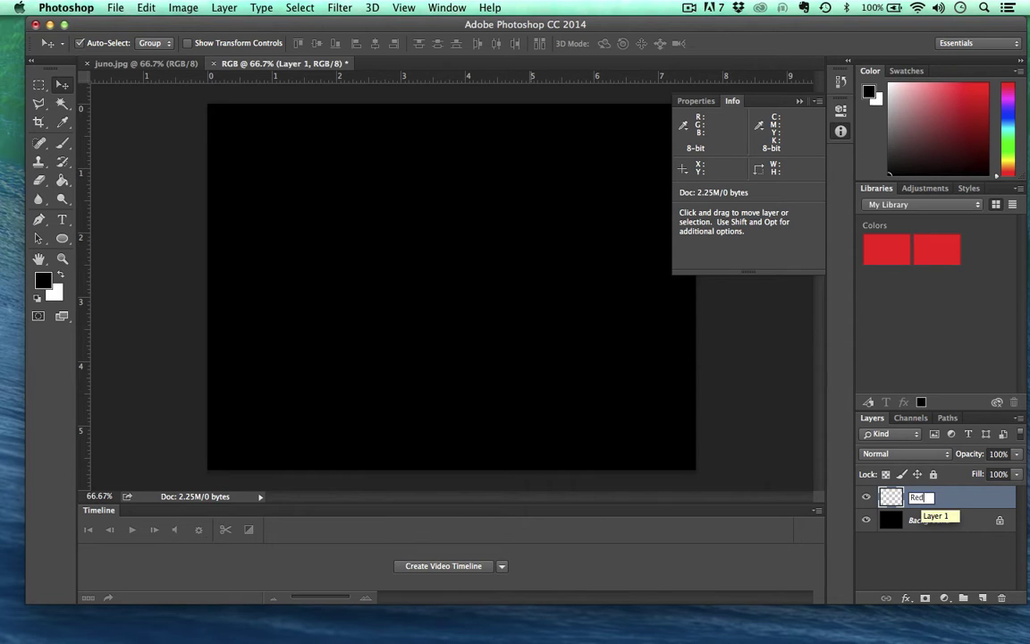
{"action": "key", "text": "Return"}
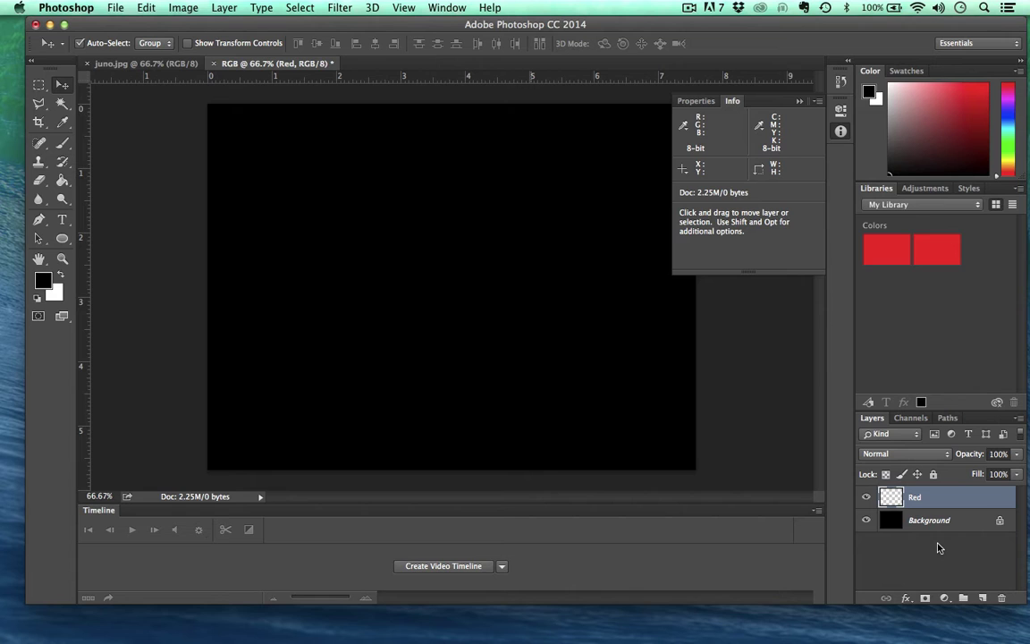
Set up the Brush tool at 201 px size and 100% hardness
{"action": "left_click", "coordinate": [62, 144]}
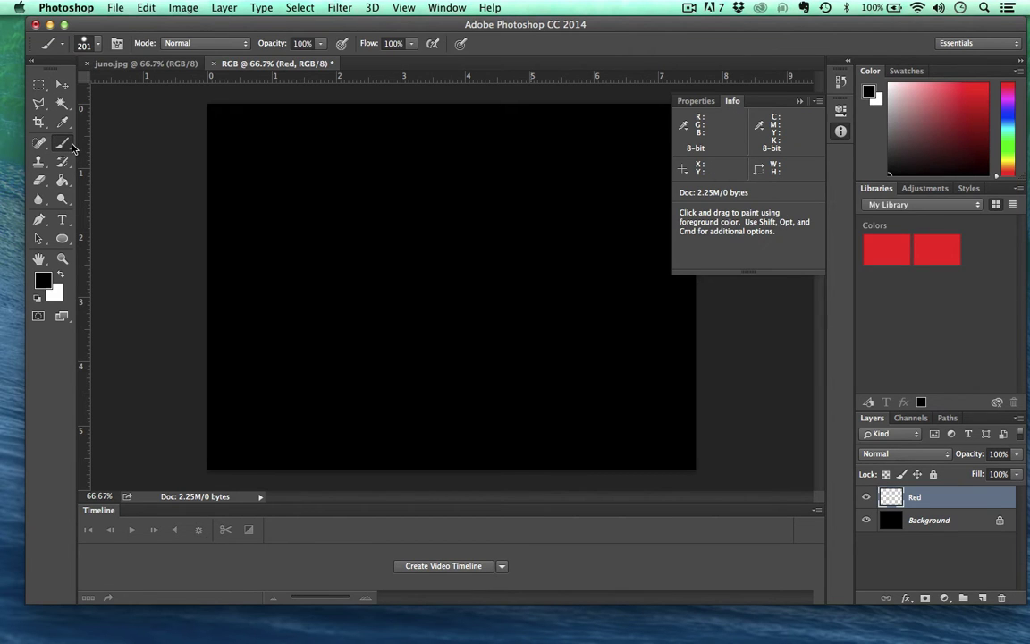
{"action": "left_click", "coordinate": [86, 45]}
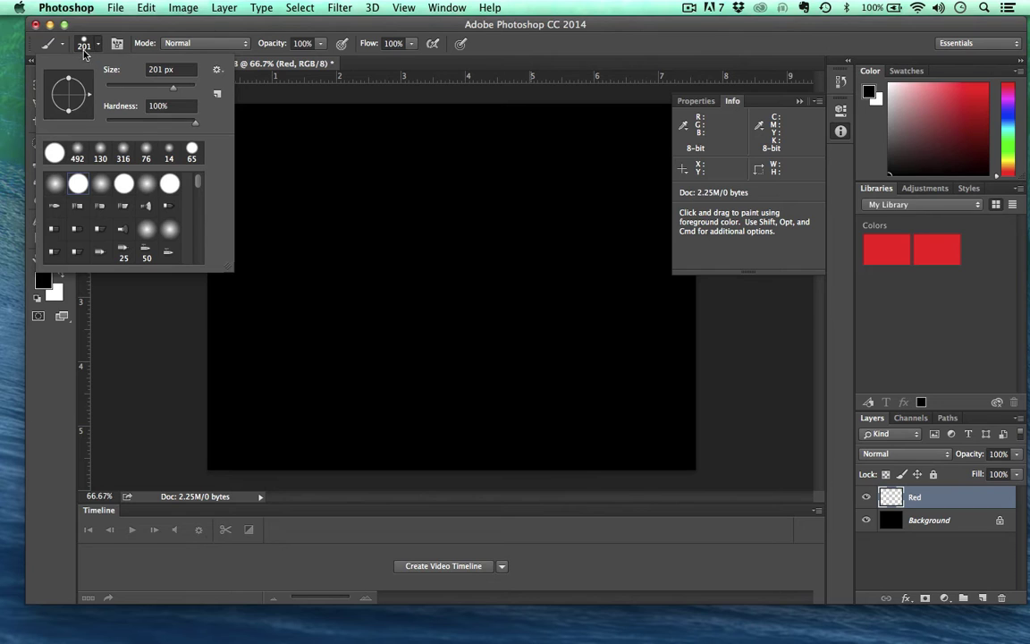
{"action": "left_click_drag", "start_coordinate": [174, 90], "coordinate": [173, 95]}
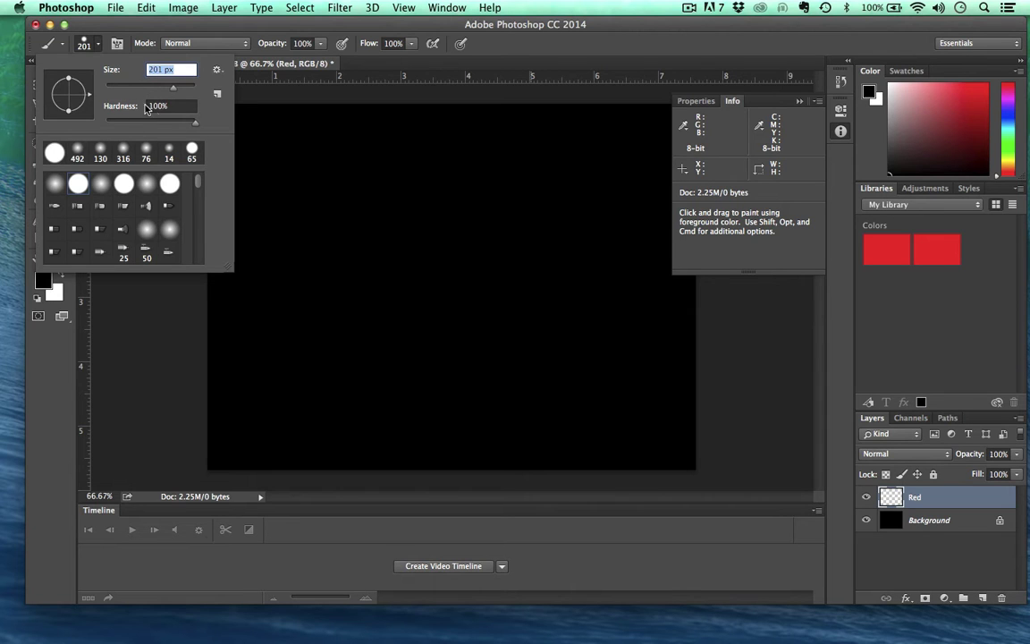
{"action": "left_click", "coordinate": [172, 108]}
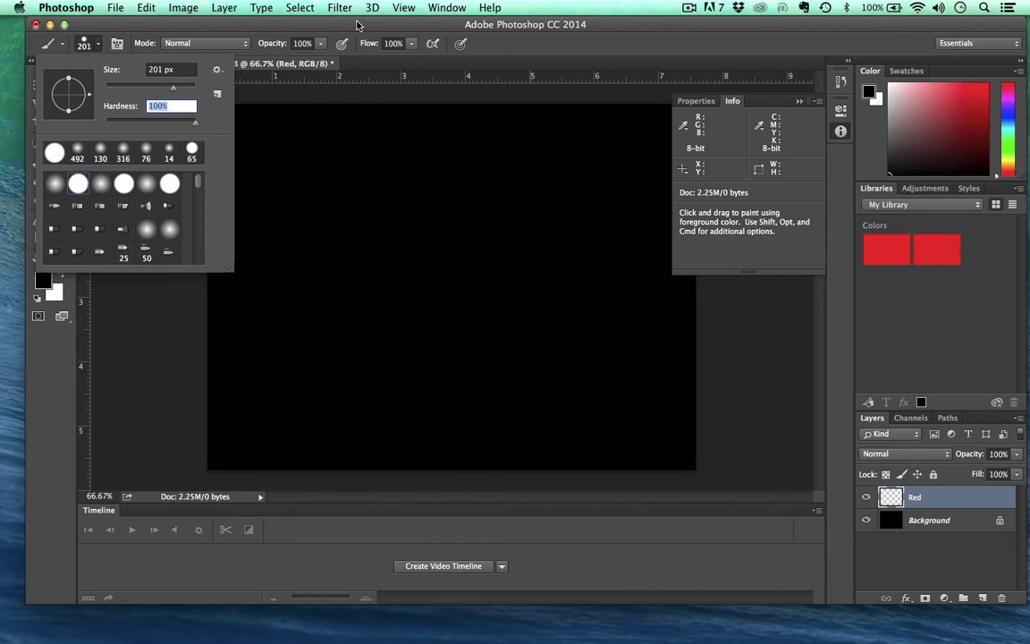
{"action": "key", "text": "Return"}
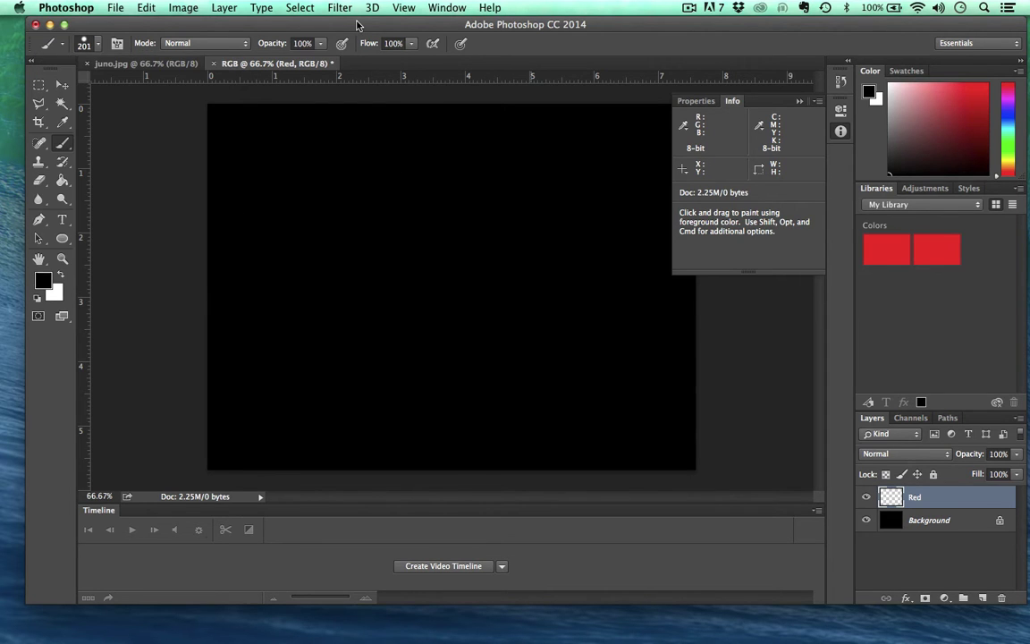
Set the foreground colour to pure red by entering R 255 (ff0000) in the Color Picker
{"action": "left_click", "coordinate": [43, 282]}
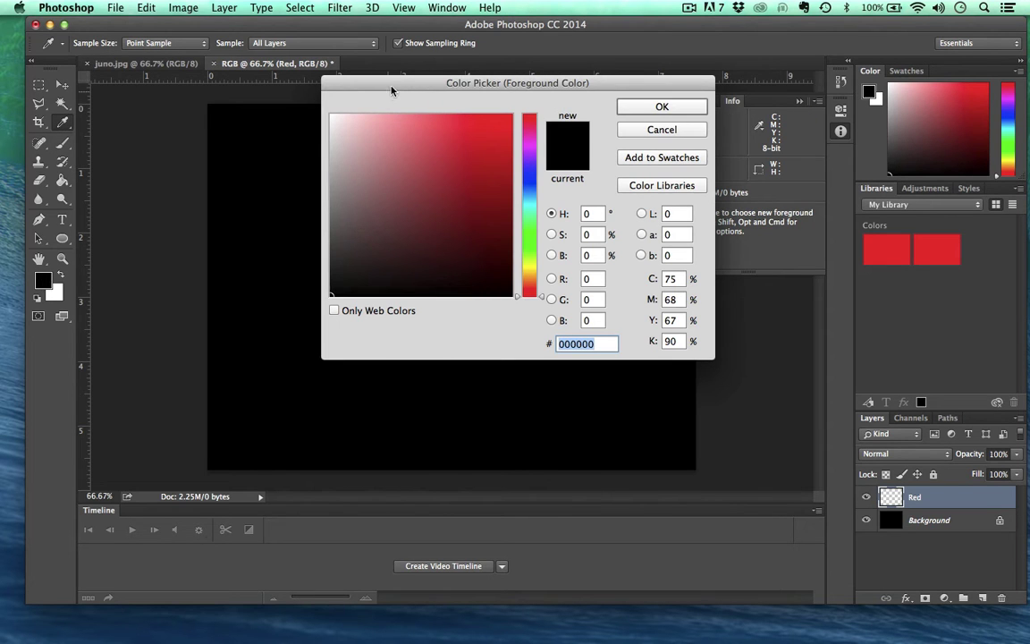
{"action": "left_click_drag", "start_coordinate": [394, 86], "coordinate": [210, 83]}
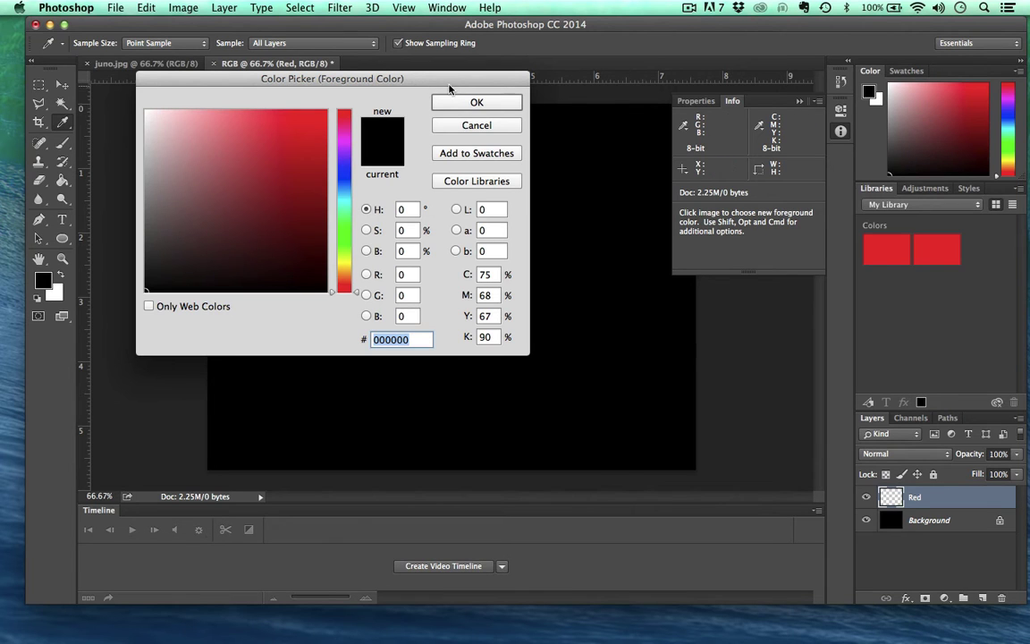
{"action": "left_click_drag", "start_coordinate": [449, 83], "coordinate": [504, 75]}
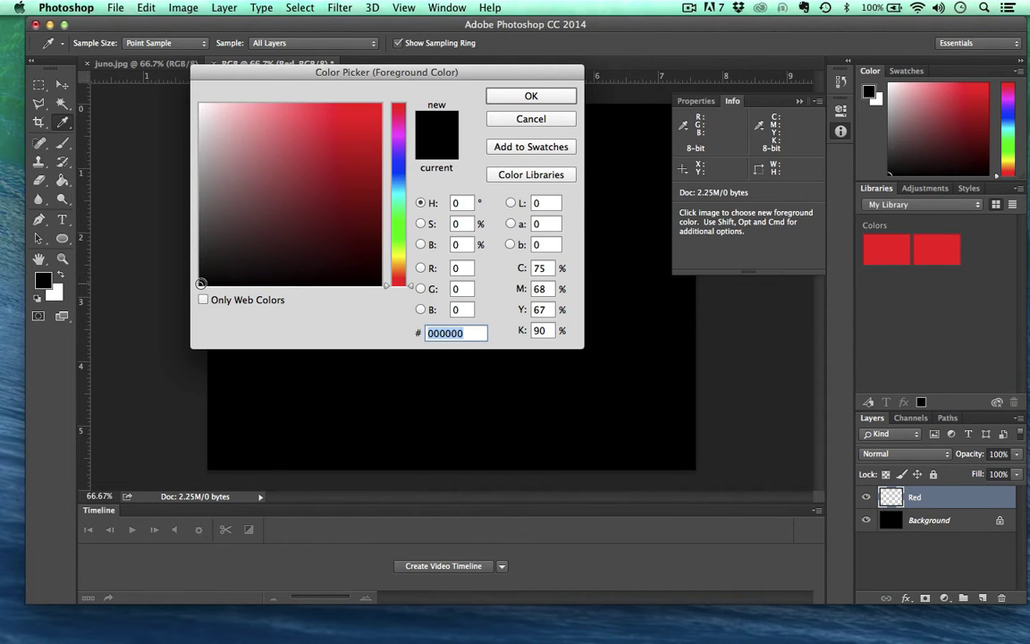
{"action": "mouse_move", "coordinate": [201, 284]}
{"action": "left_mouse_down"}
{"action": "mouse_move", "coordinate": [212, 236]}
{"action": "mouse_move", "coordinate": [294, 244]}
{"action": "mouse_move", "coordinate": [261, 174]}
{"action": "mouse_move", "coordinate": [335, 161]}
{"action": "mouse_move", "coordinate": [306, 151]}
{"action": "mouse_move", "coordinate": [310, 131]}
{"action": "mouse_move", "coordinate": [364, 145]}
{"action": "mouse_move", "coordinate": [299, 138]}
{"action": "mouse_move", "coordinate": [273, 206]}
{"action": "mouse_move", "coordinate": [197, 298]}
{"action": "left_mouse_up"}
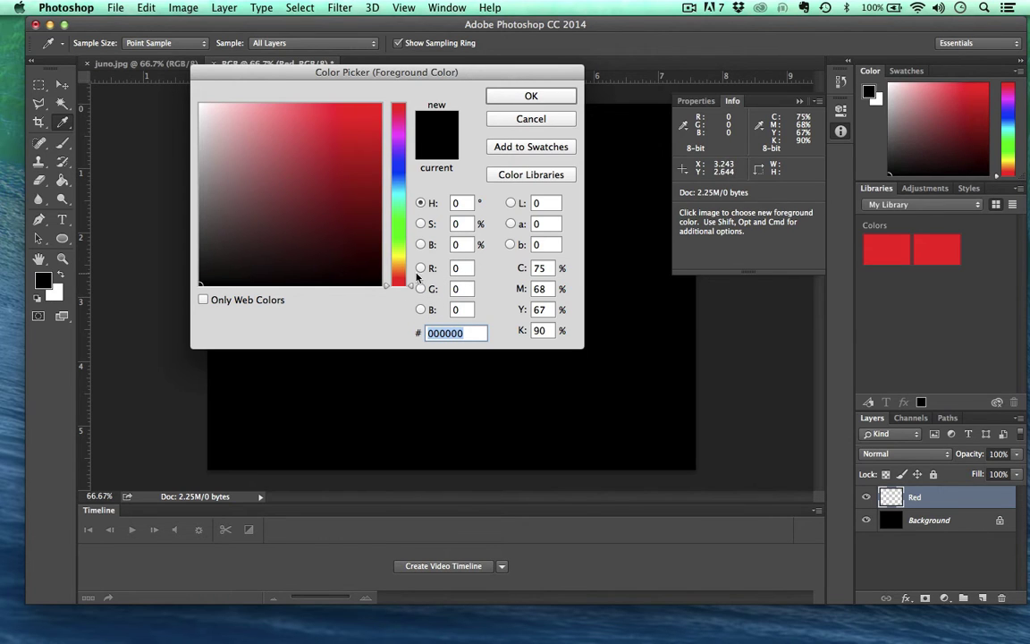
{"action": "left_click", "coordinate": [452, 269]}
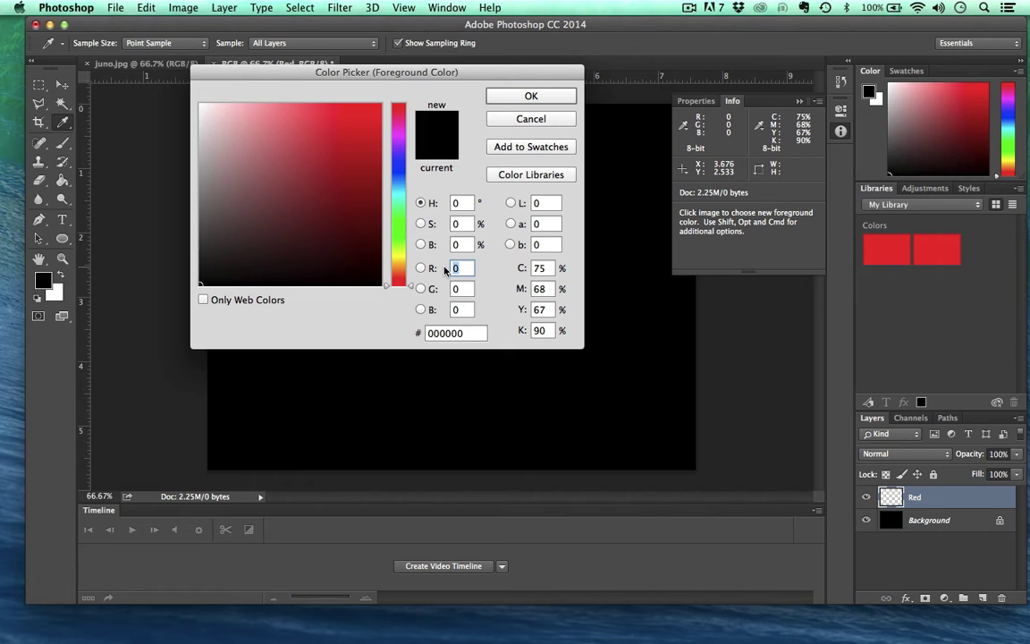
{"action": "type", "text": "255"}
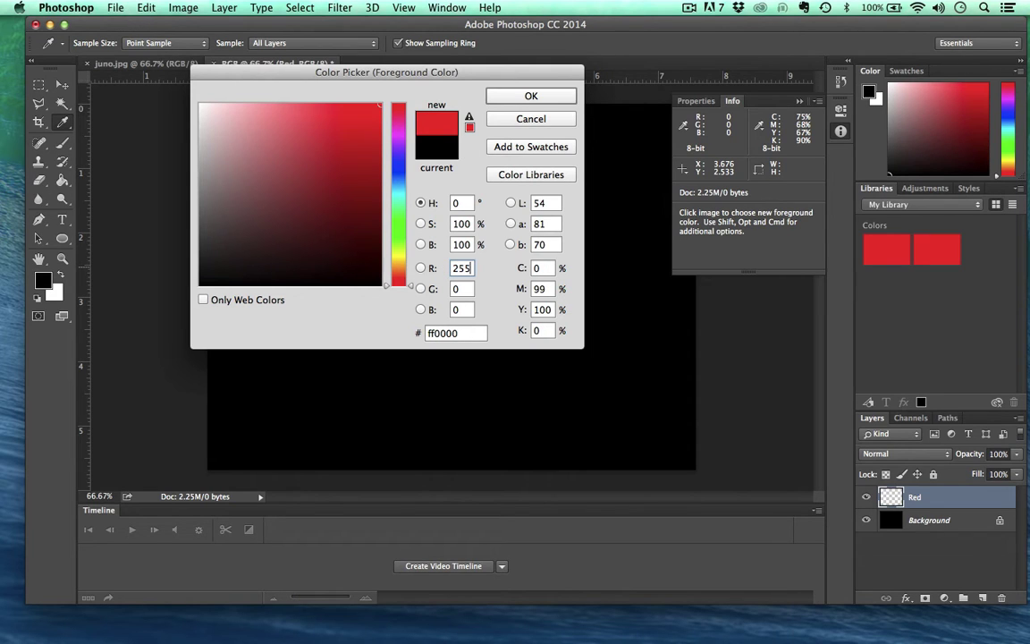
{"action": "left_click", "coordinate": [528, 95]}
{"action": "key", "text": "b"}
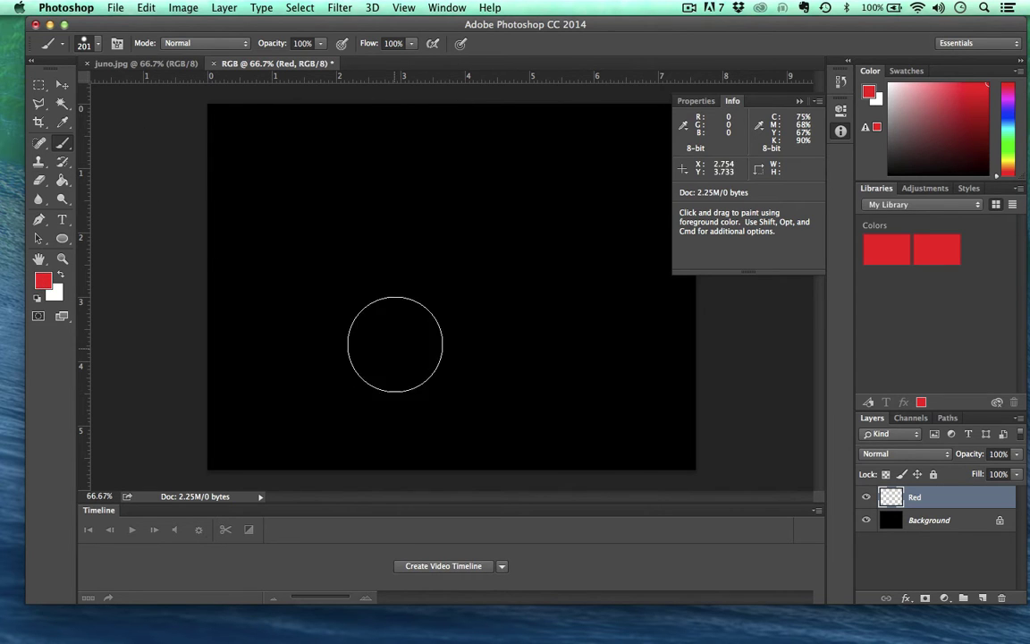
Paint a red dot on the Red layer and drag it with the Move tool near the canvas centre
{"action": "left_click", "coordinate": [386, 298]}
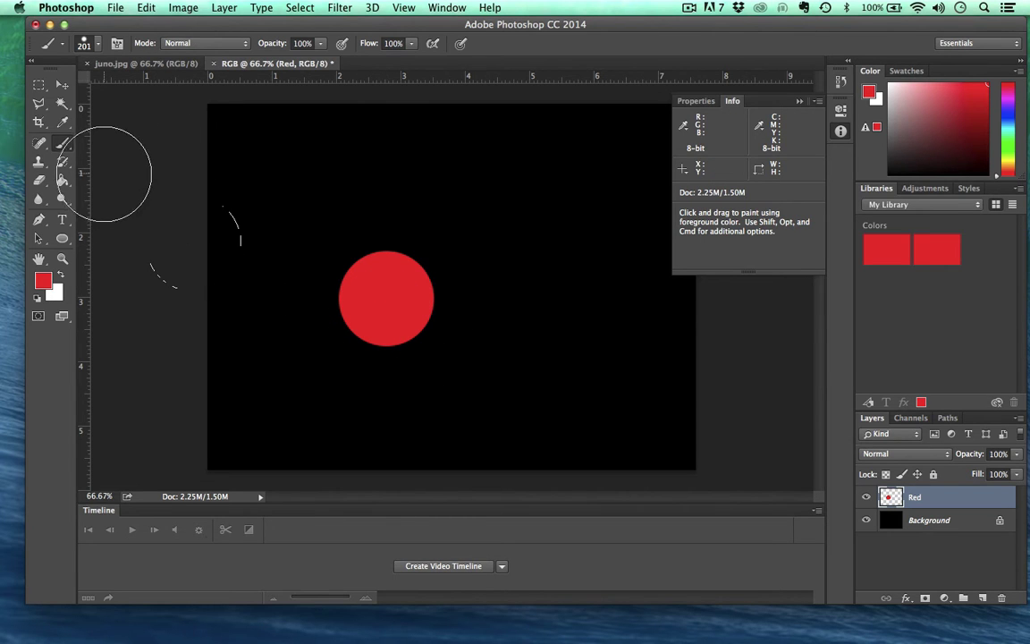
{"action": "left_click", "coordinate": [63, 86]}
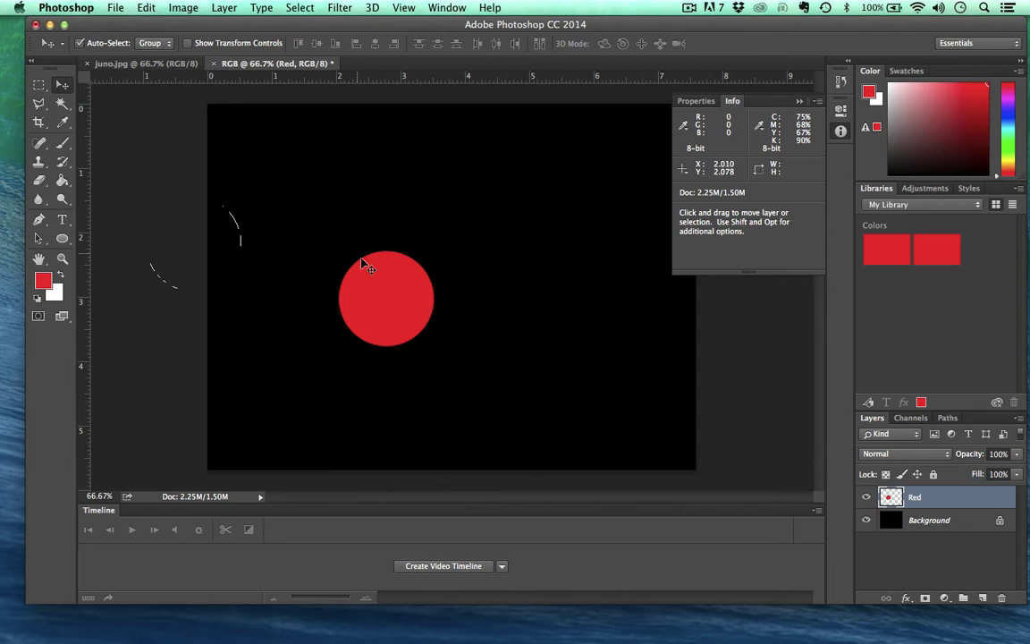
{"action": "left_click_drag", "start_coordinate": [380, 286], "coordinate": [472, 300]}
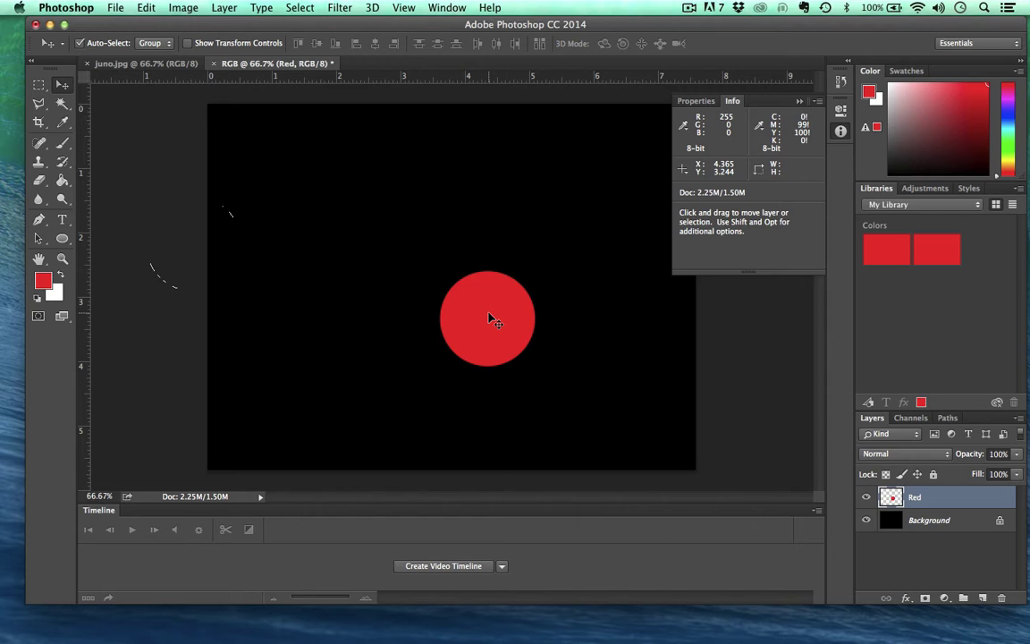
{"action": "left_click_drag", "start_coordinate": [490, 319], "coordinate": [474, 288]}
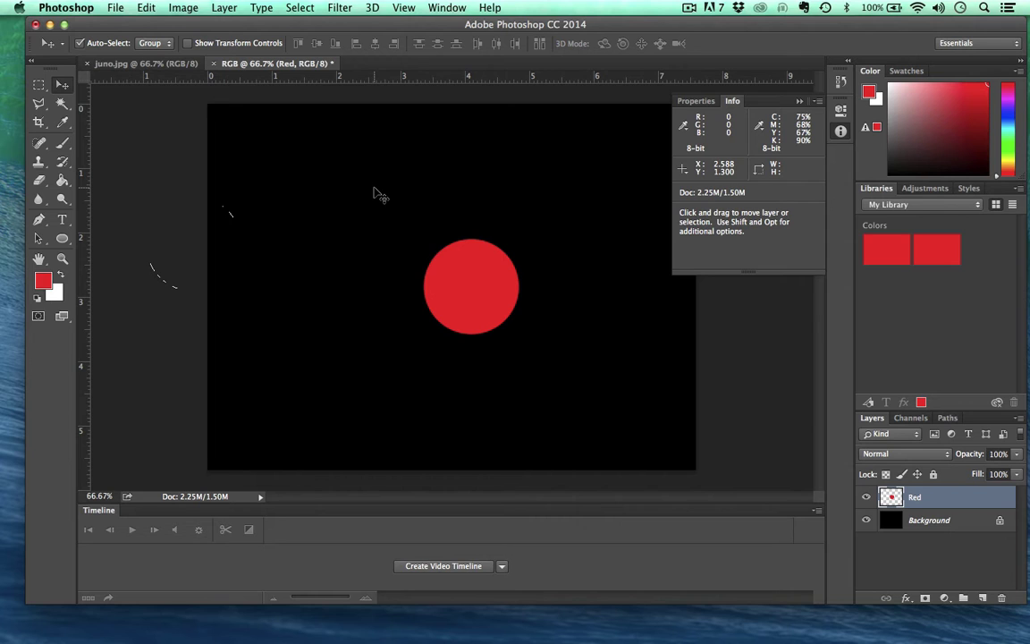
Enter an out-of-range red value of 999, dismiss the 0–255 warning, and keep red at 255
{"action": "left_click", "coordinate": [43, 282]}
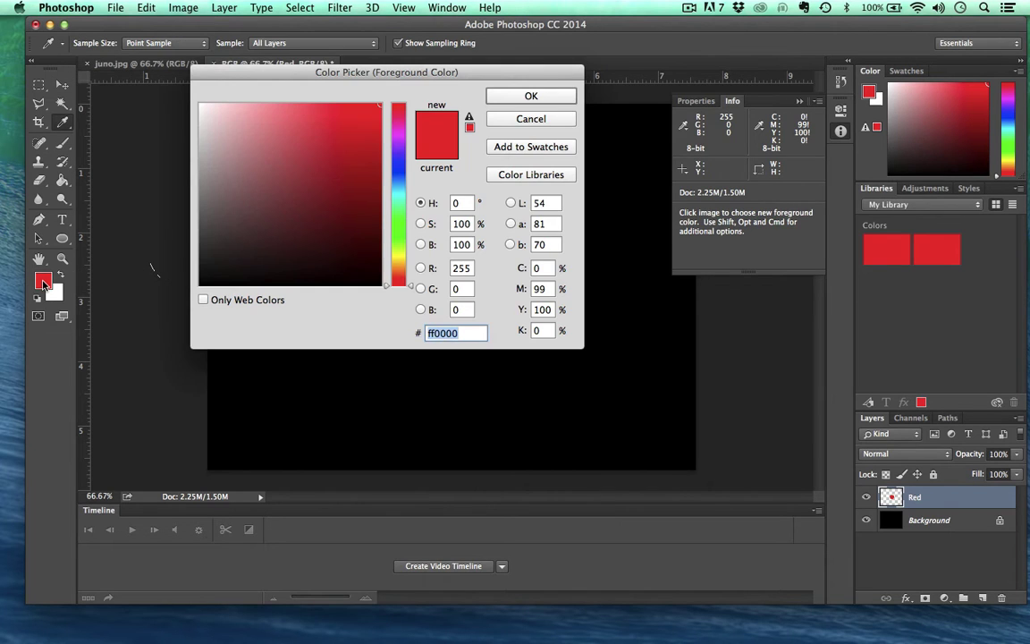
{"action": "left_click", "coordinate": [441, 269]}
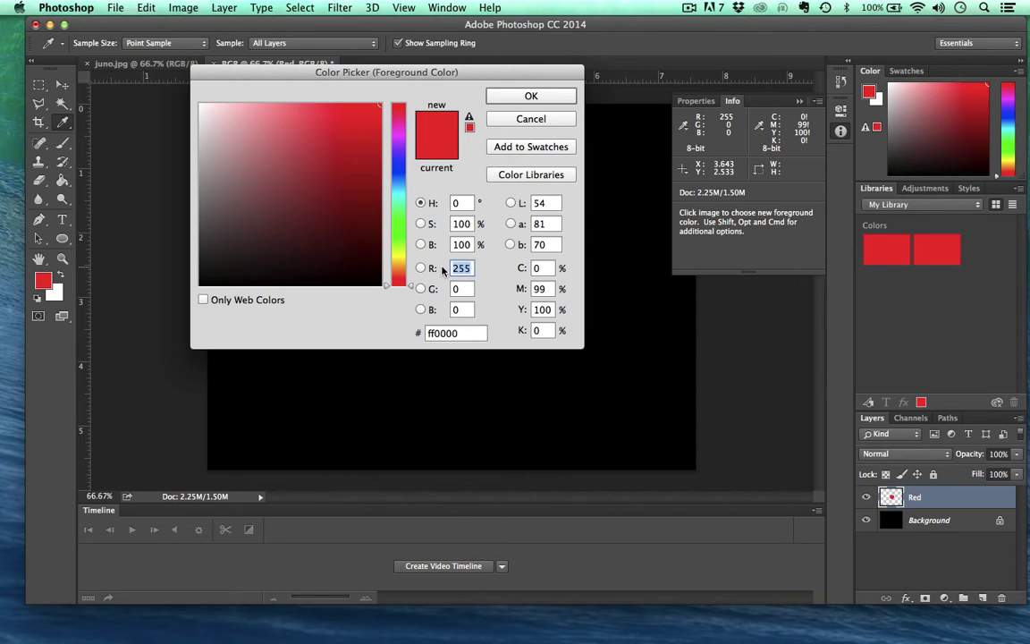
{"action": "key", "text": "BackSpace"}
{"action": "type", "text": "999"}
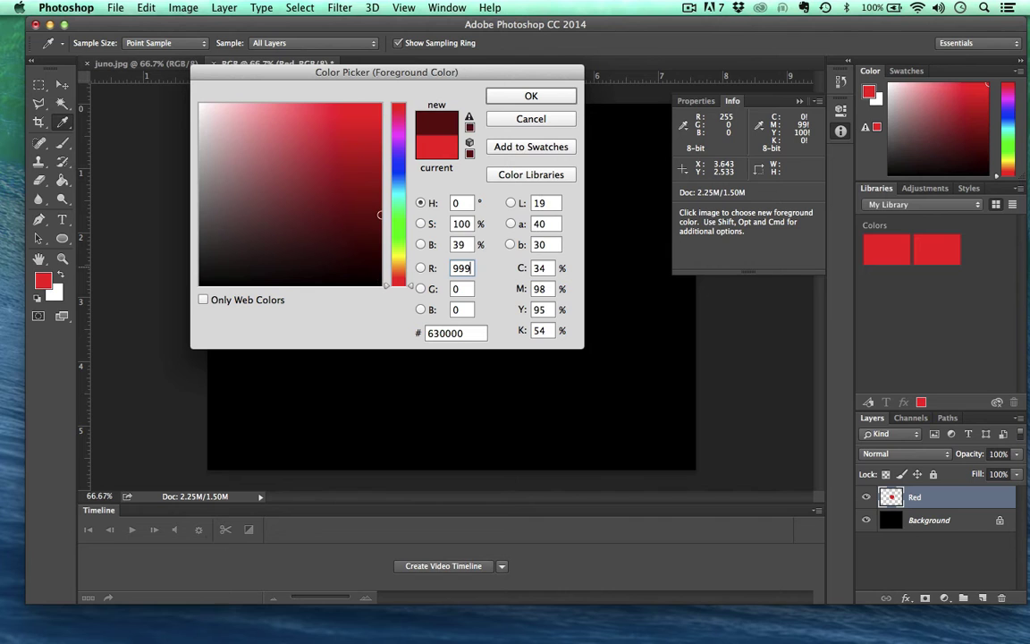
{"action": "left_click", "coordinate": [531, 96]}
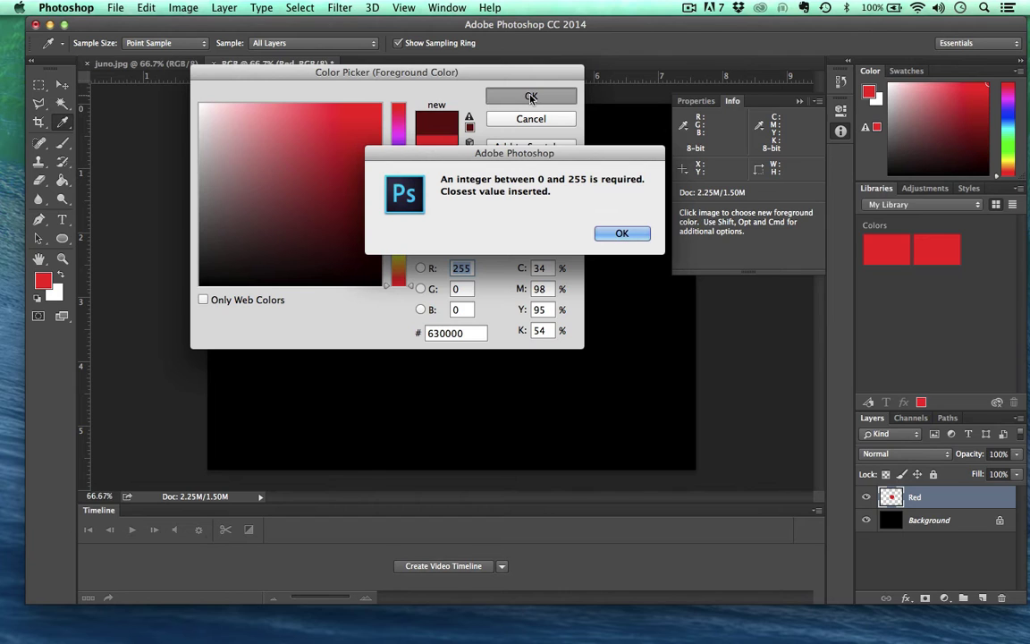
{"action": "left_click", "coordinate": [605, 237]}
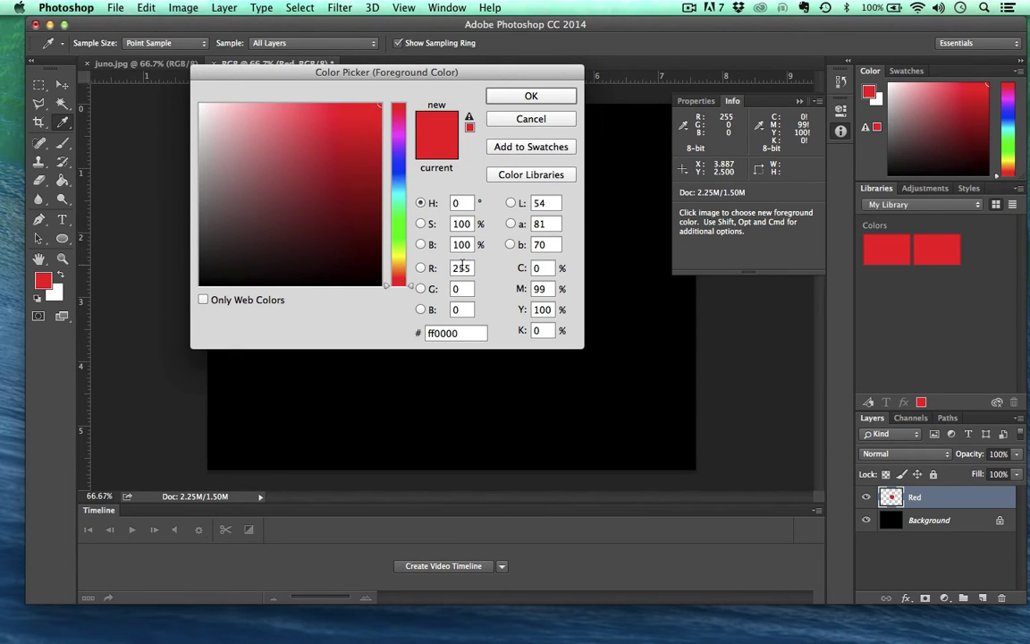
{"action": "left_click", "coordinate": [529, 96]}
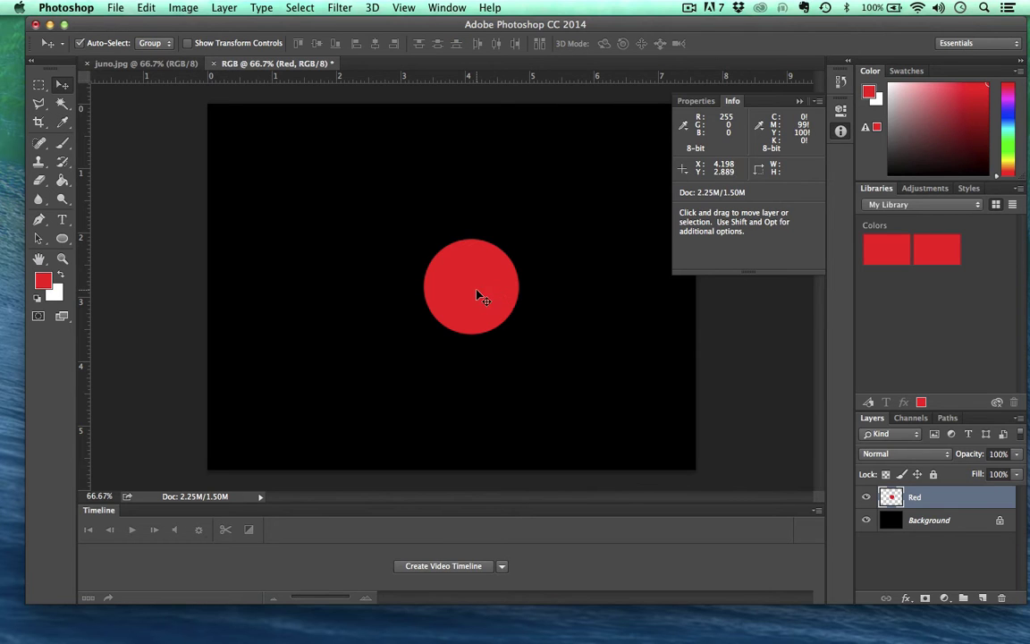
Drag the red circle up and slightly left, then confirm 8 Bits/Channel under Image > Mode
{"action": "left_click_drag", "start_coordinate": [480, 297], "coordinate": [464, 273]}
{"action": "left_click", "coordinate": [181, 8]}
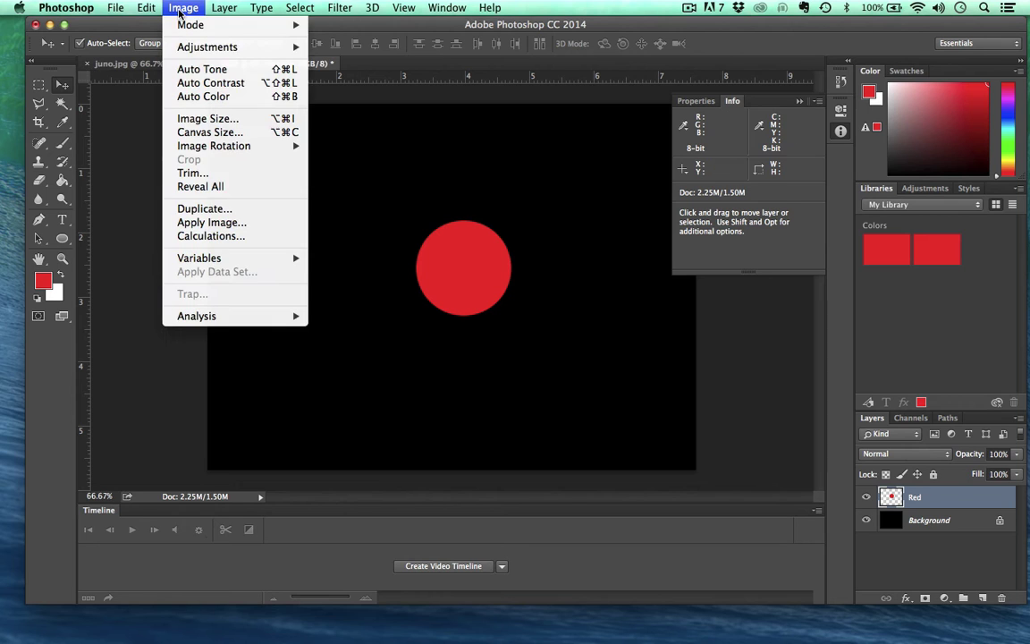
{"action": "mouse_move", "coordinate": [217, 28]}
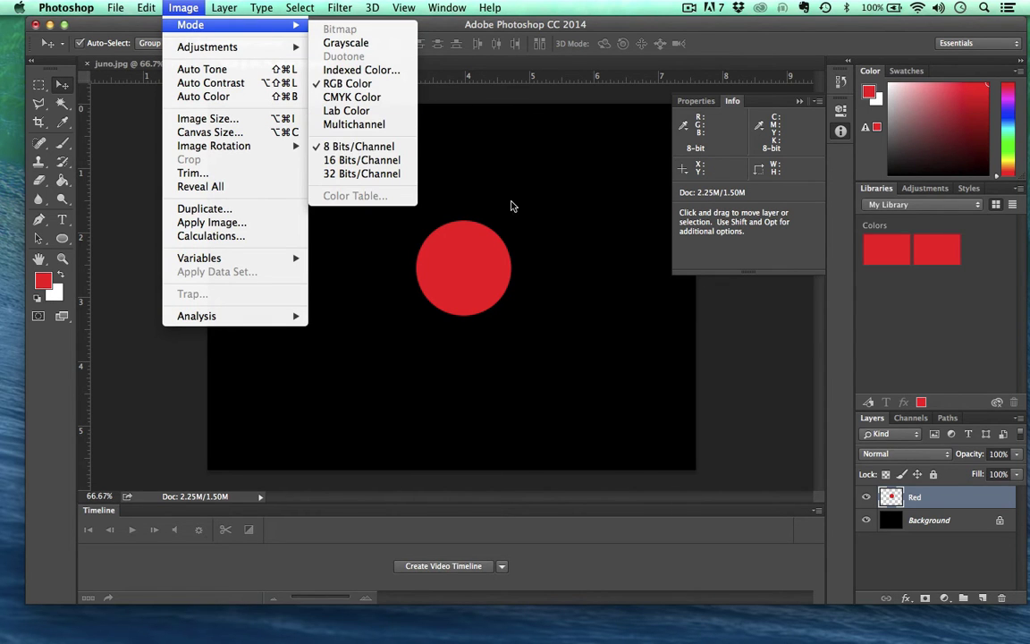
{"action": "left_click", "coordinate": [513, 208]}
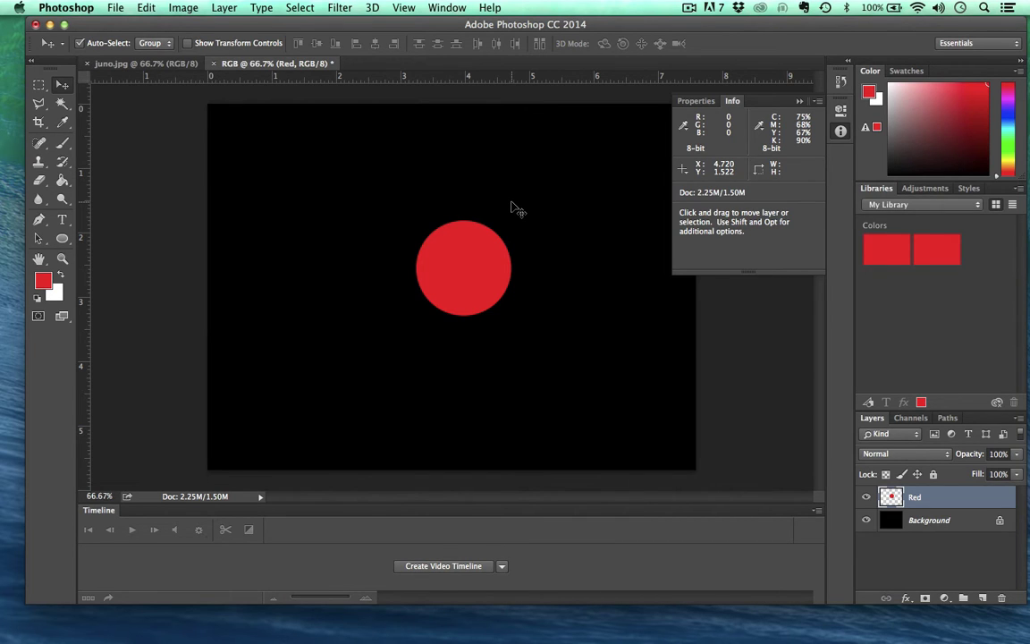
Switch to juno.jpg, check its bit depth under Image > Mode, and go to Image > Adjustments
{"action": "left_click", "coordinate": [148, 64]}
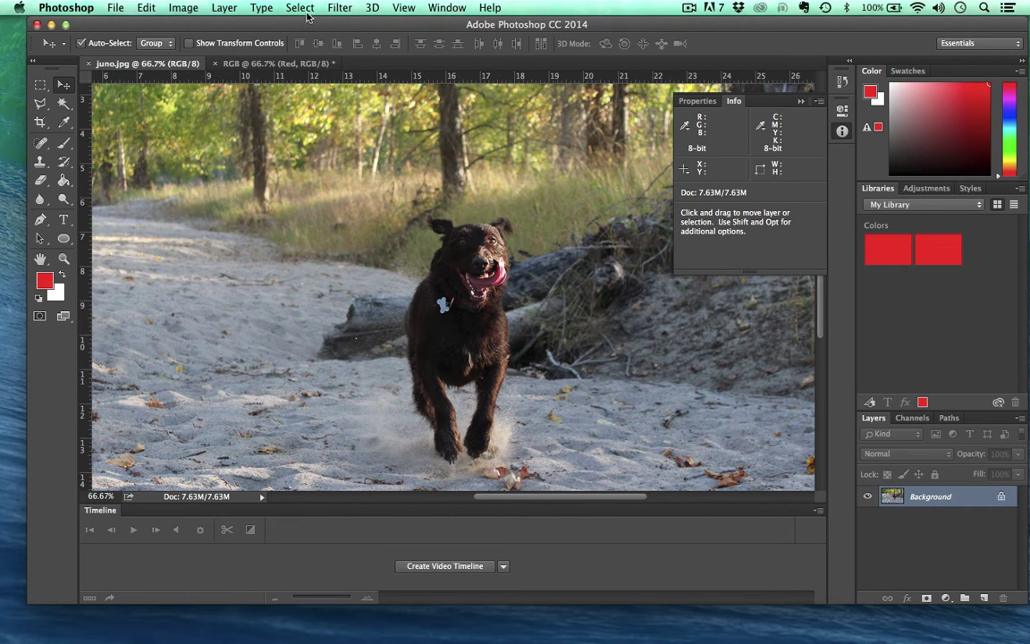
{"action": "left_click", "coordinate": [183, 7]}
{"action": "mouse_move", "coordinate": [188, 30]}
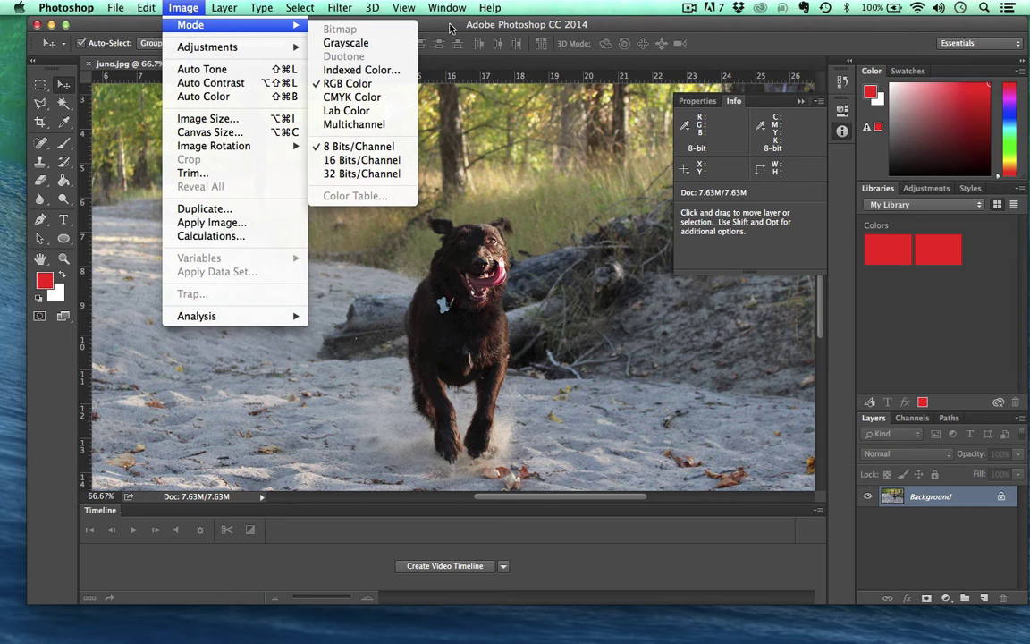
{"action": "left_click", "coordinate": [379, 196]}
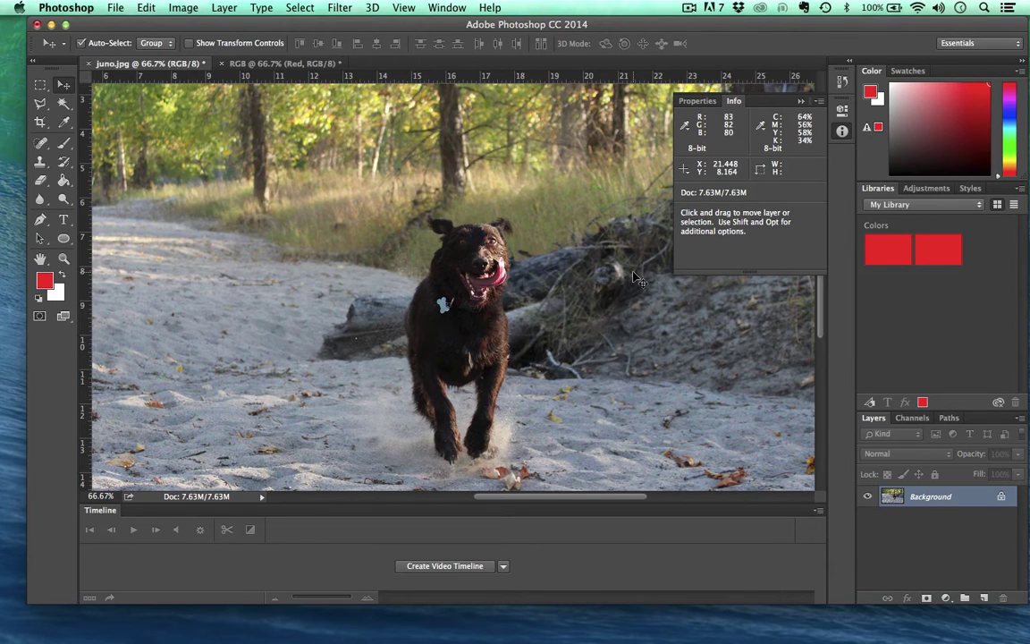
{"action": "left_click", "coordinate": [182, 7]}
{"action": "mouse_move", "coordinate": [184, 47]}
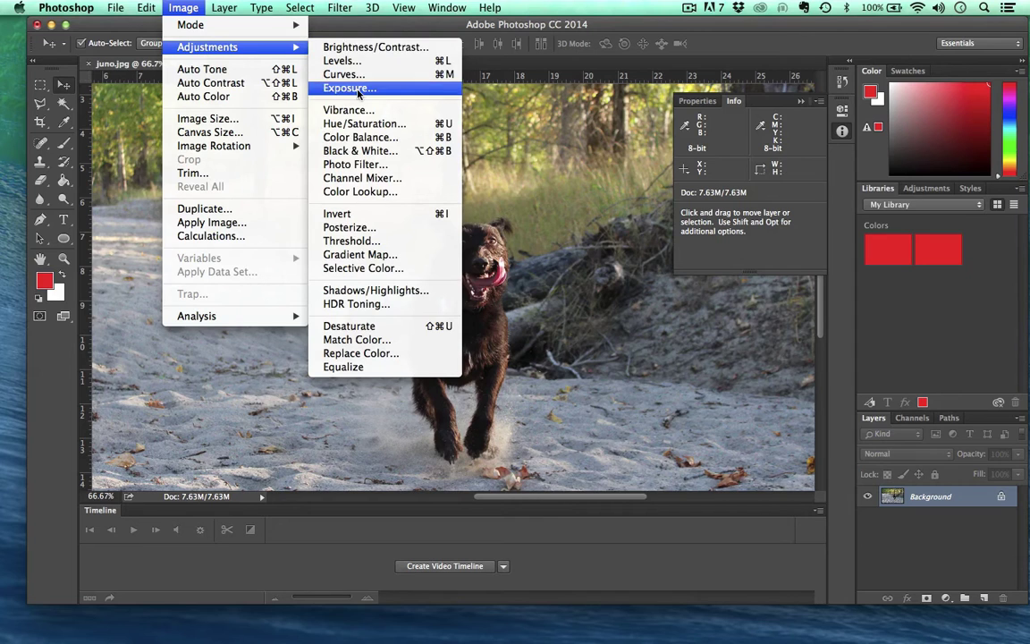
Apply a Threshold to the dog photo, undo it, then desaturate the photo to greyscale
{"action": "left_click", "coordinate": [358, 240]}
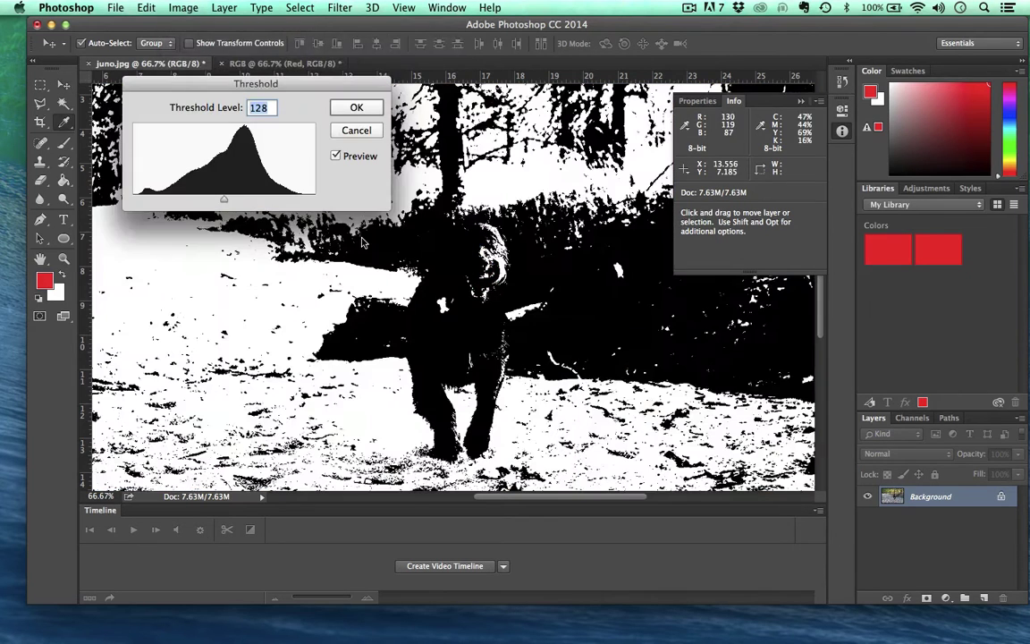
{"action": "left_click", "coordinate": [356, 108]}
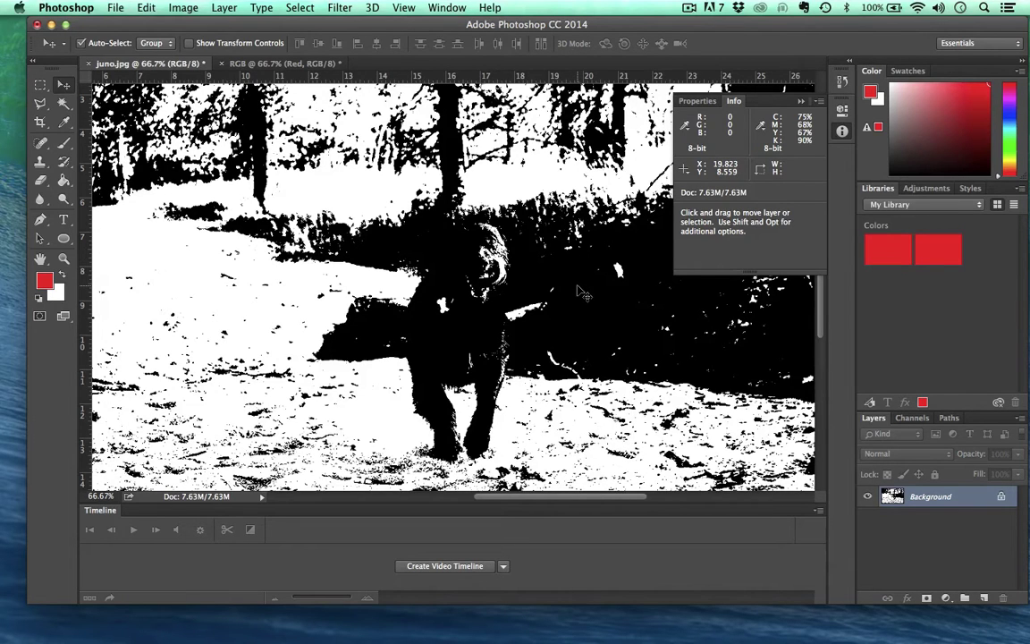
{"action": "key", "text": "super+z"}
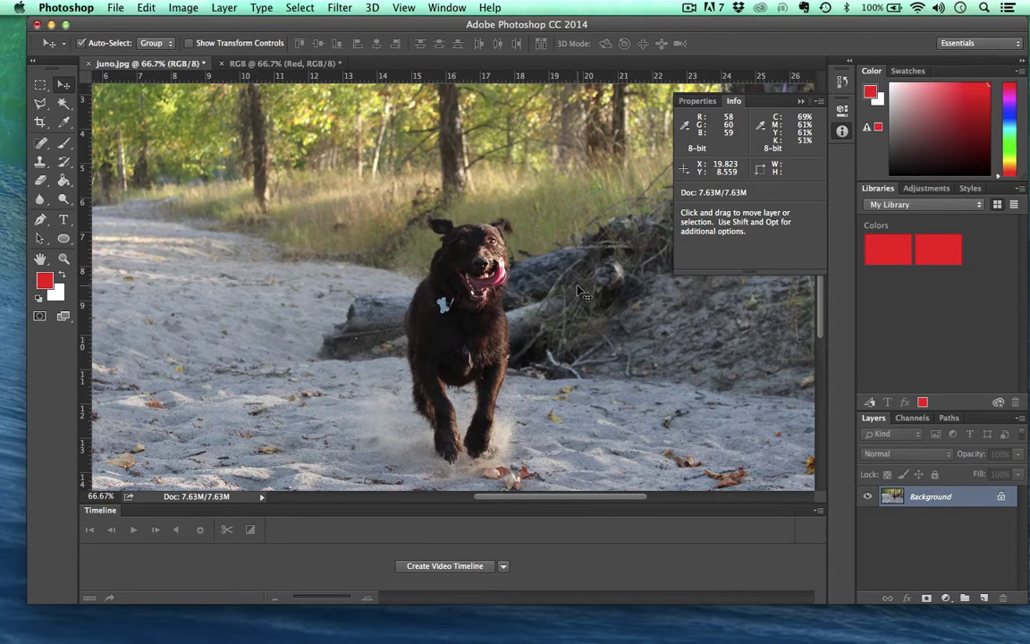
{"action": "key", "text": "super+shift+u"}
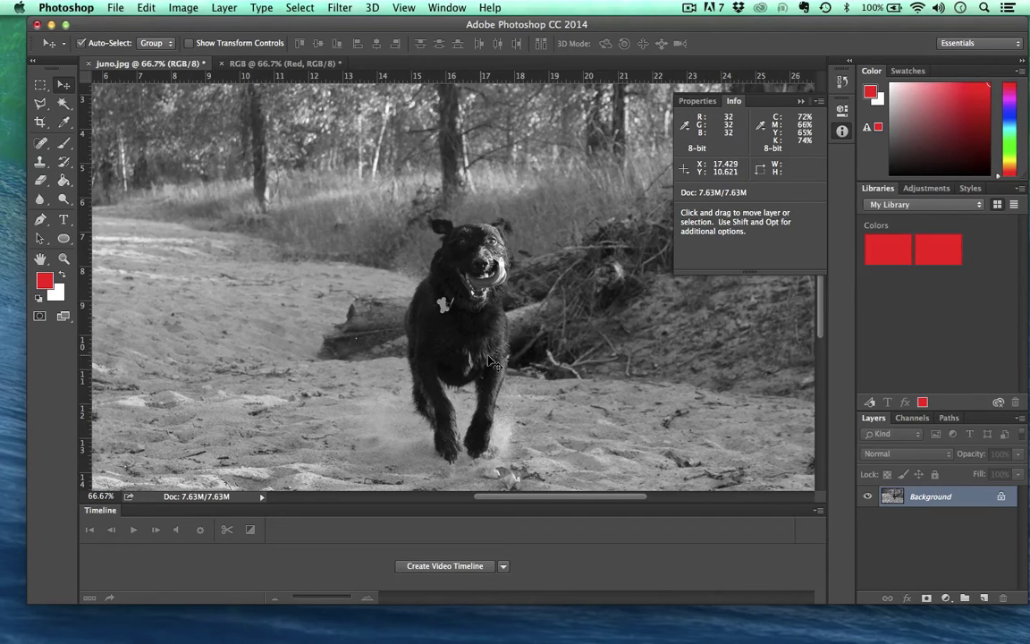
{"action": "key", "text": "super+z"}
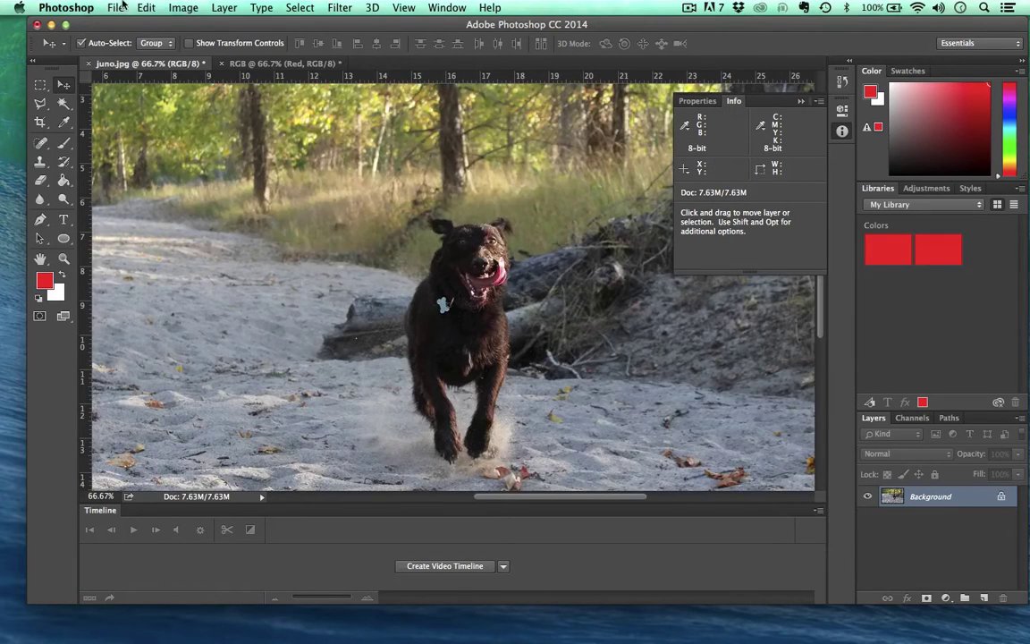
{"action": "left_click", "coordinate": [184, 7]}
{"action": "mouse_move", "coordinate": [193, 47]}
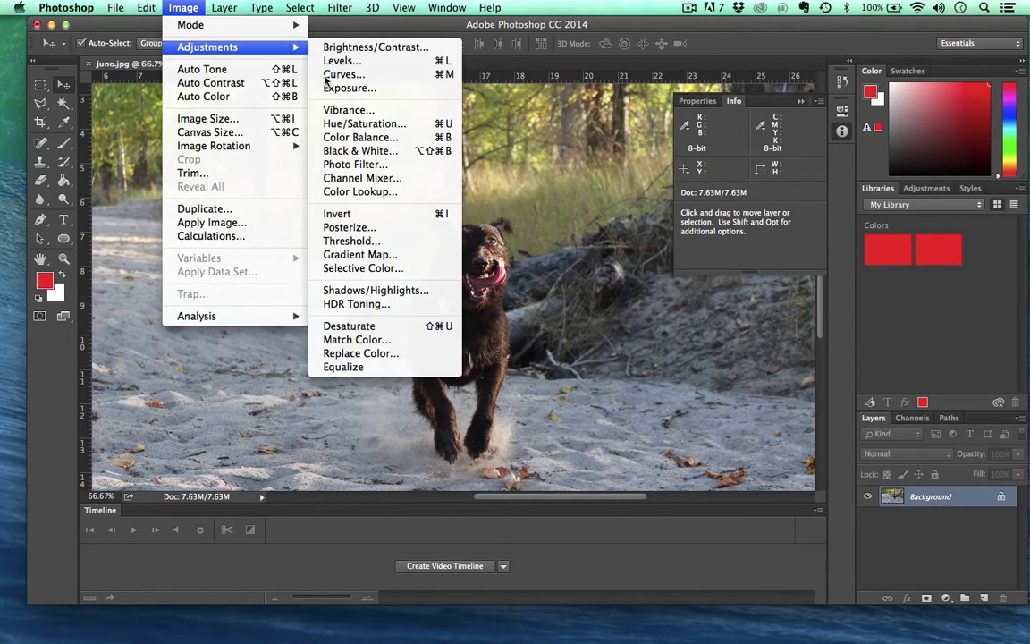
{"action": "left_click", "coordinate": [361, 240]}
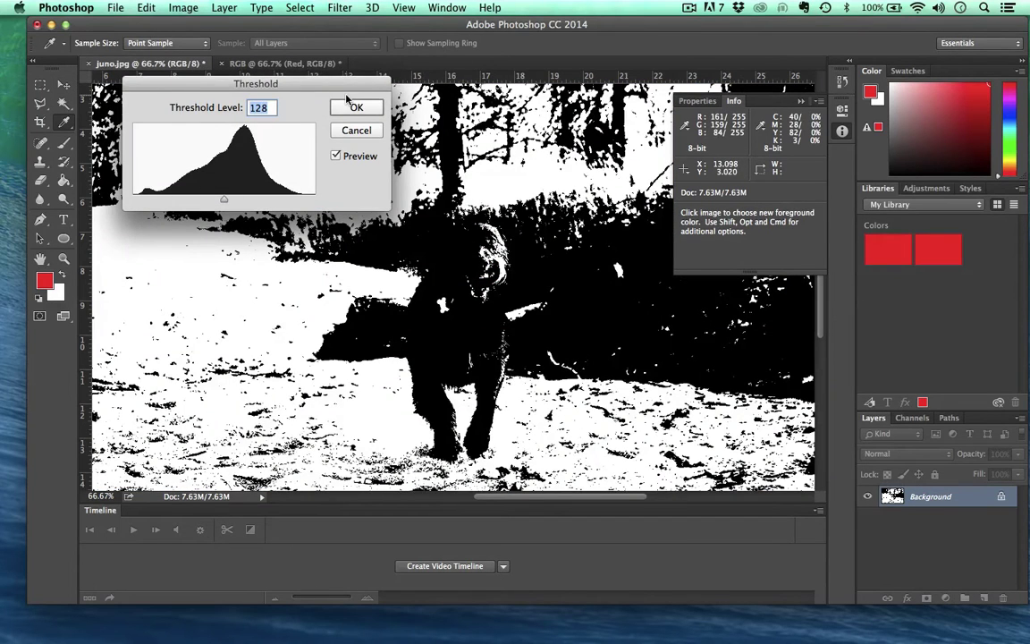
{"action": "left_click", "coordinate": [349, 106]}
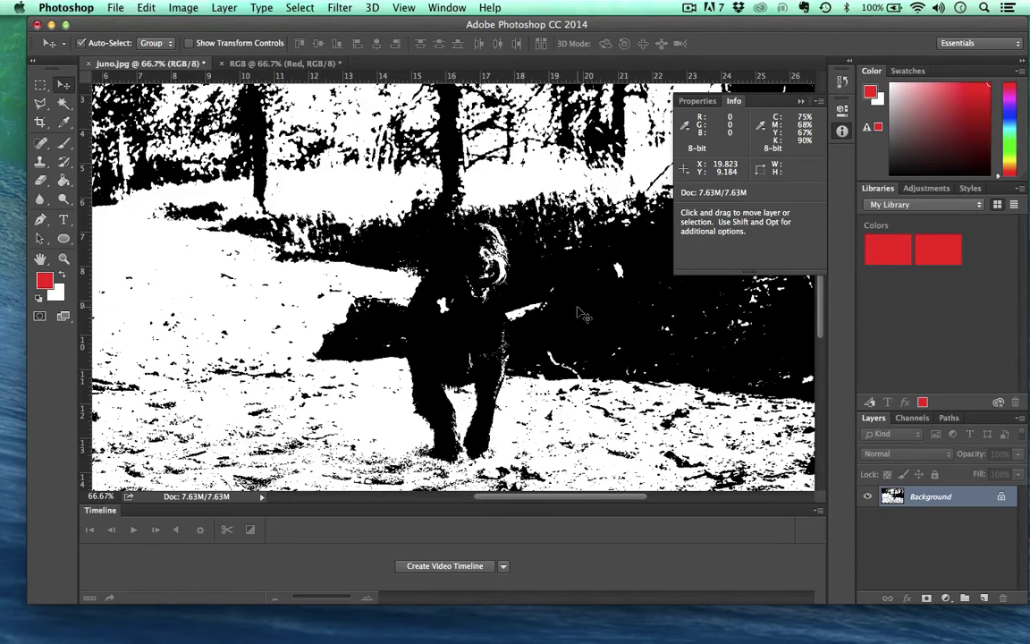
{"action": "key", "text": "super+z"}
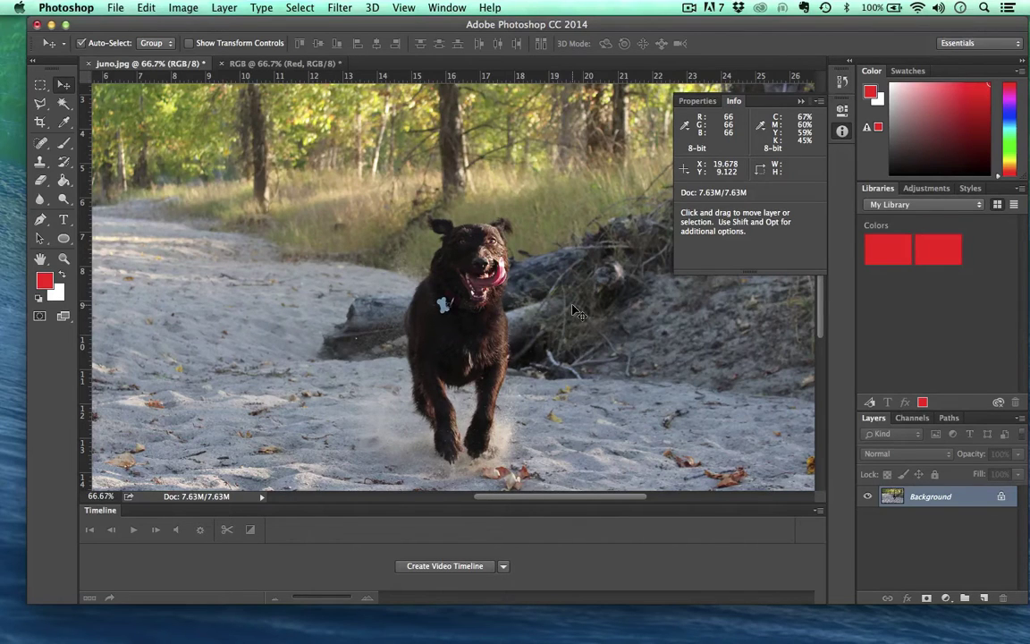
Back in the RGB document, add a new layer above Red and name it Green
{"action": "left_click", "coordinate": [257, 65]}
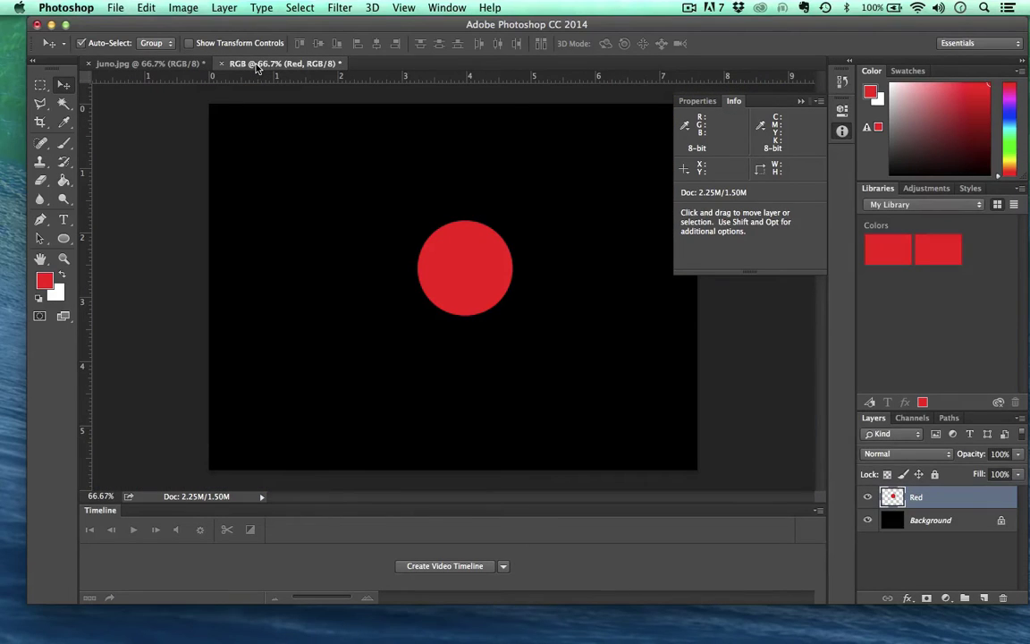
{"action": "left_click_drag", "start_coordinate": [284, 25], "coordinate": [279, 25]}
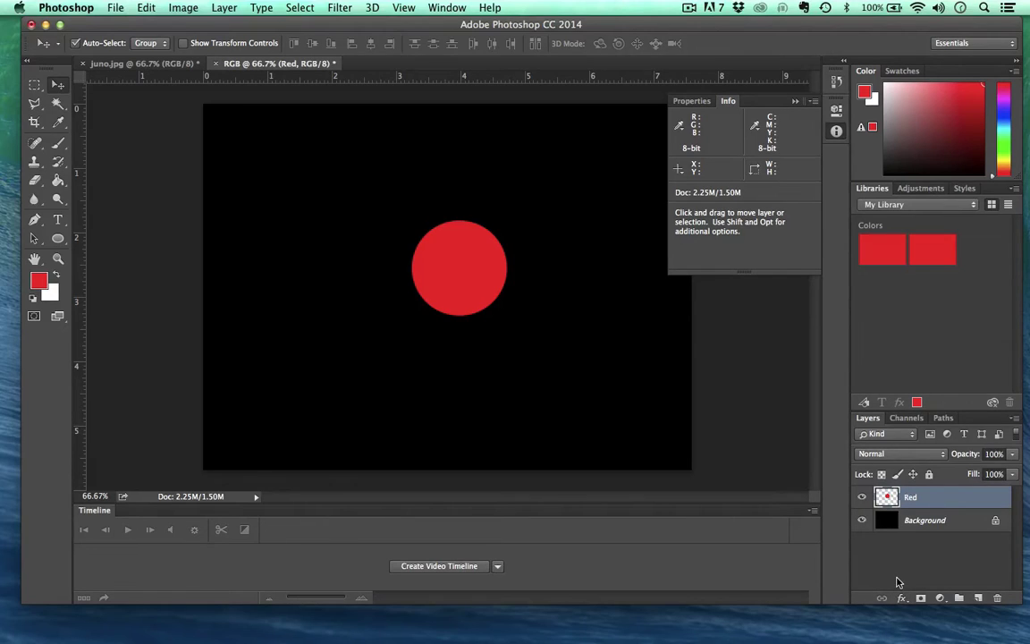
{"action": "left_click", "coordinate": [979, 597]}
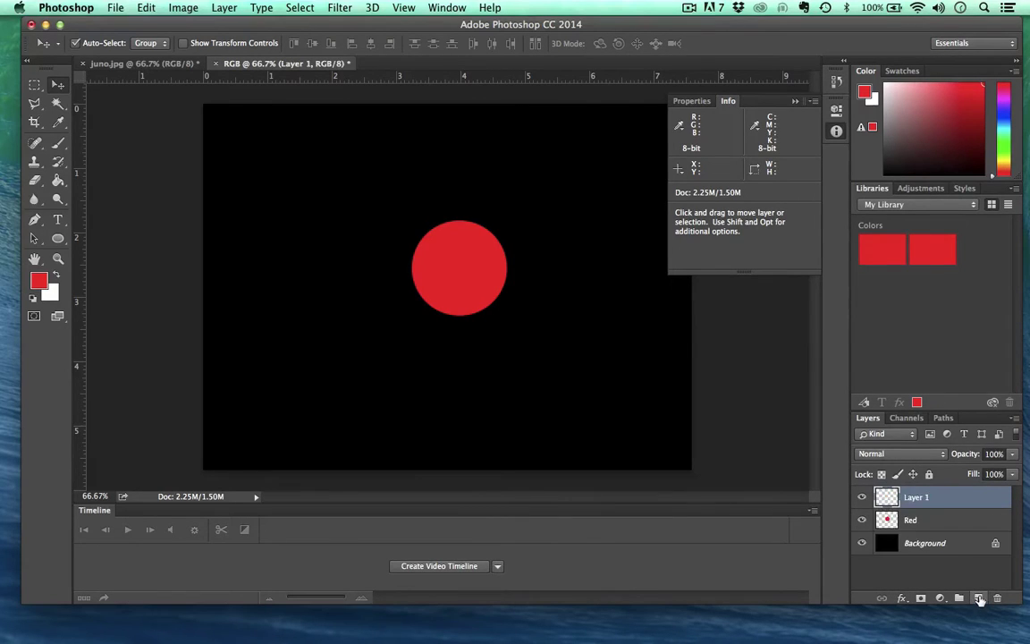
{"action": "double_click", "coordinate": [912, 497]}
{"action": "type", "text": "Green"}
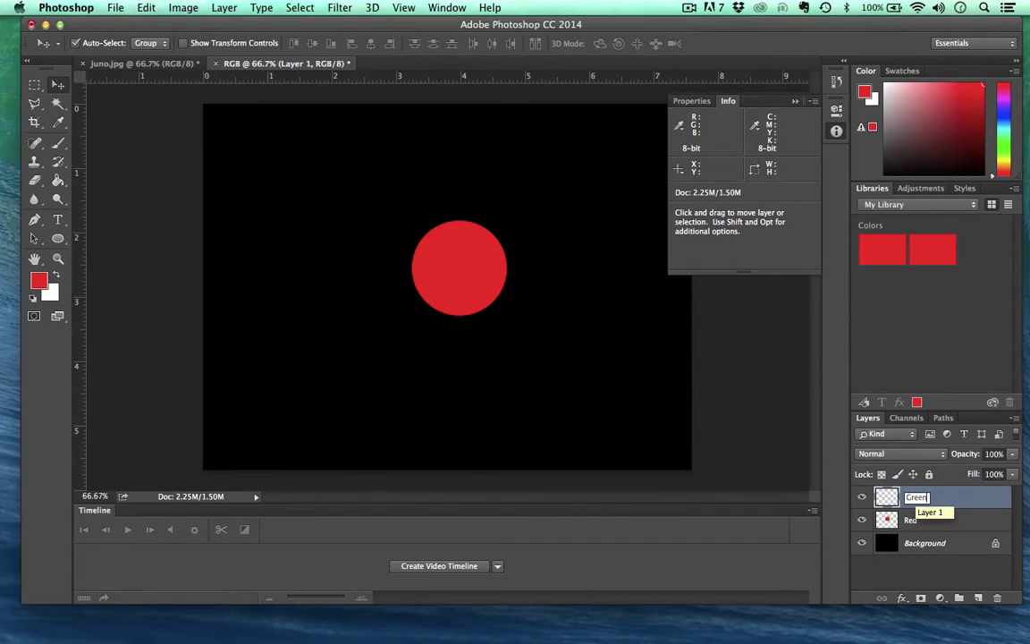
{"action": "key", "text": "Return"}
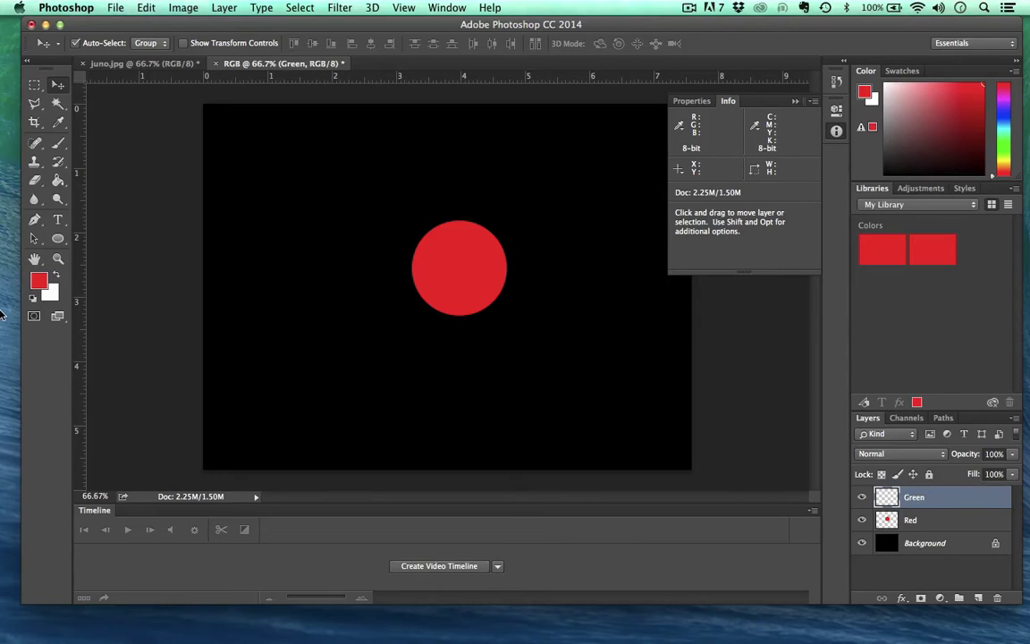
Set the foreground colour to pure green: R 0, G 255 (00ff00)
{"action": "left_click", "coordinate": [40, 281]}
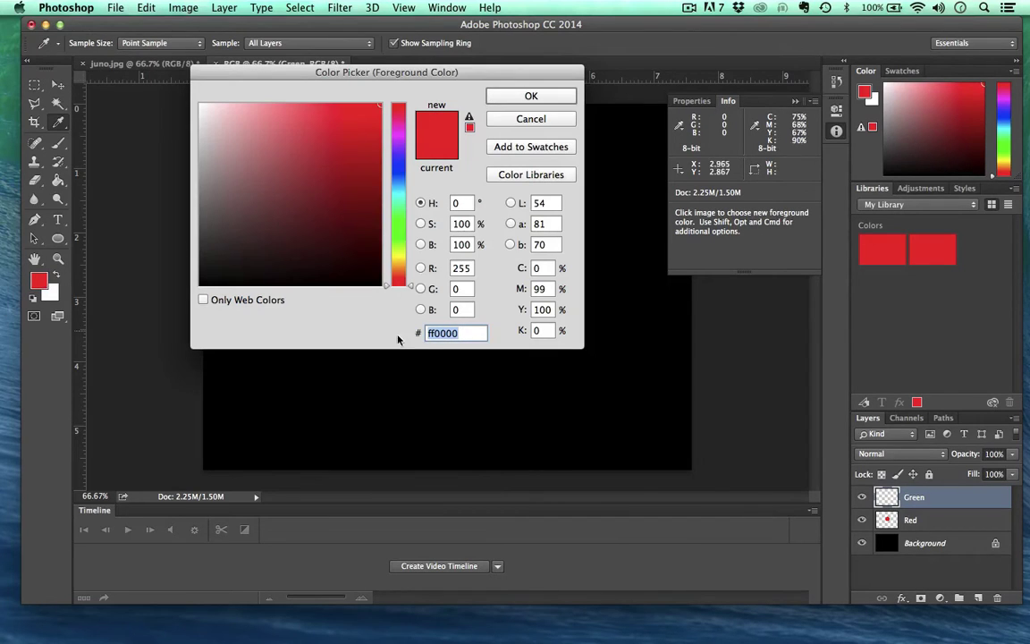
{"action": "double_click", "coordinate": [462, 268]}
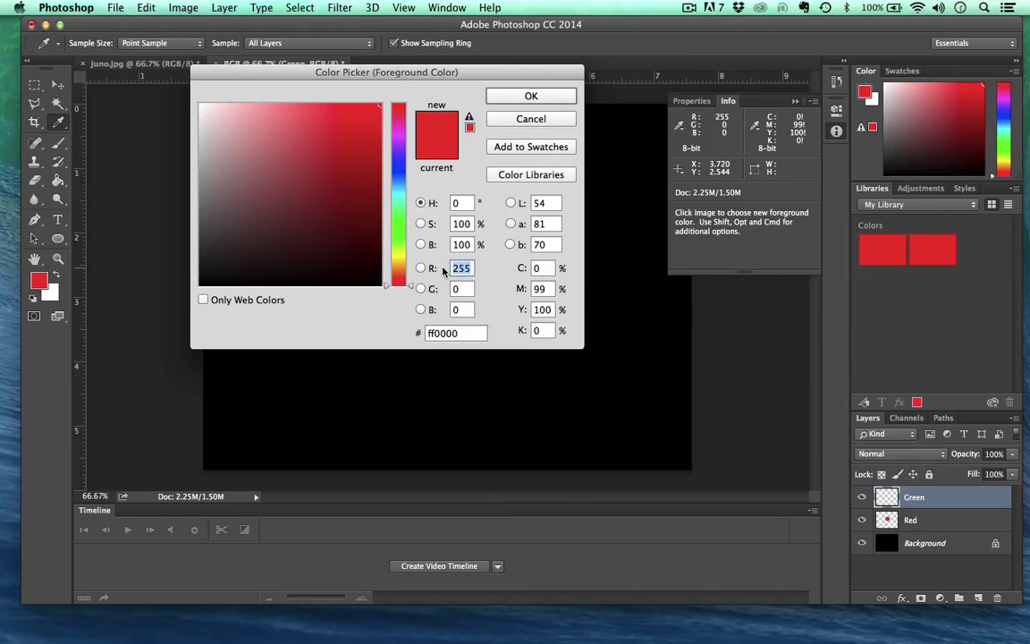
{"action": "type", "text": "0"}
{"action": "key", "text": "Tab"}
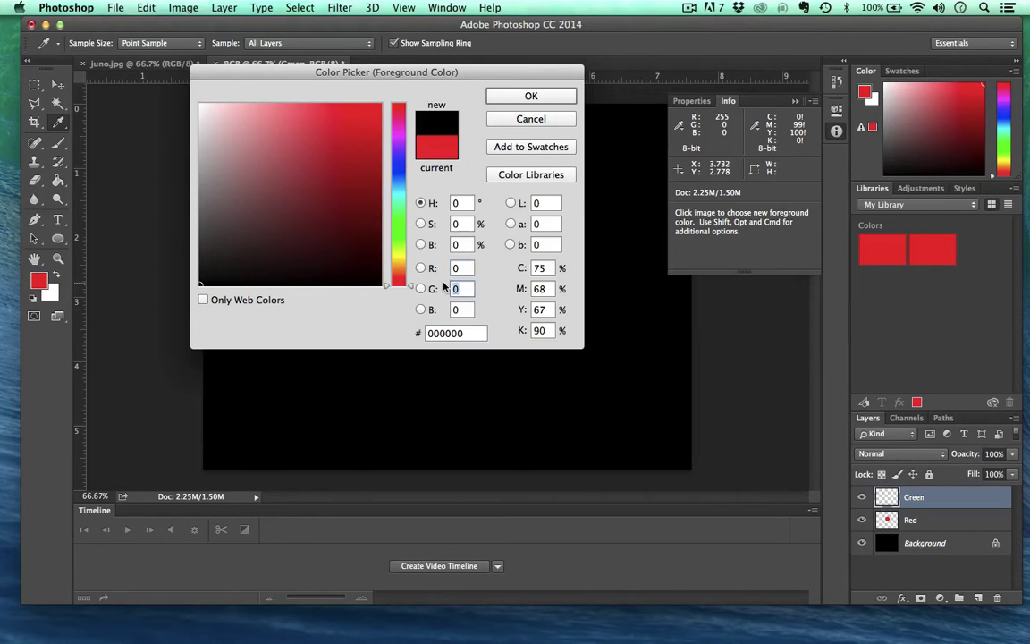
{"action": "type", "text": "255"}
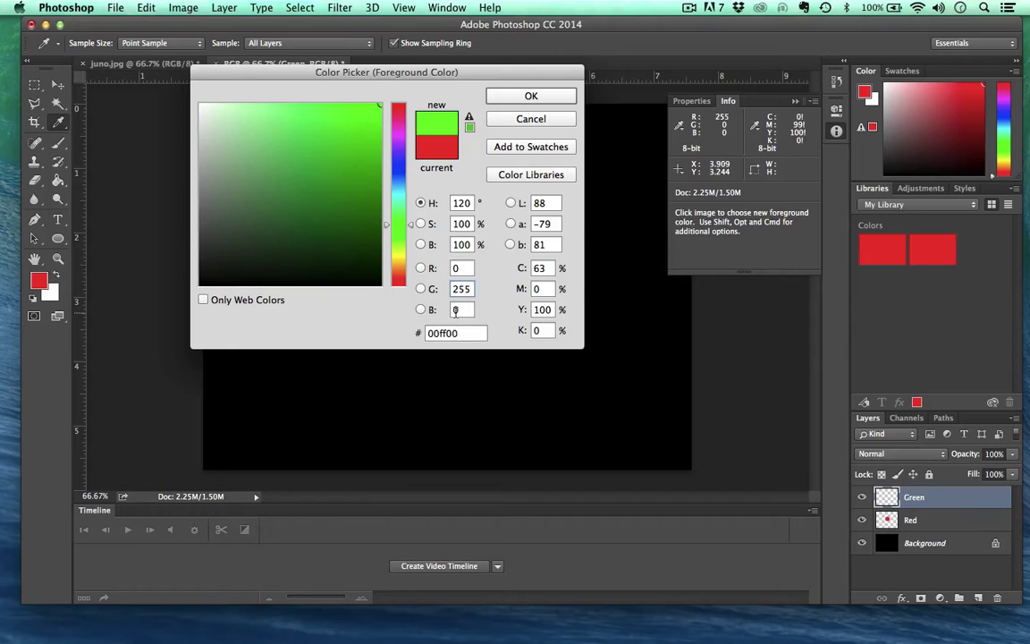
{"action": "left_click", "coordinate": [528, 96]}
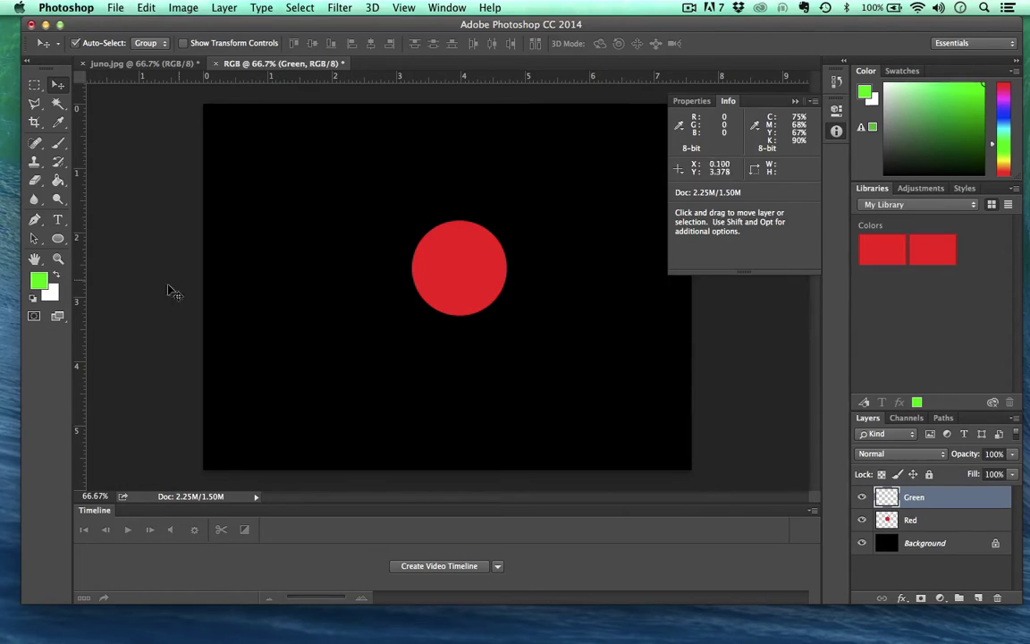
Paint a green circle at the upper left of the canvas with the Brush tool
{"action": "left_click", "coordinate": [57, 146]}
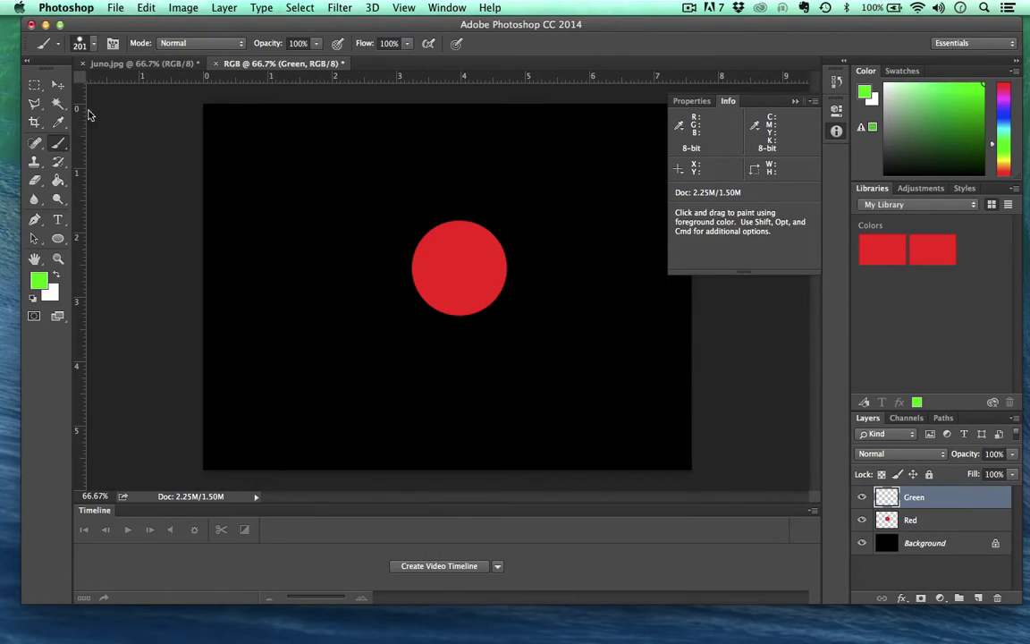
{"action": "left_click", "coordinate": [90, 47]}
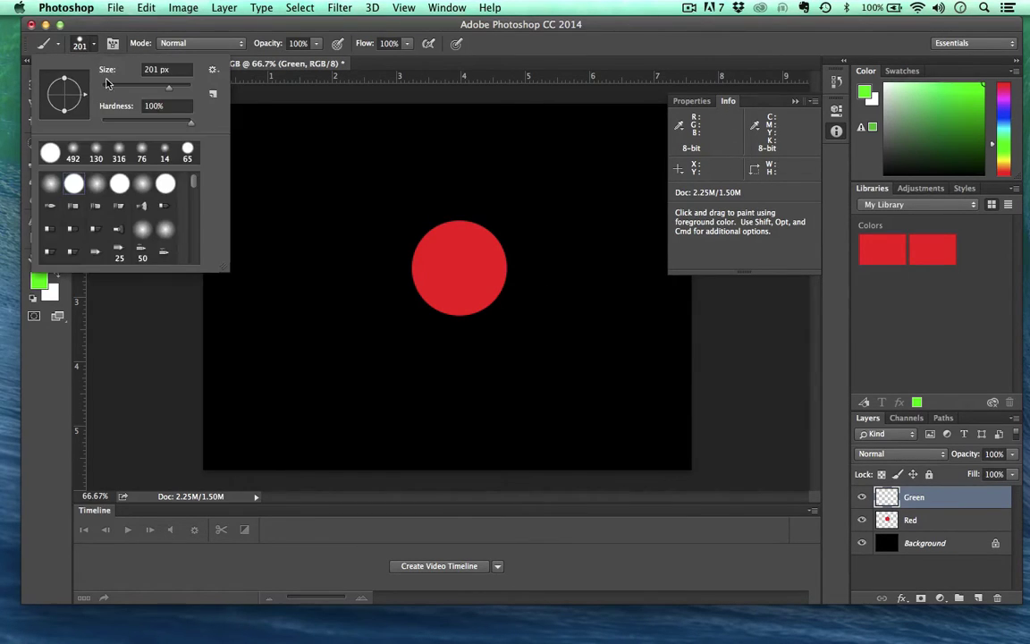
{"action": "left_click", "coordinate": [113, 27]}
{"action": "left_click", "coordinate": [299, 230]}
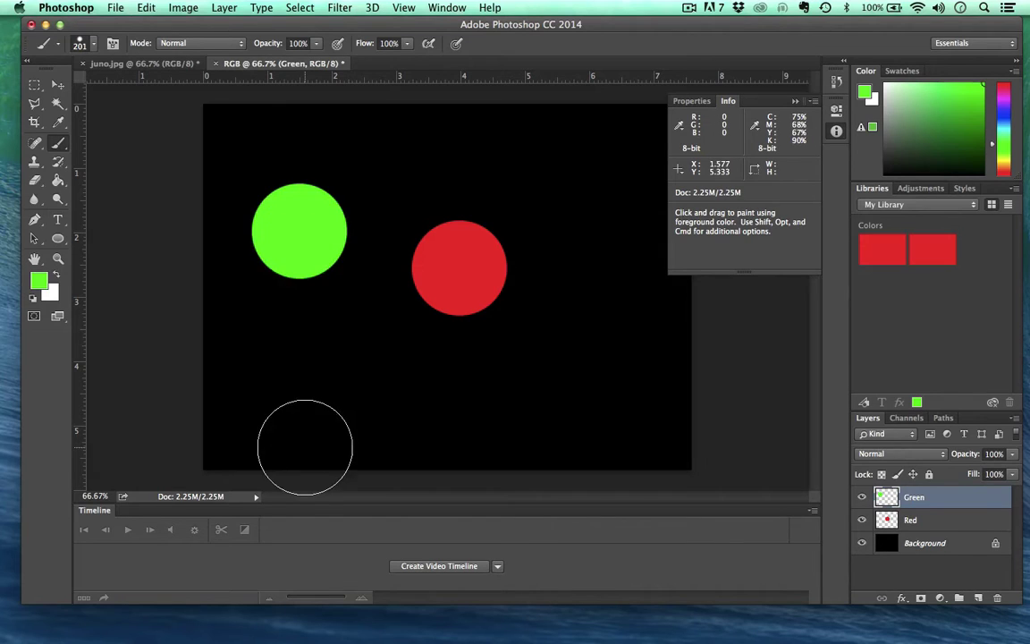
Add a new empty layer above Green and name it 'Blue'
{"action": "left_click", "coordinate": [978, 597]}
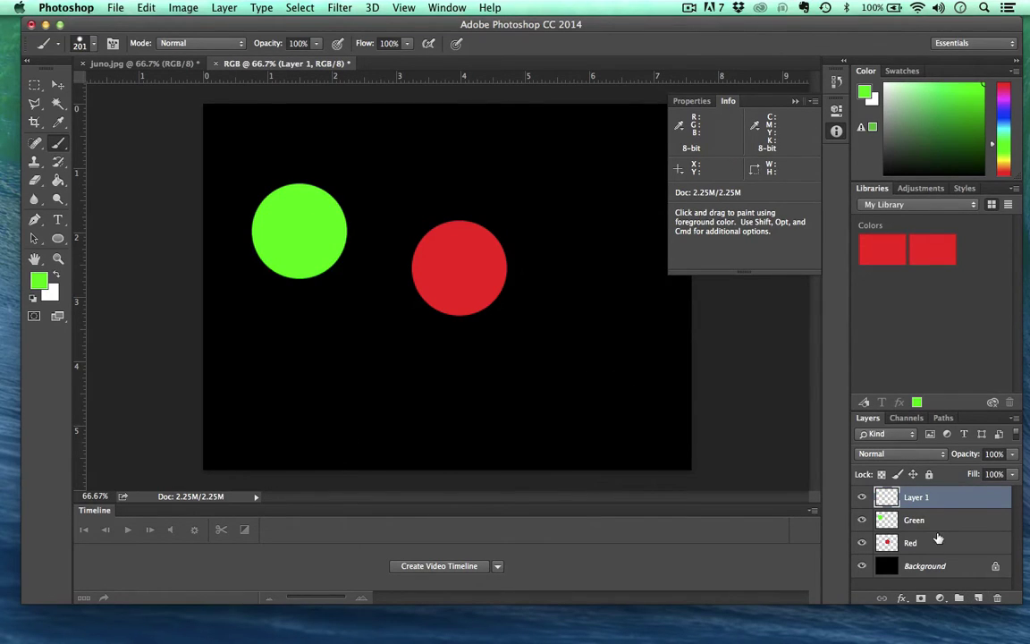
{"action": "double_click", "coordinate": [916, 497]}
{"action": "type", "text": "Blue"}
{"action": "key", "text": "Return"}
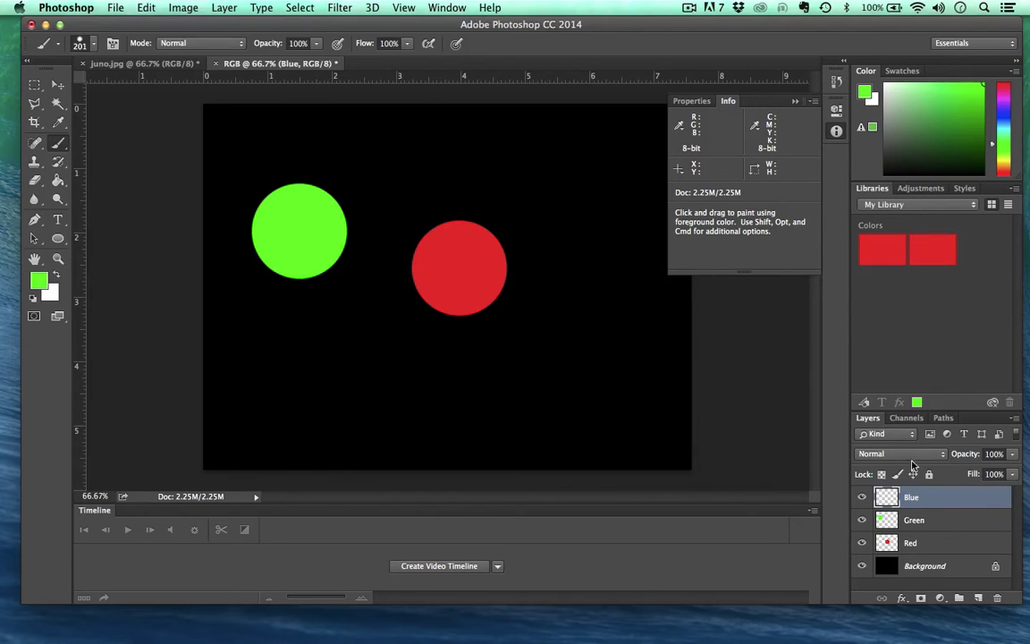
Set the foreground colour to pure blue (0000ff) and paint a circle at the canvas upper right
{"action": "left_click", "coordinate": [42, 285]}
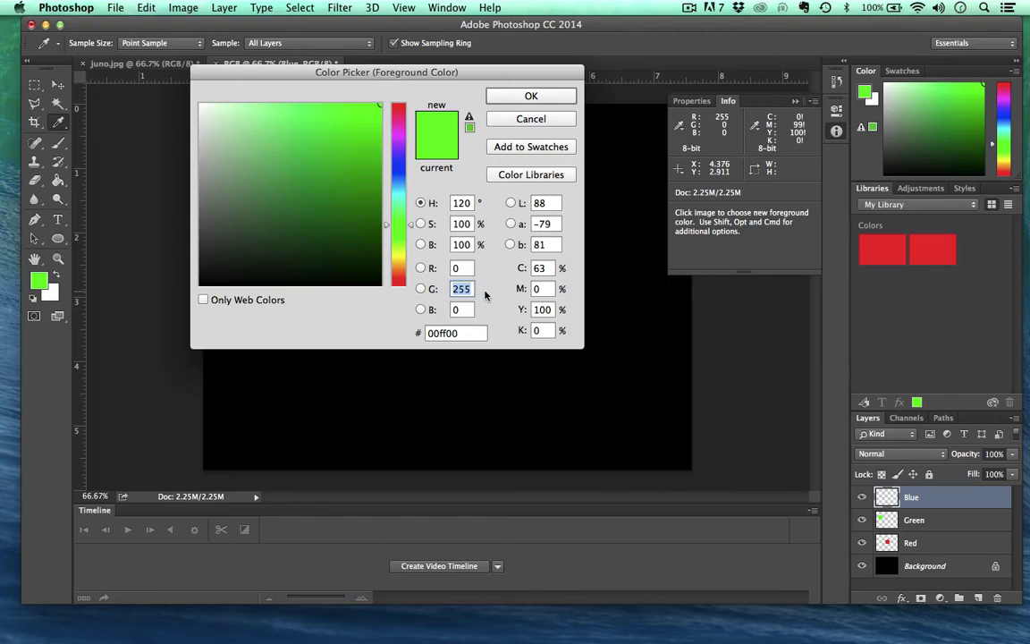
{"action": "type", "text": "0"}
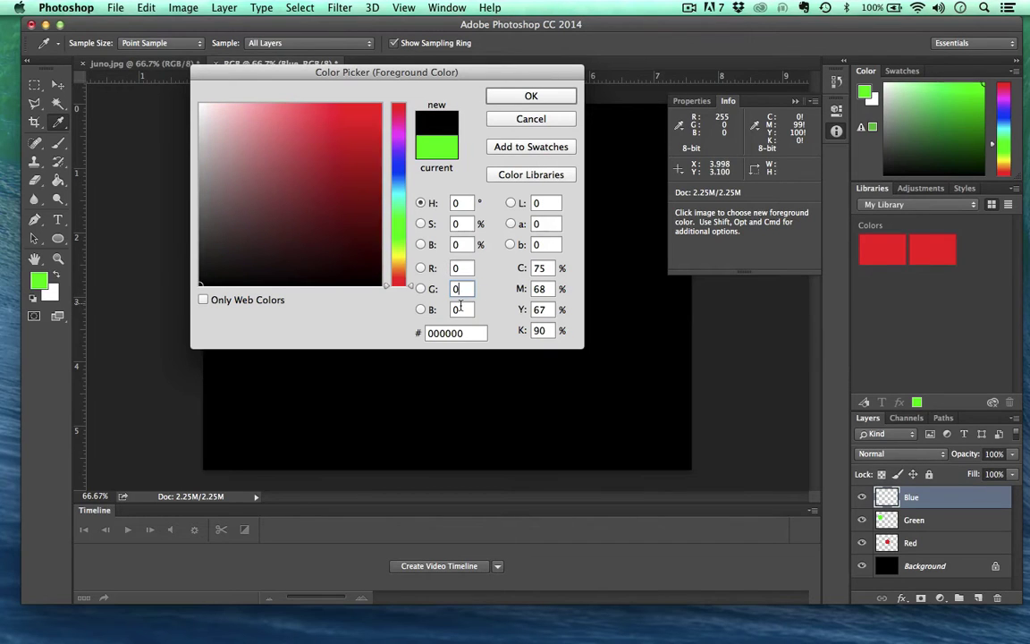
{"action": "key", "text": "Tab"}
{"action": "type", "text": "255"}
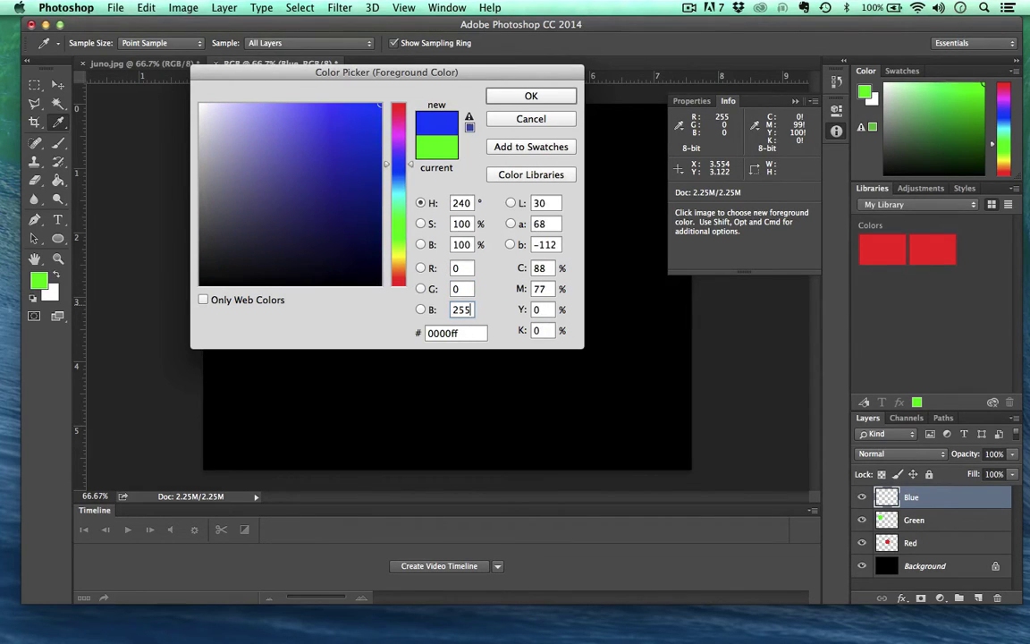
{"action": "left_click", "coordinate": [530, 96]}
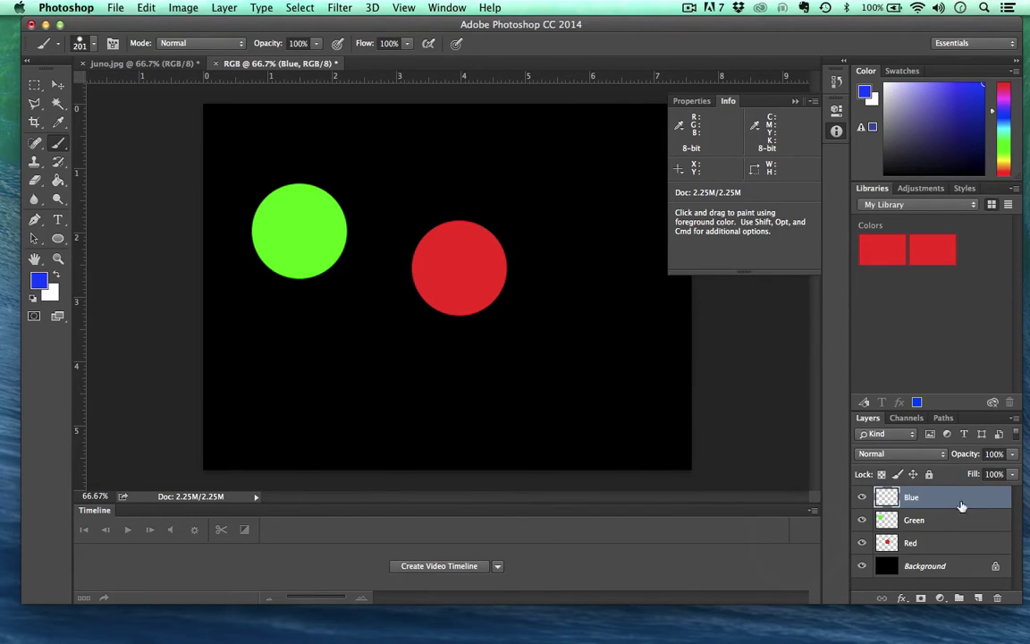
{"action": "left_click", "coordinate": [586, 204]}
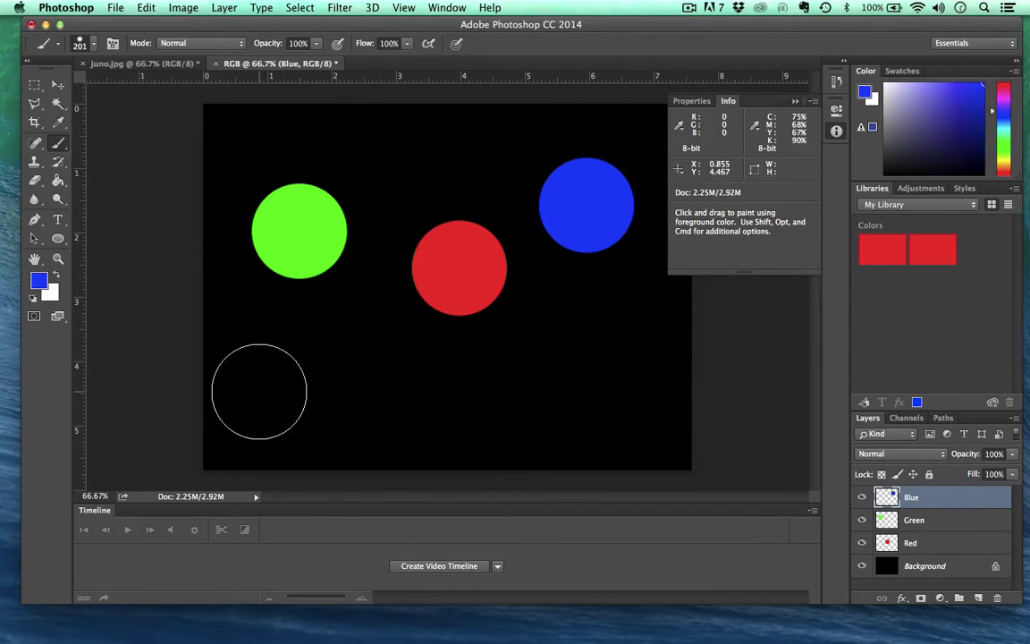
{"action": "left_click", "coordinate": [57, 90]}
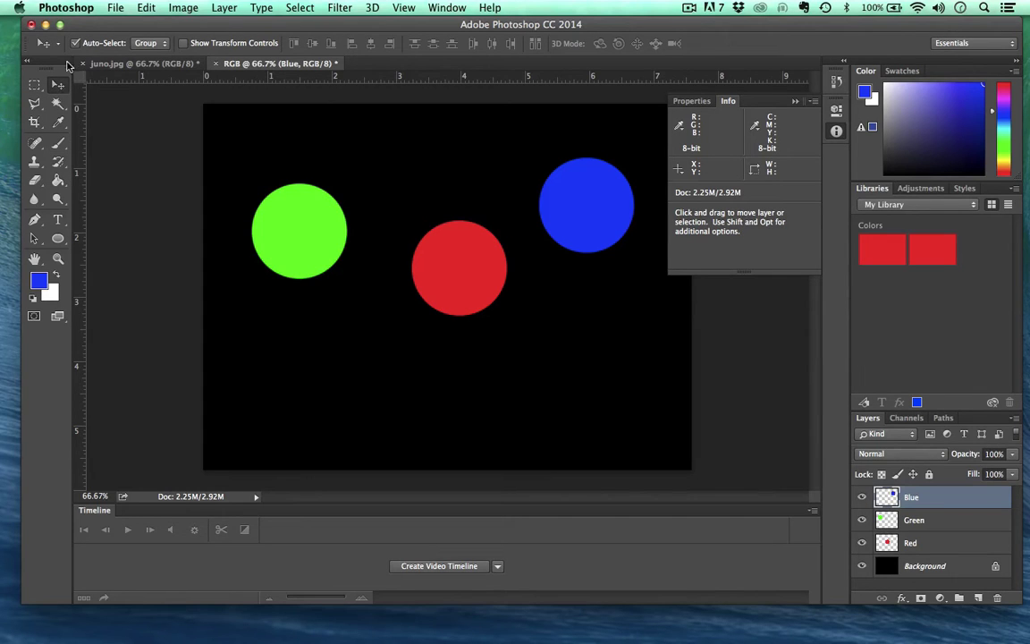
With transform controls off, move the red circle lower and place green and blue side by side
{"action": "left_click", "coordinate": [182, 43]}
{"action": "left_click", "coordinate": [182, 43]}
{"action": "left_click", "coordinate": [182, 43]}
{"action": "left_click", "coordinate": [182, 43]}
{"action": "left_click", "coordinate": [182, 43]}
{"action": "left_click", "coordinate": [182, 43]}
{"action": "left_click_drag", "start_coordinate": [444, 271], "coordinate": [449, 354]}
{"action": "left_click_drag", "start_coordinate": [338, 219], "coordinate": [413, 212]}
{"action": "left_click_drag", "start_coordinate": [567, 222], "coordinate": [480, 245]}
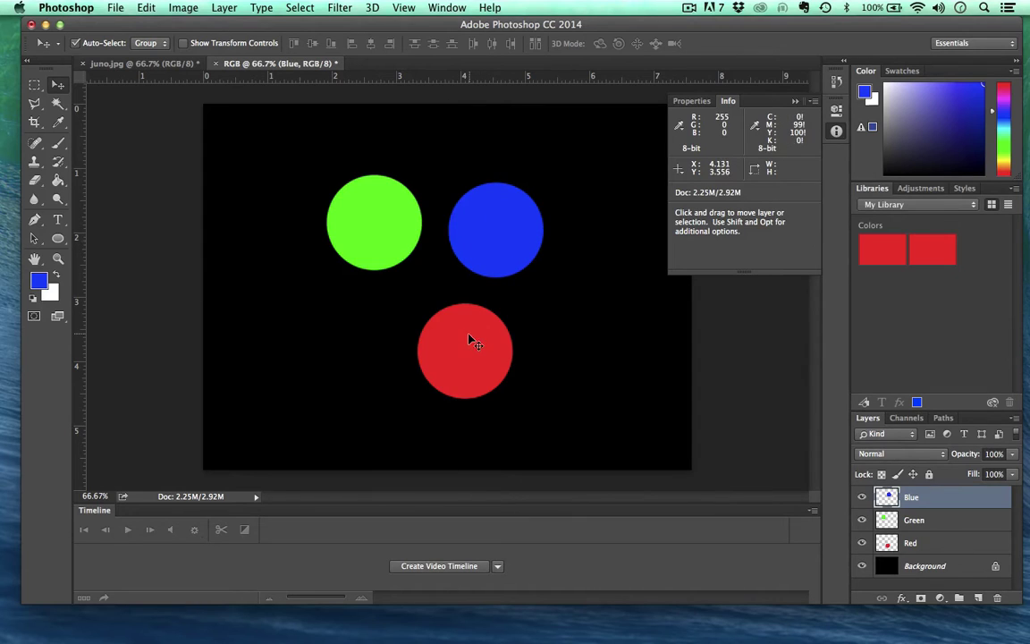
{"action": "left_click_drag", "start_coordinate": [469, 341], "coordinate": [436, 305]}
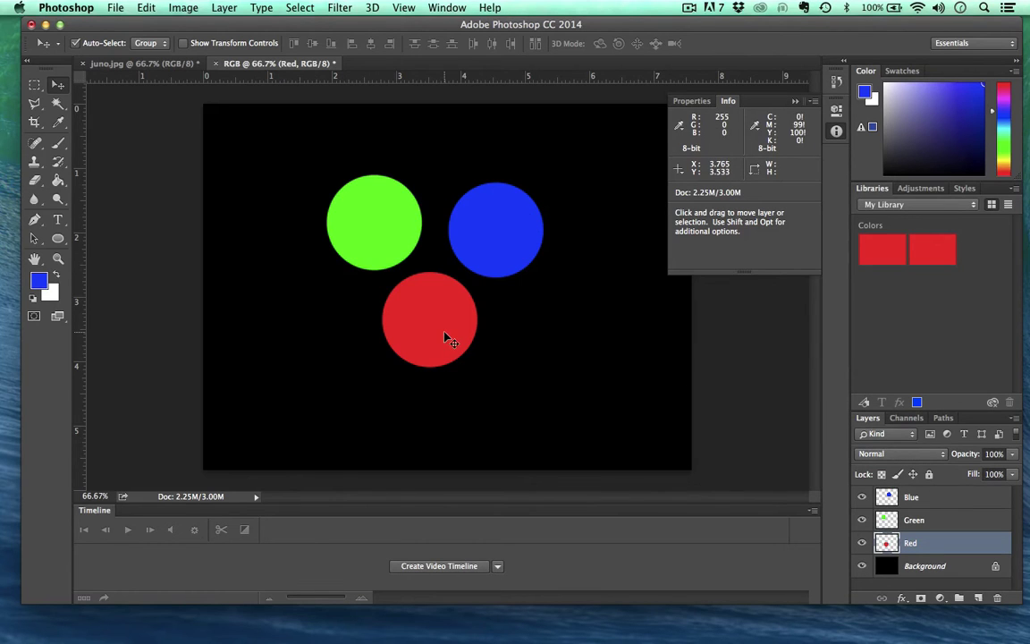
Briefly overlap the circles, then settle green upper left, blue upper right and red below
{"action": "left_click_drag", "start_coordinate": [449, 331], "coordinate": [490, 288]}
{"action": "left_click_drag", "start_coordinate": [384, 248], "coordinate": [447, 269]}
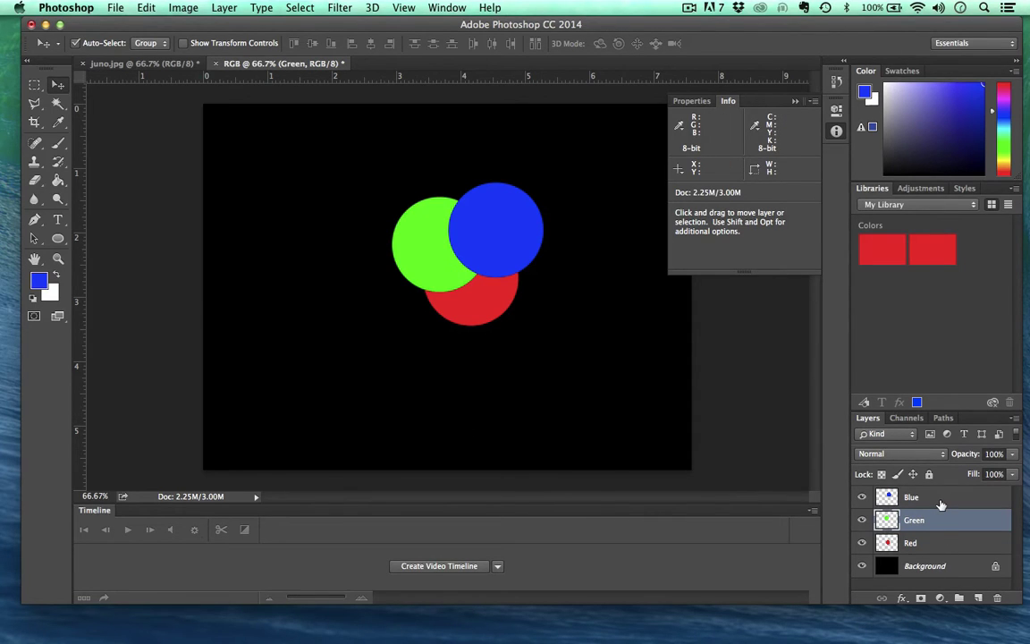
{"action": "left_click", "coordinate": [875, 455]}
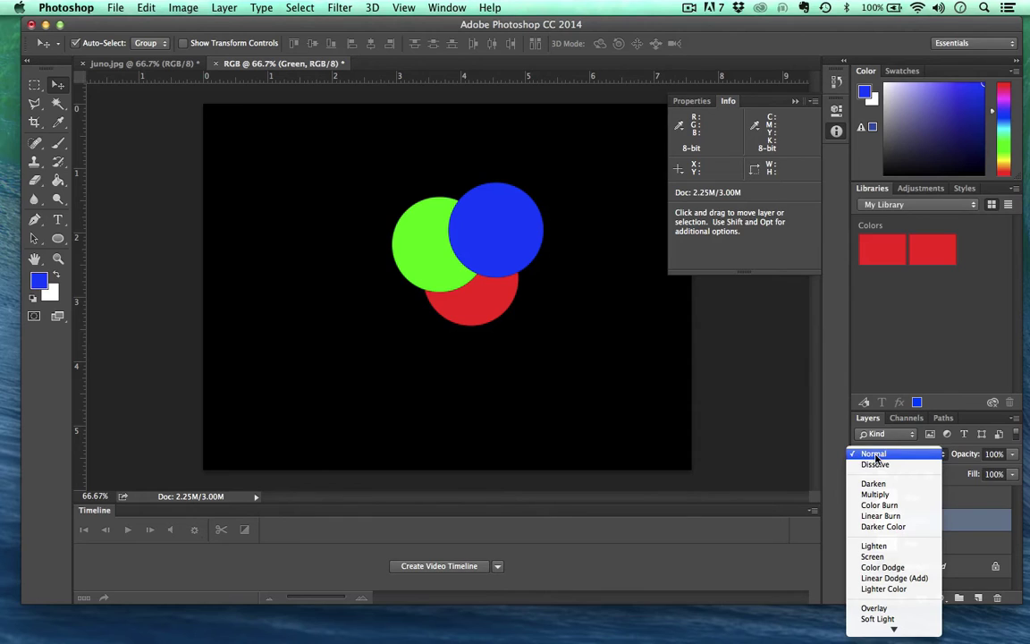
{"action": "key", "text": "Escape"}
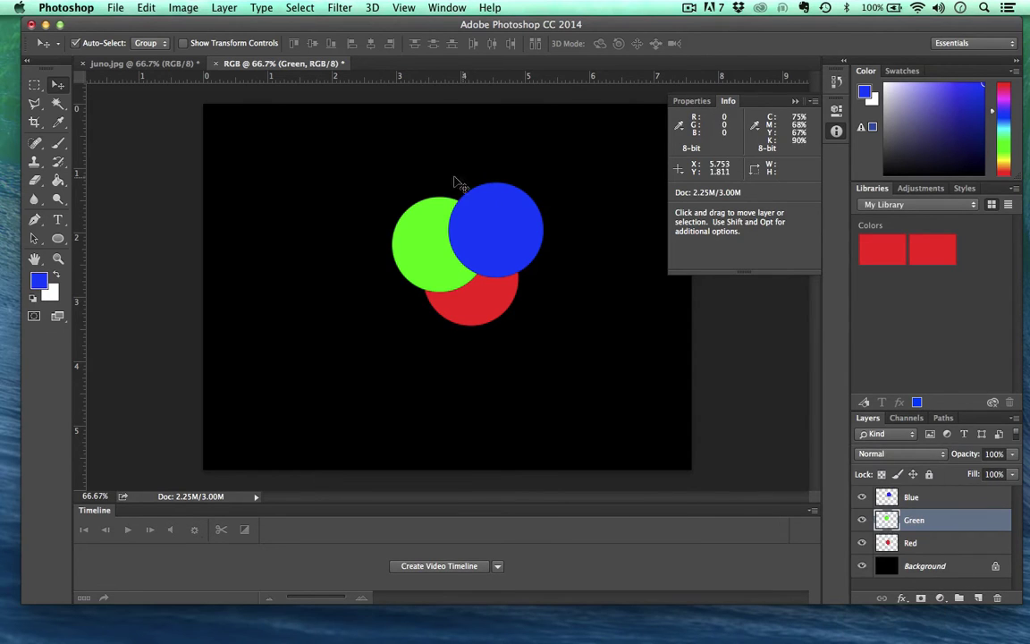
{"action": "left_click_drag", "start_coordinate": [414, 237], "coordinate": [286, 225]}
{"action": "left_click_drag", "start_coordinate": [489, 230], "coordinate": [561, 212]}
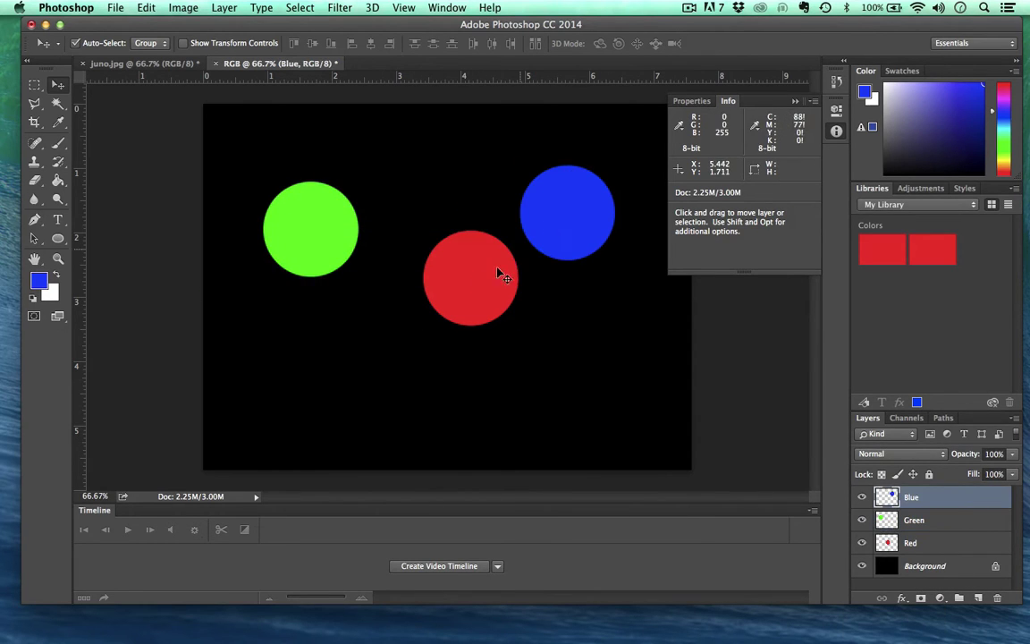
{"action": "left_click_drag", "start_coordinate": [476, 285], "coordinate": [440, 351]}
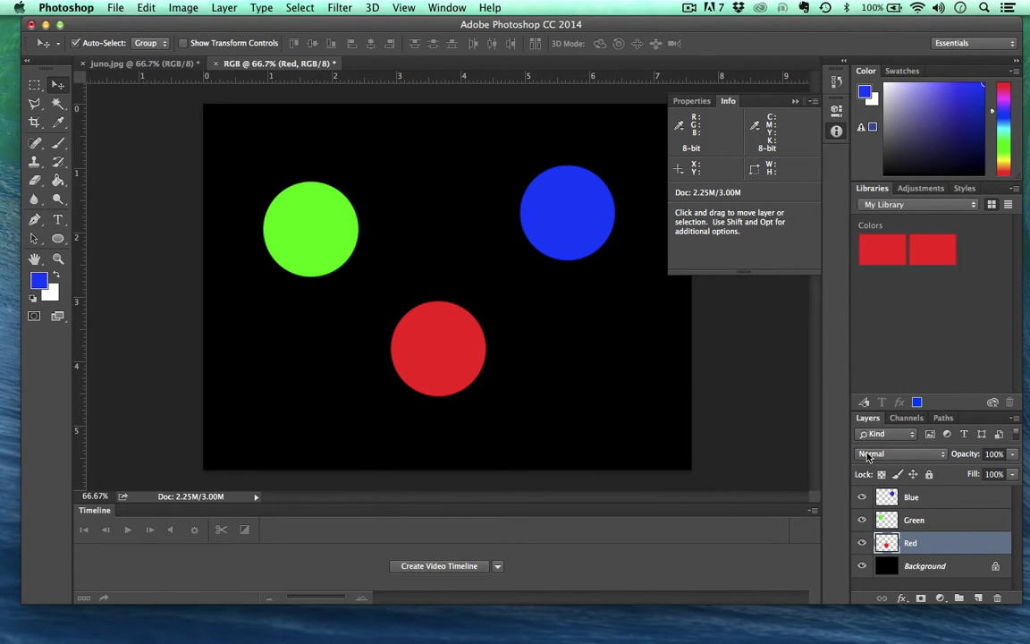
Change the Red, Green and Blue layers' blend mode dropdowns each to Lighten
{"action": "left_click", "coordinate": [867, 455]}
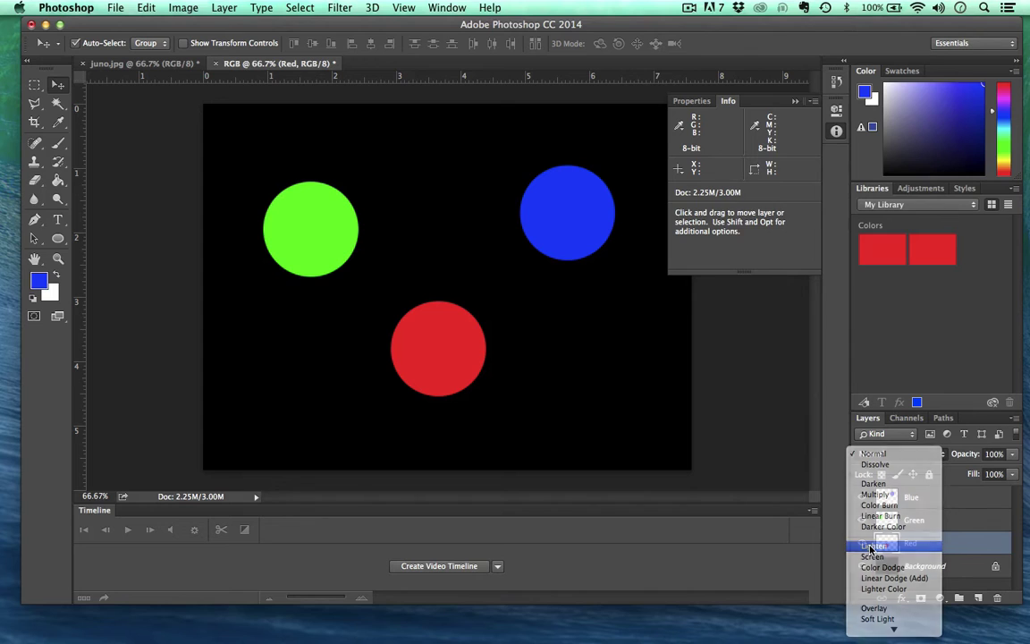
{"action": "left_click", "coordinate": [872, 546]}
{"action": "left_click", "coordinate": [928, 522]}
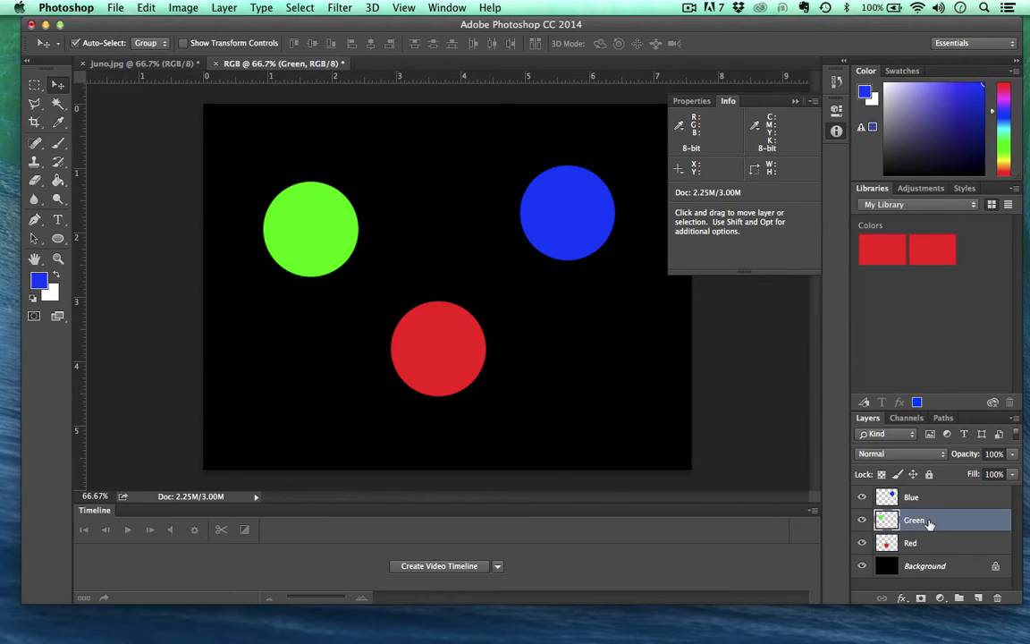
{"action": "left_click", "coordinate": [897, 456]}
{"action": "left_click", "coordinate": [887, 544]}
{"action": "left_click", "coordinate": [936, 496]}
{"action": "left_click", "coordinate": [887, 457]}
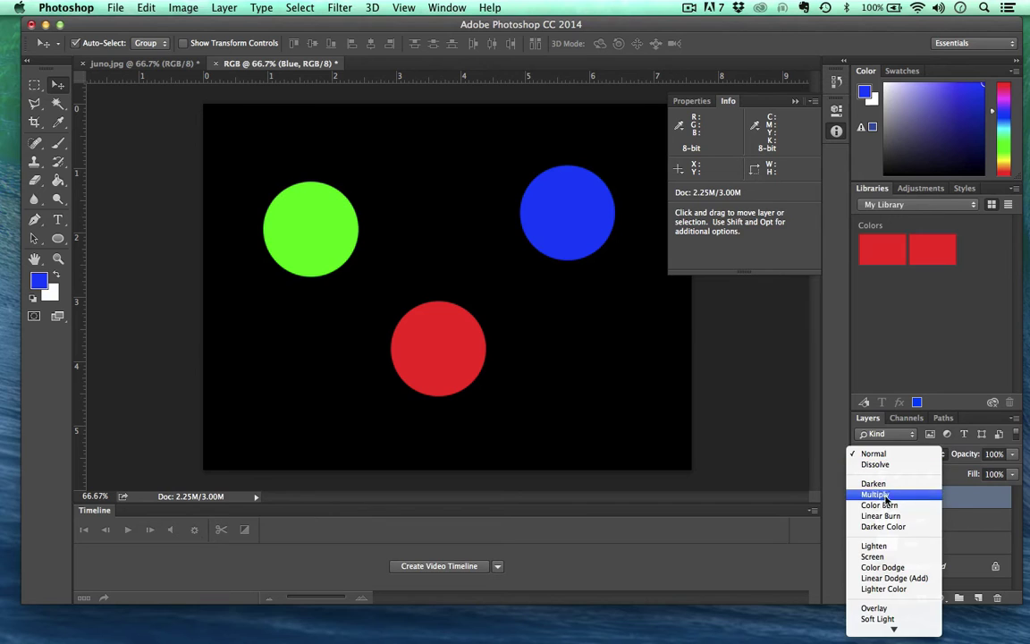
{"action": "left_click", "coordinate": [885, 543]}
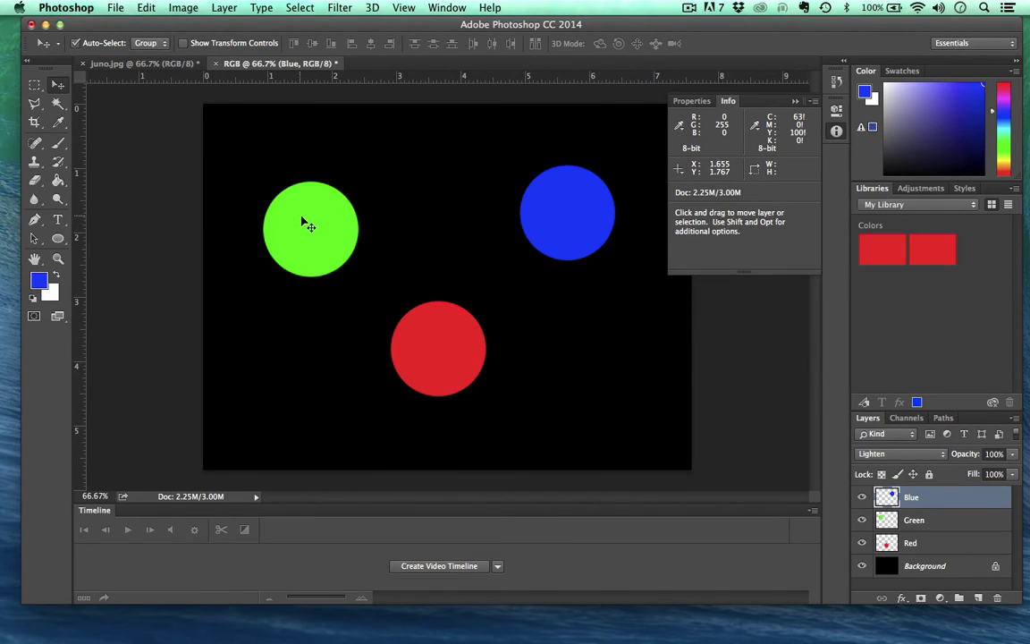
Slide the green circle onto the blue one so their overlap turns cyan
{"action": "left_click_drag", "start_coordinate": [323, 230], "coordinate": [543, 212]}
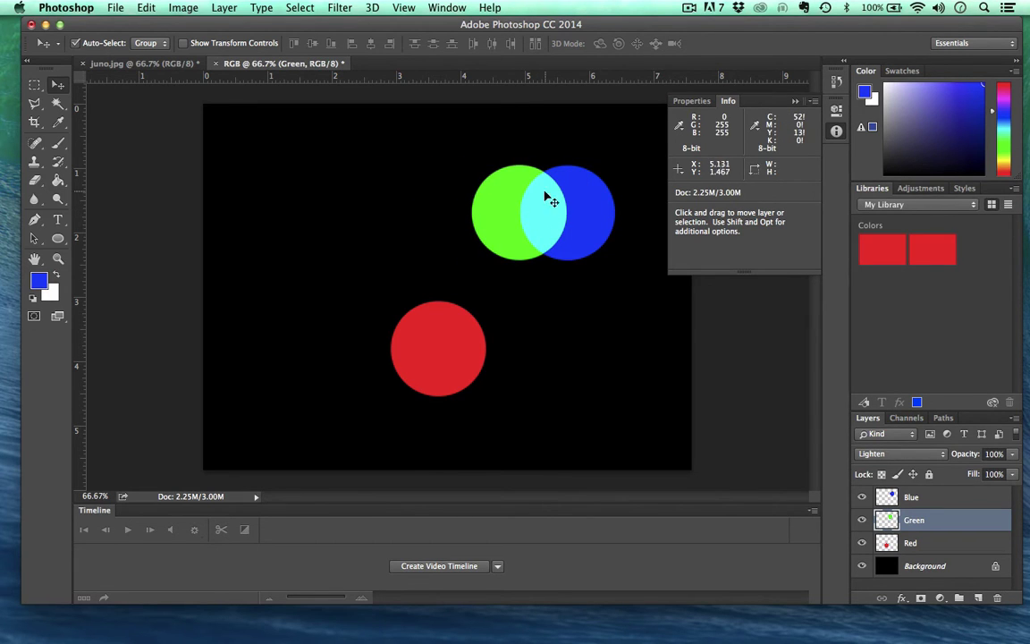
{"action": "left_click_drag", "start_coordinate": [494, 227], "coordinate": [523, 225]}
{"action": "key", "text": "shift+Down"}
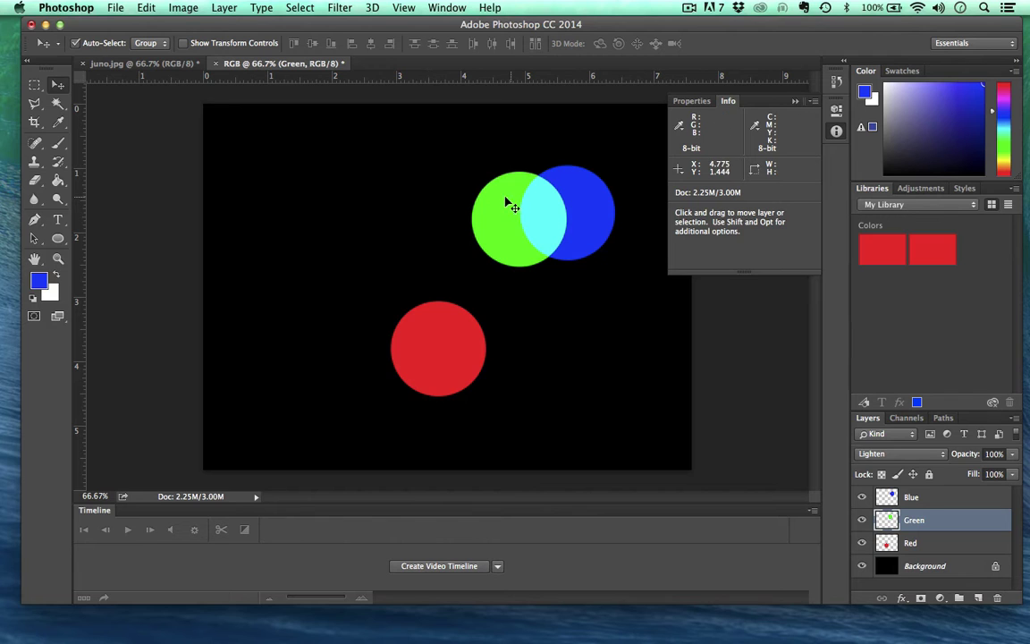
Separate the circles again: green upper left, blue mid-right, red lower centre
{"action": "left_click_drag", "start_coordinate": [508, 202], "coordinate": [386, 201]}
{"action": "left_click_drag", "start_coordinate": [569, 221], "coordinate": [577, 293]}
{"action": "left_click_drag", "start_coordinate": [438, 362], "coordinate": [439, 388]}
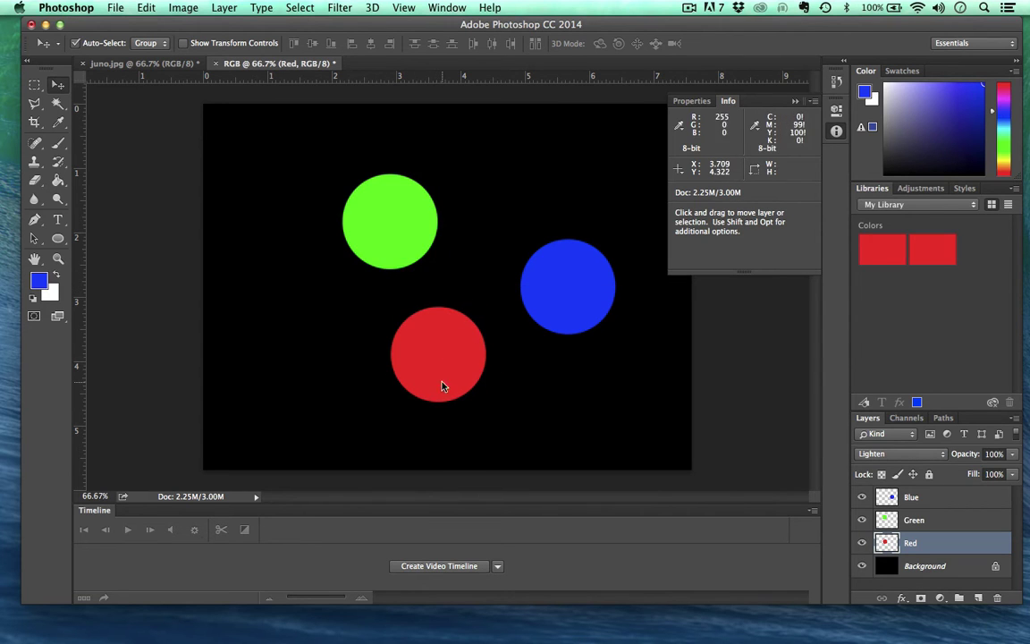
Drag green, blue and red circles into a Venn overlap with yellow, cyan, magenta and a white centre
{"action": "left_click_drag", "start_coordinate": [591, 272], "coordinate": [572, 215]}
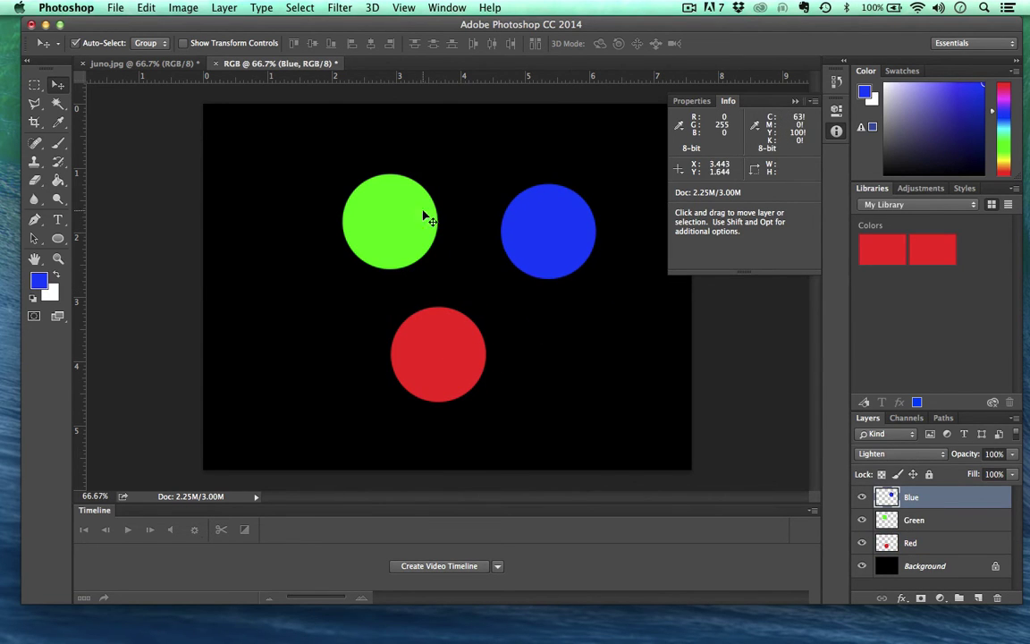
{"action": "left_click", "coordinate": [395, 218]}
{"action": "left_click_drag", "start_coordinate": [395, 218], "coordinate": [394, 226]}
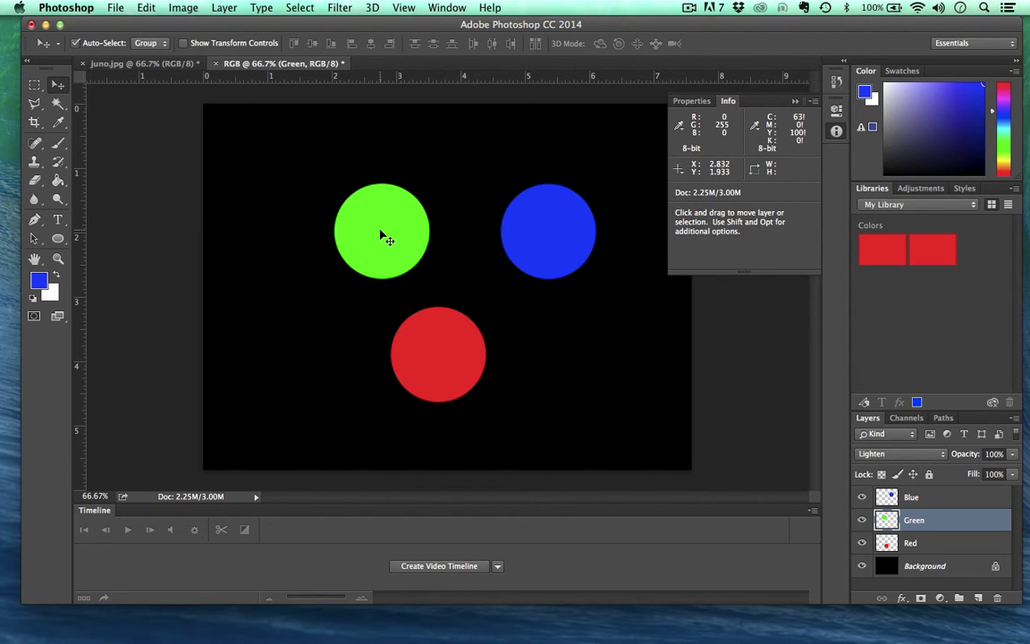
{"action": "left_click_drag", "start_coordinate": [388, 234], "coordinate": [492, 233]}
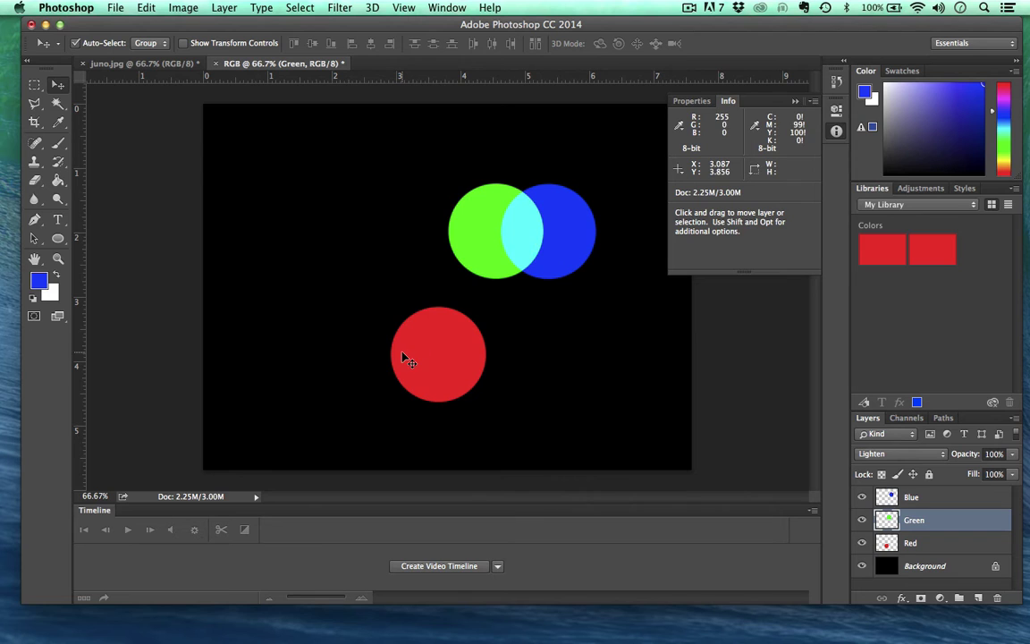
{"action": "left_click_drag", "start_coordinate": [402, 357], "coordinate": [572, 231]}
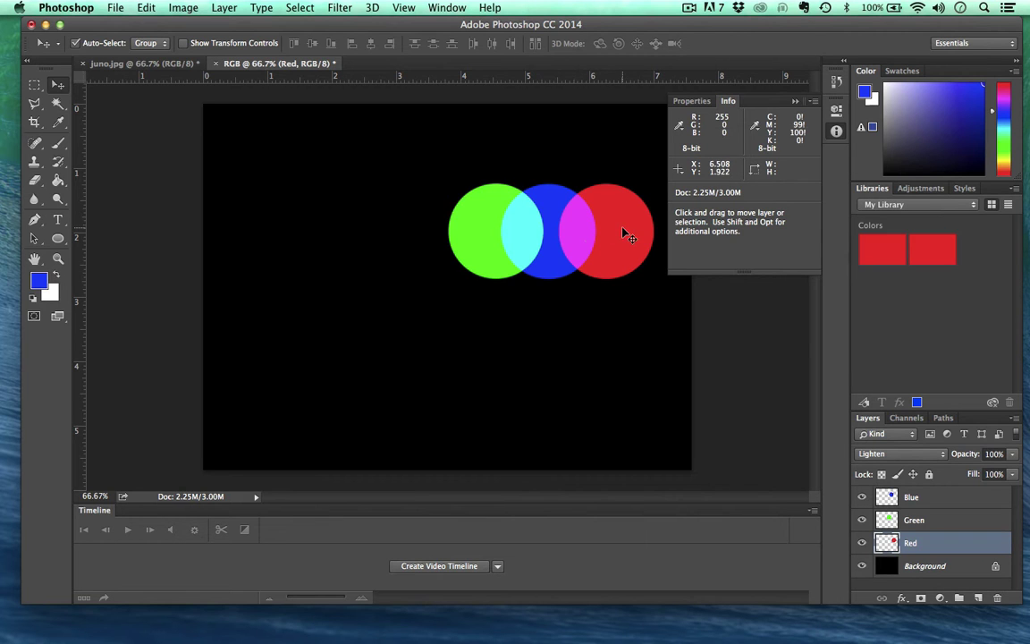
{"action": "left_click_drag", "start_coordinate": [455, 233], "coordinate": [358, 241]}
{"action": "left_click_drag", "start_coordinate": [541, 238], "coordinate": [441, 257]}
{"action": "left_click_drag", "start_coordinate": [595, 243], "coordinate": [411, 279]}
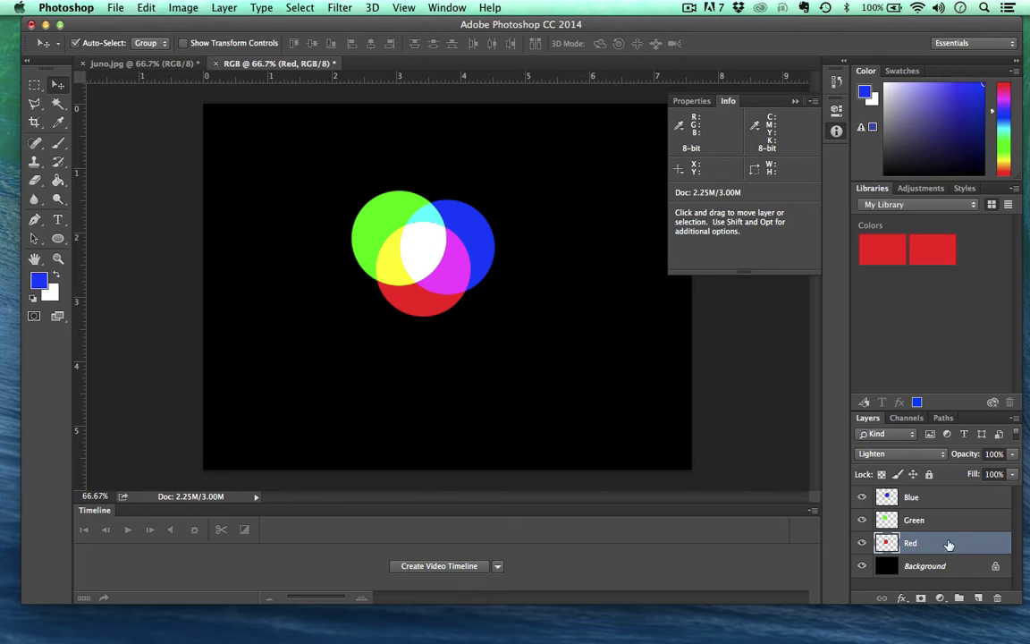
Fill the Background layer with white using the Paint Bucket, hiding the Lighten-mode circles
{"action": "left_click", "coordinate": [938, 572]}
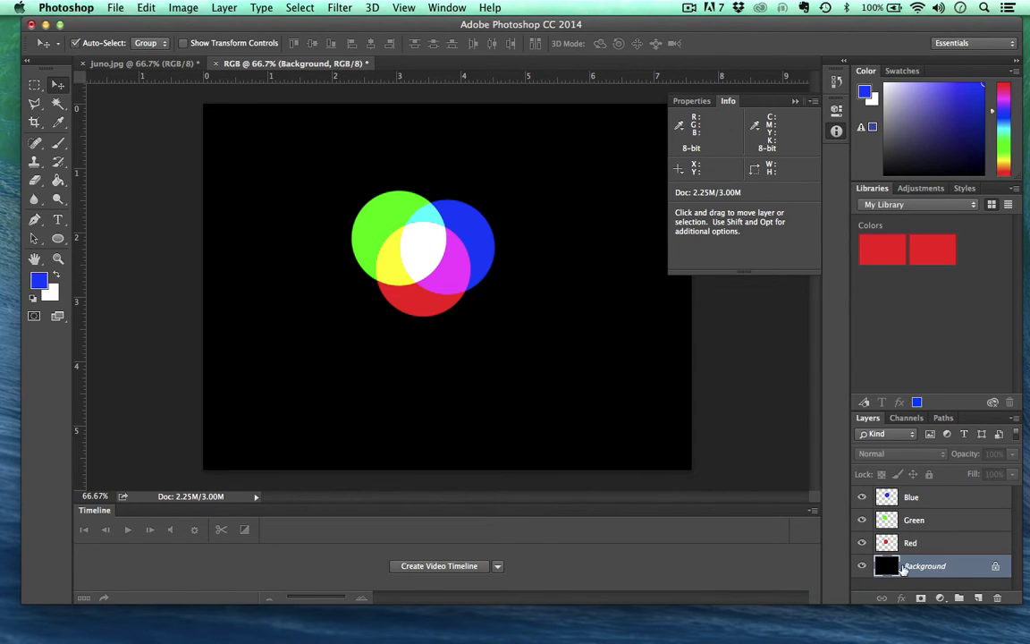
{"action": "left_click", "coordinate": [33, 299]}
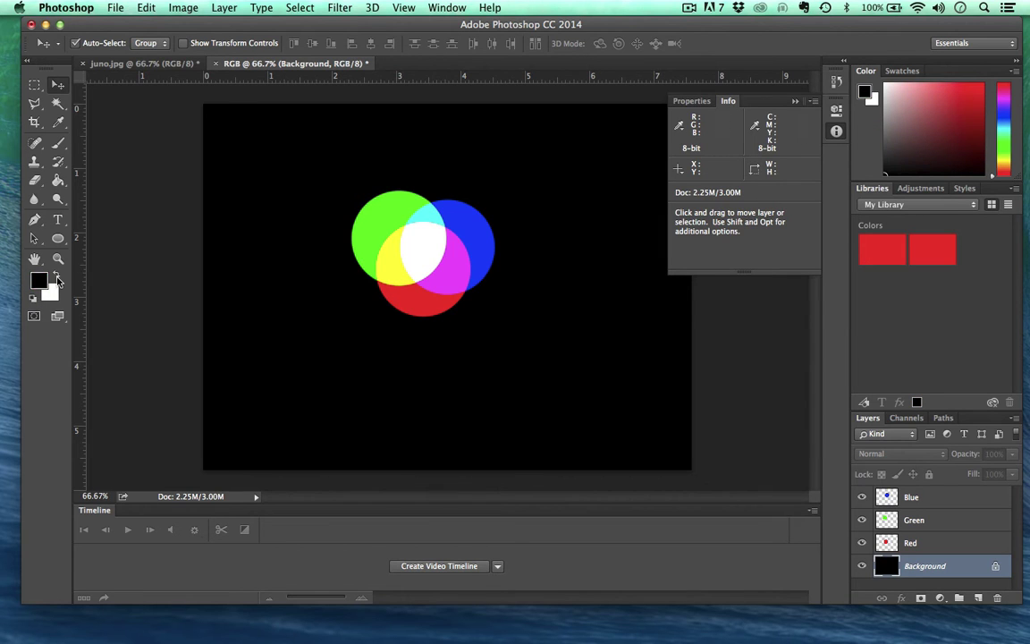
{"action": "key", "text": "x"}
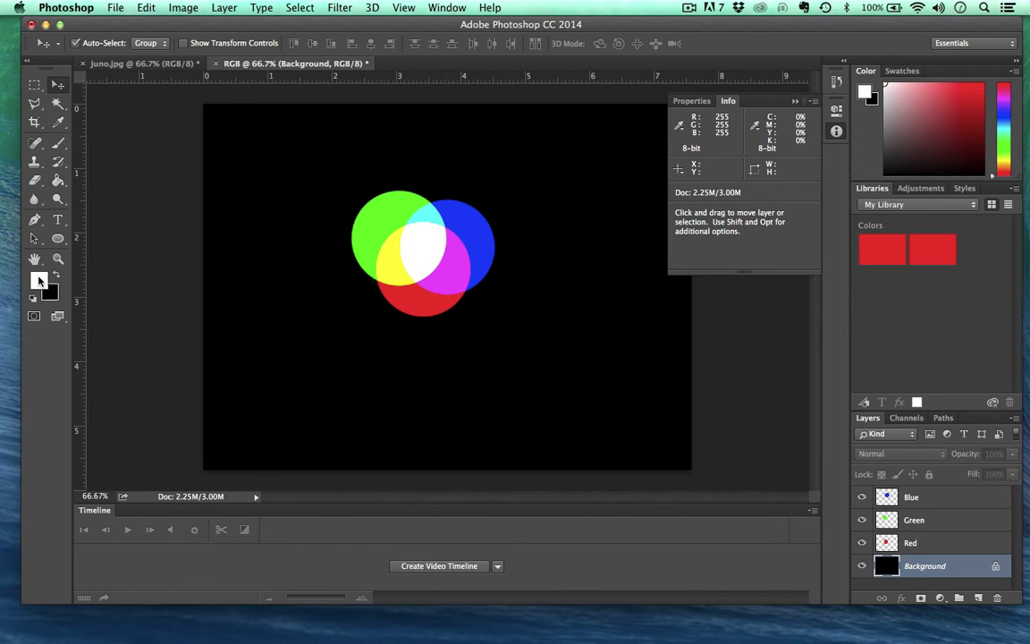
{"action": "left_click", "coordinate": [58, 181]}
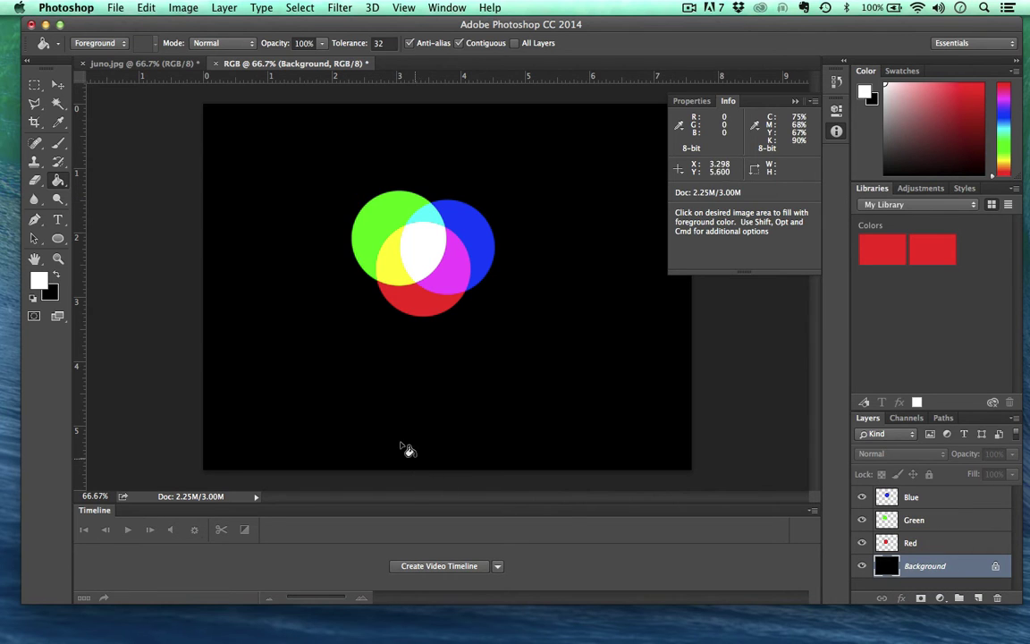
{"action": "left_click", "coordinate": [314, 350]}
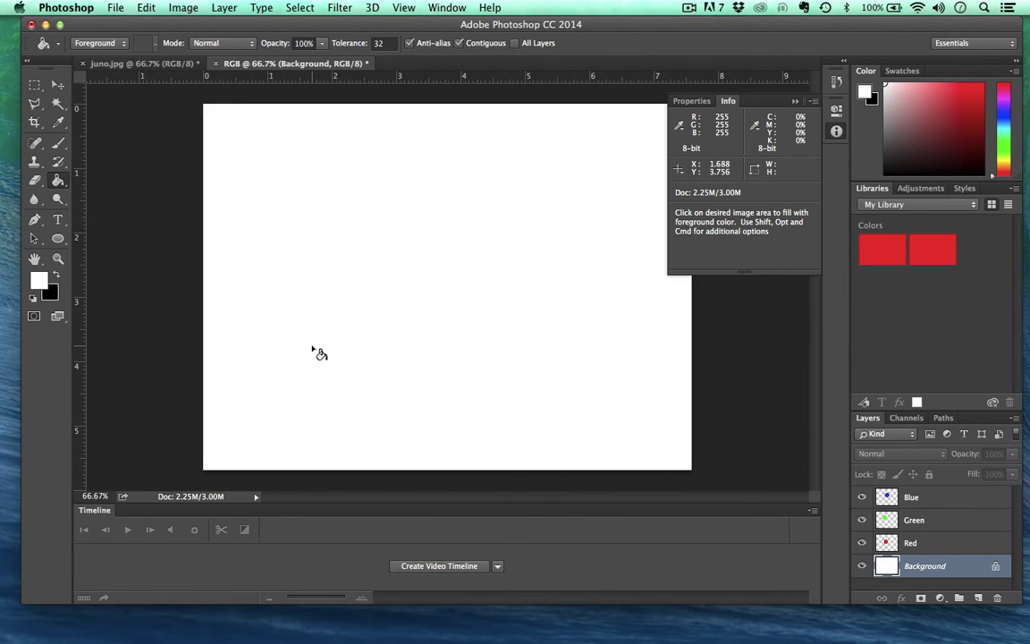
{"action": "left_click", "coordinate": [57, 84]}
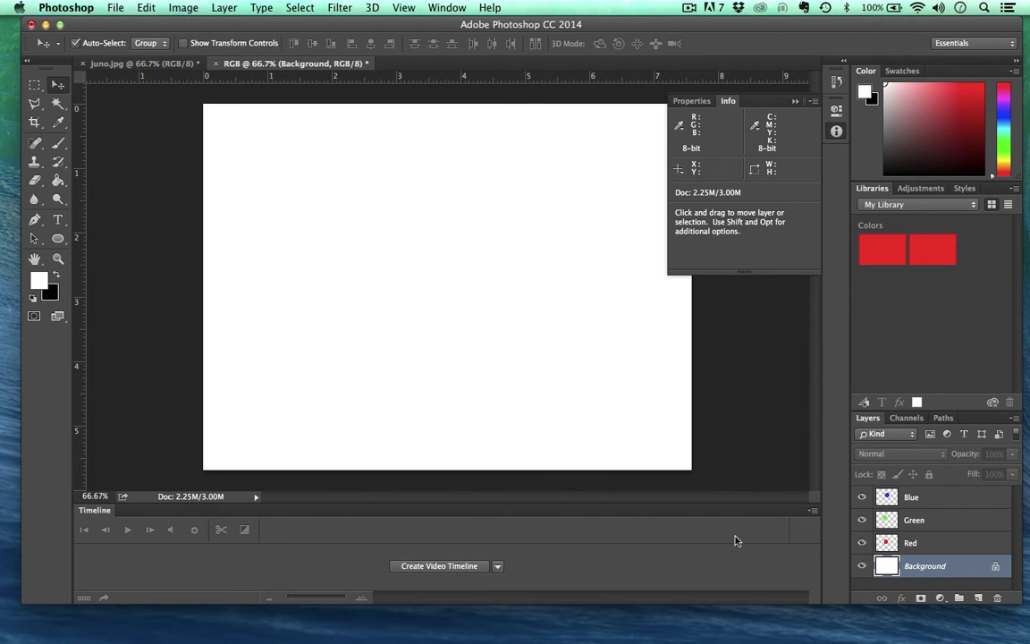
{"action": "left_click", "coordinate": [861, 568]}
{"action": "left_click", "coordinate": [861, 568]}
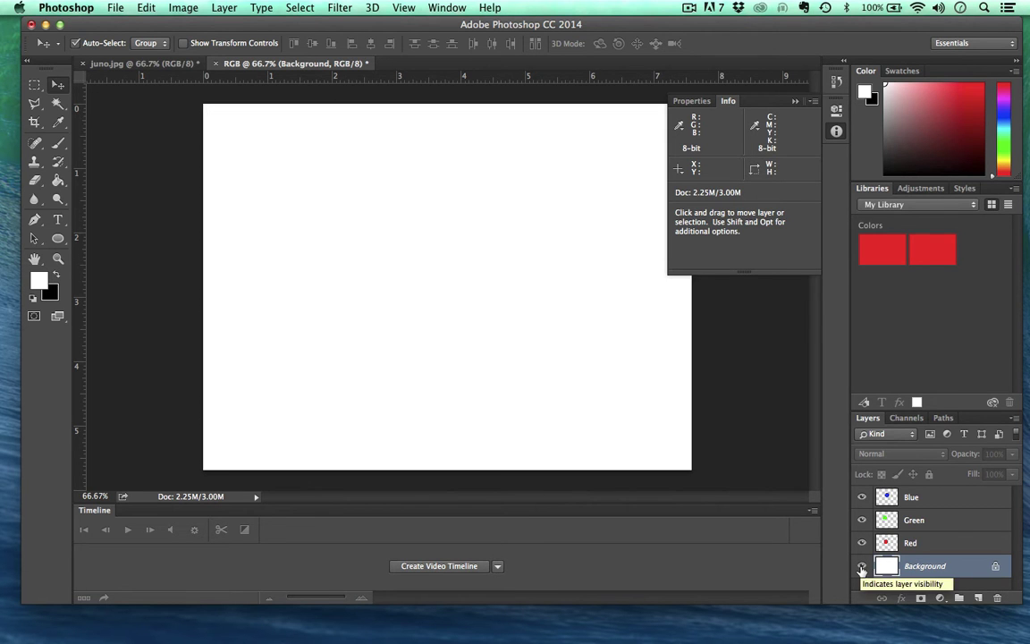
{"action": "left_click", "coordinate": [861, 568]}
{"action": "left_click", "coordinate": [861, 567]}
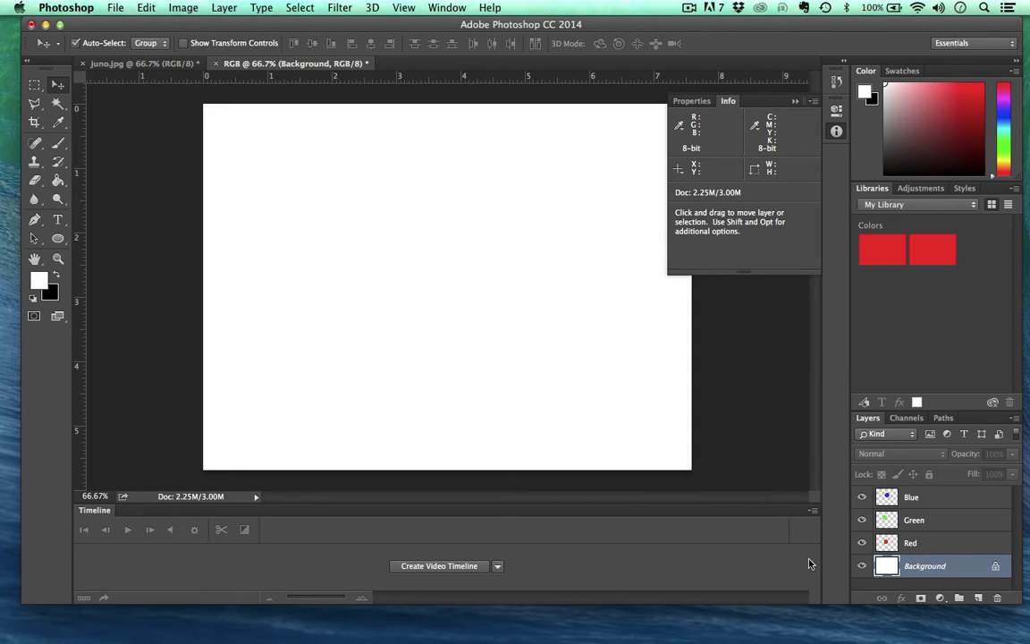
{"action": "left_click", "coordinate": [862, 565]}
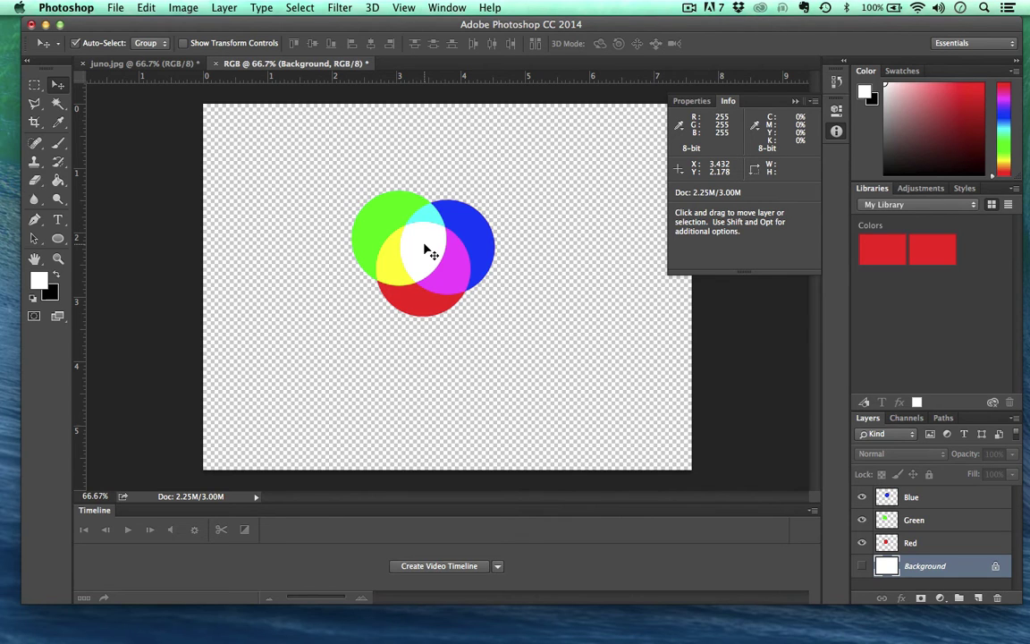
{"action": "left_click", "coordinate": [861, 566]}
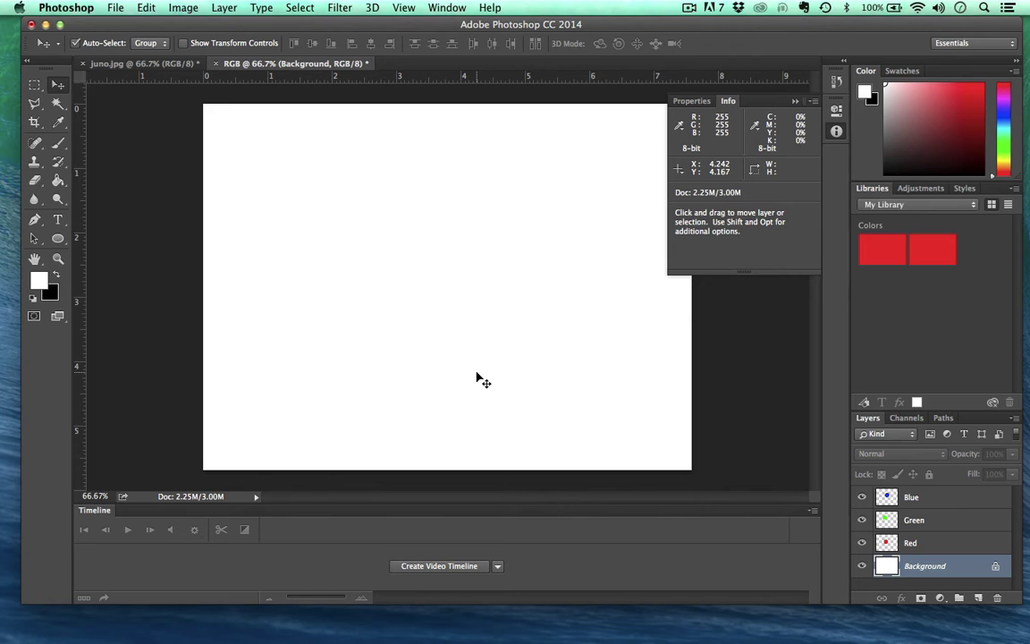
Paint-bucket the Background layer black so the overlapping RGB circles reappear
{"action": "left_click", "coordinate": [57, 179]}
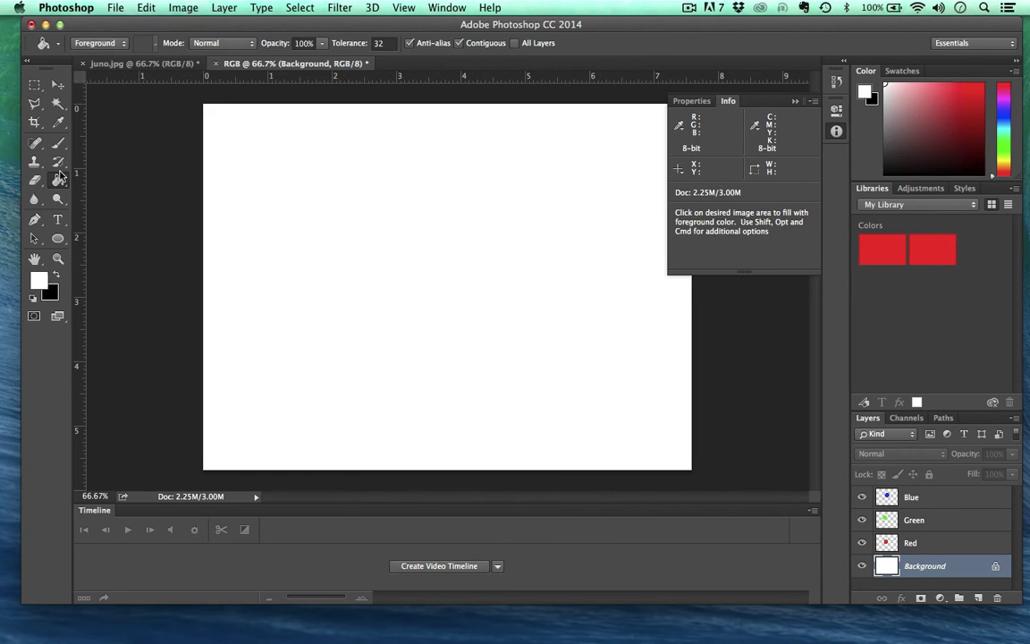
{"action": "left_click", "coordinate": [55, 276]}
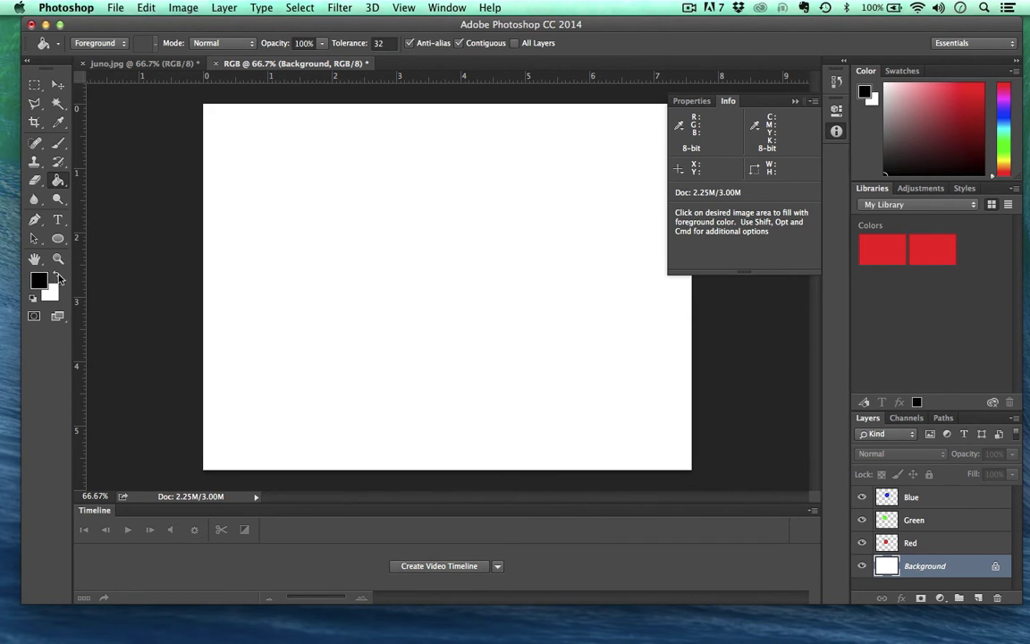
{"action": "left_click", "coordinate": [361, 261]}
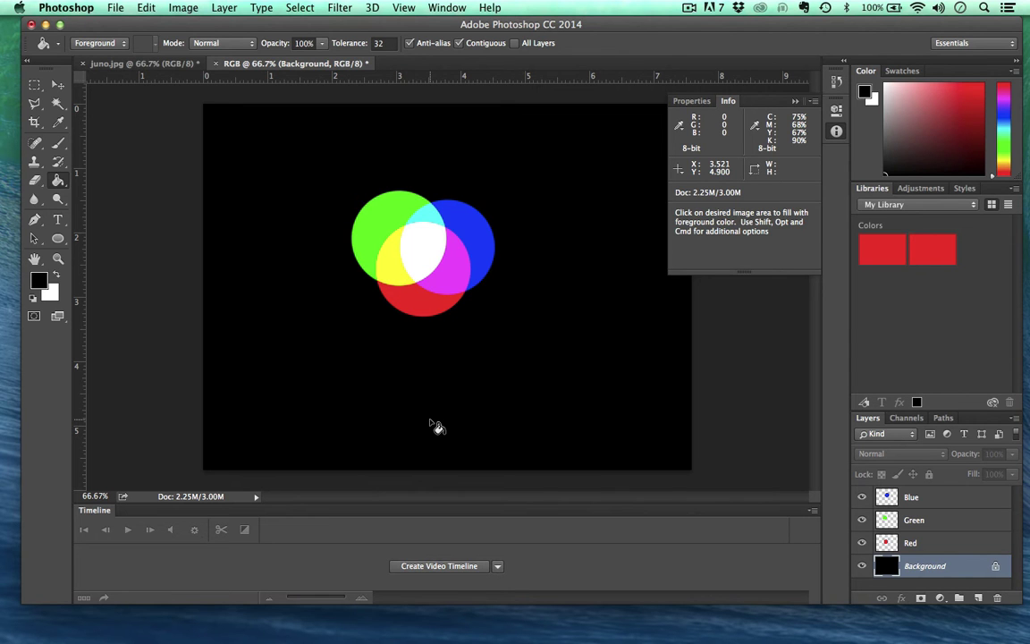
{"action": "left_click", "coordinate": [143, 63]}
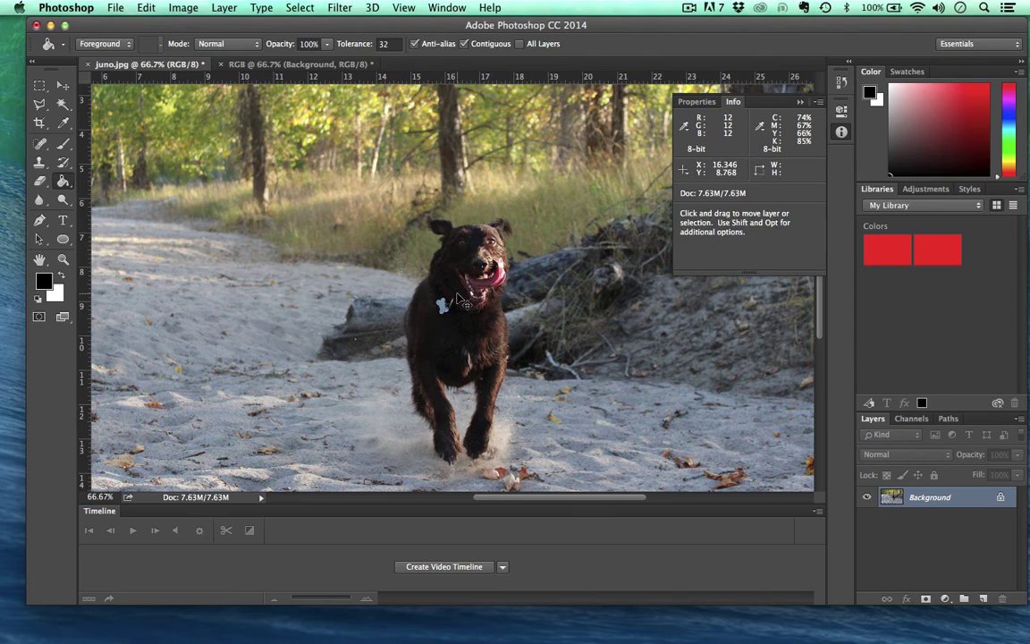
Make a new 1024×768 RGB document with 16 bit depth, named '16 bits'
{"action": "key", "text": "super+n"}
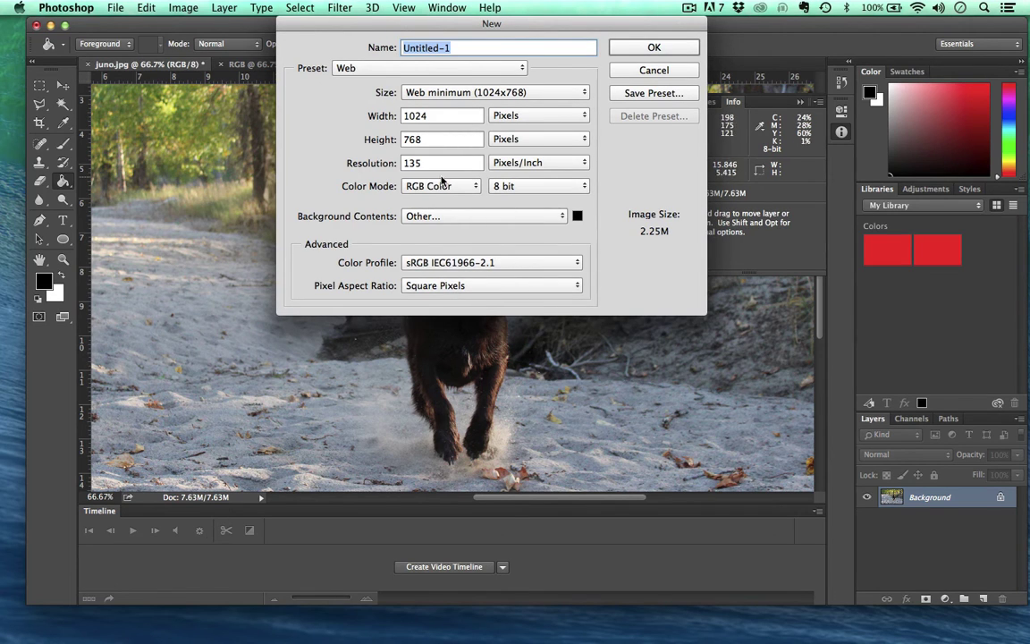
{"action": "left_click", "coordinate": [506, 186]}
{"action": "left_click", "coordinate": [507, 199]}
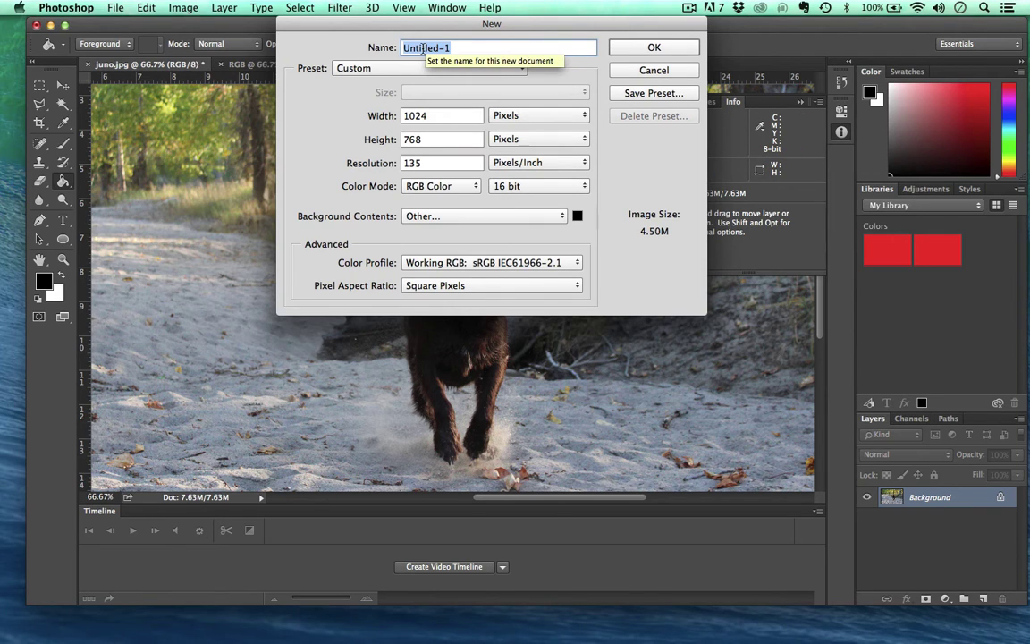
{"action": "key", "text": "BackSpace"}
{"action": "type", "text": "16"}
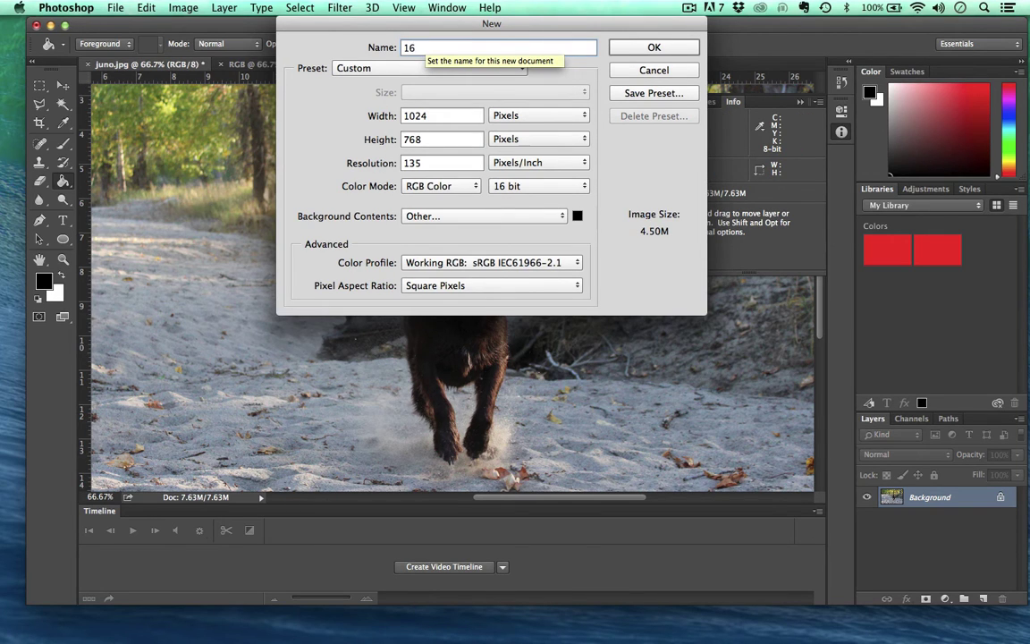
{"action": "type", "text": " bits"}
{"action": "key", "text": "Return"}
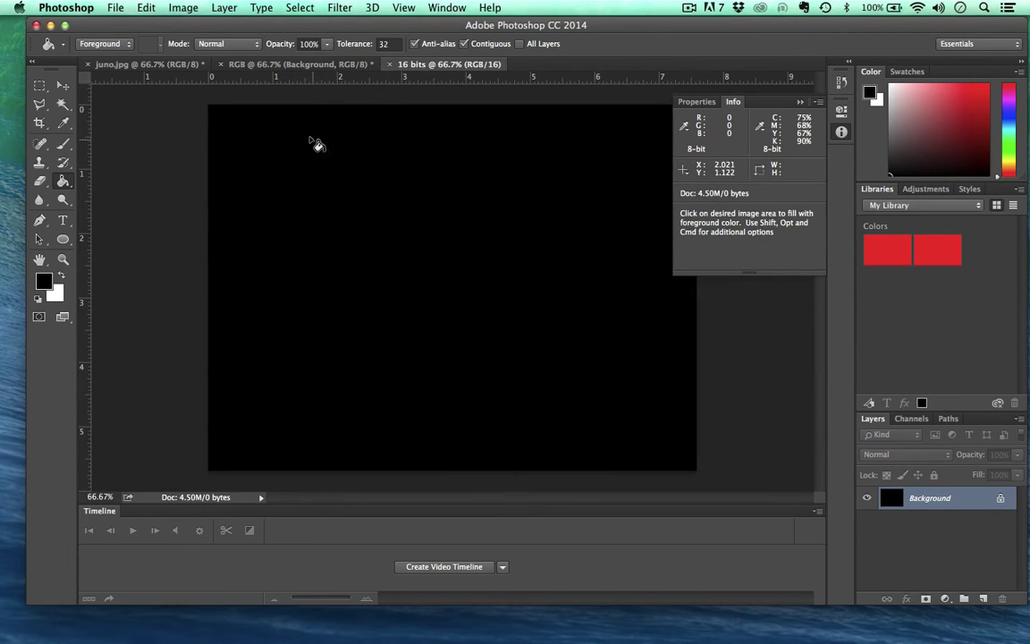
Make another 1024×768 RGB document named '8 bits' with 8 bit colour depth
{"action": "key", "text": "super+n"}
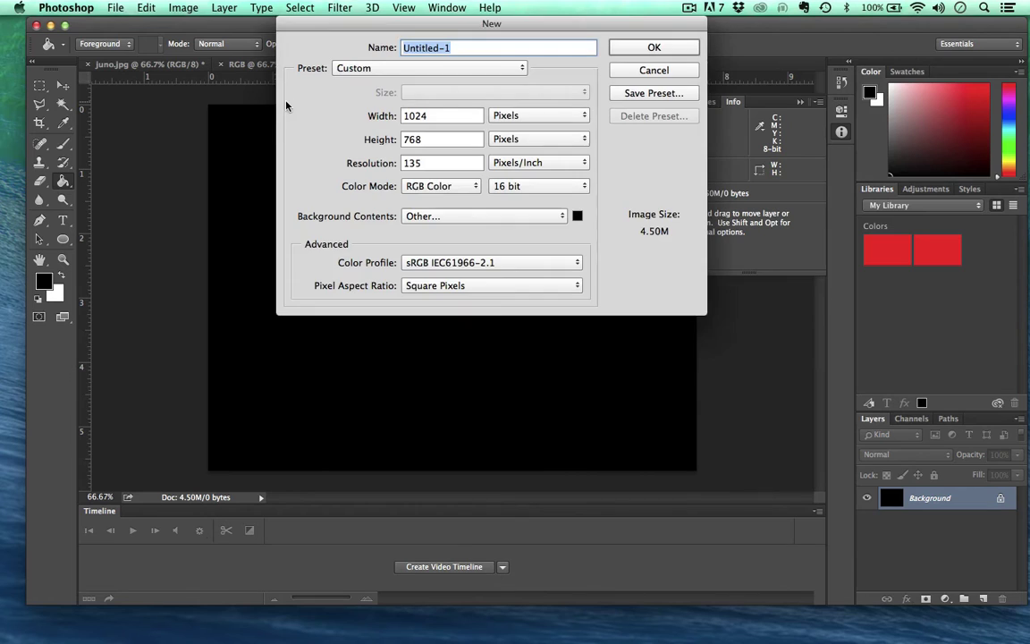
{"action": "type", "text": "8 bitd"}
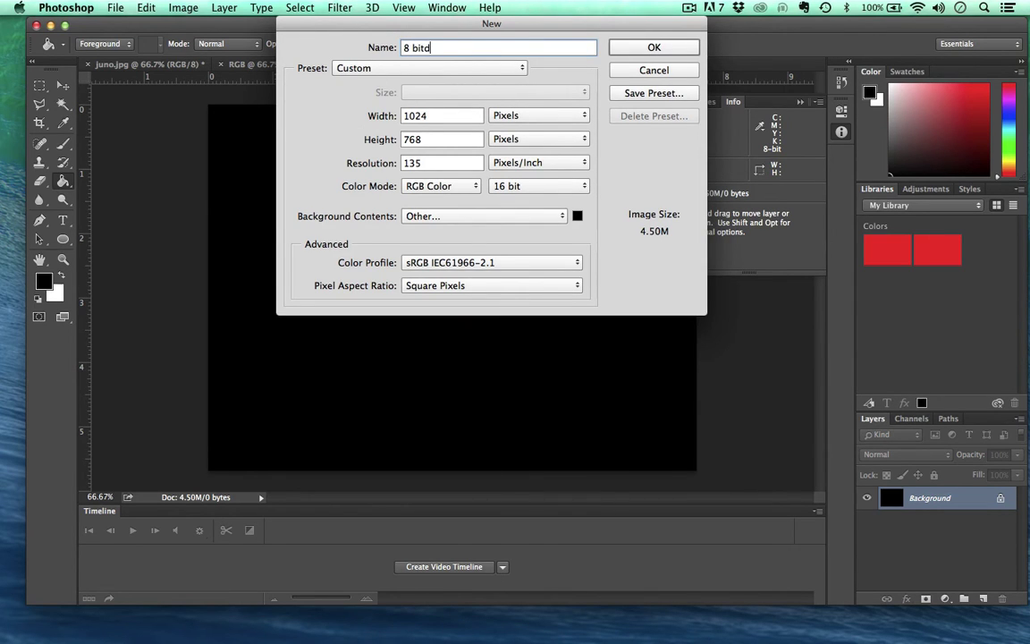
{"action": "key", "text": "BackSpace"}
{"action": "type", "text": "s"}
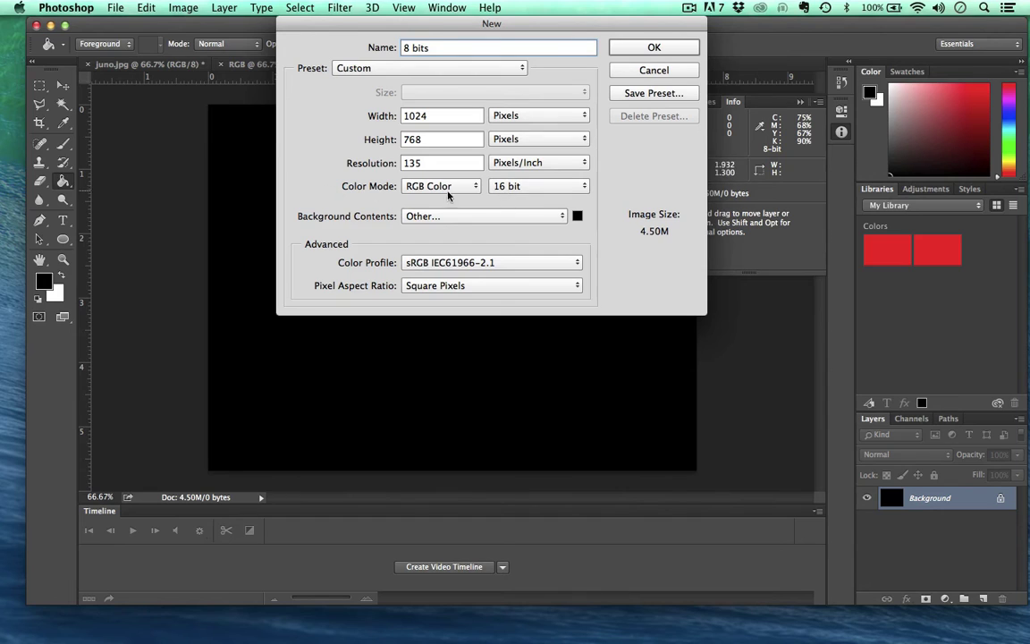
{"action": "left_click", "coordinate": [515, 187]}
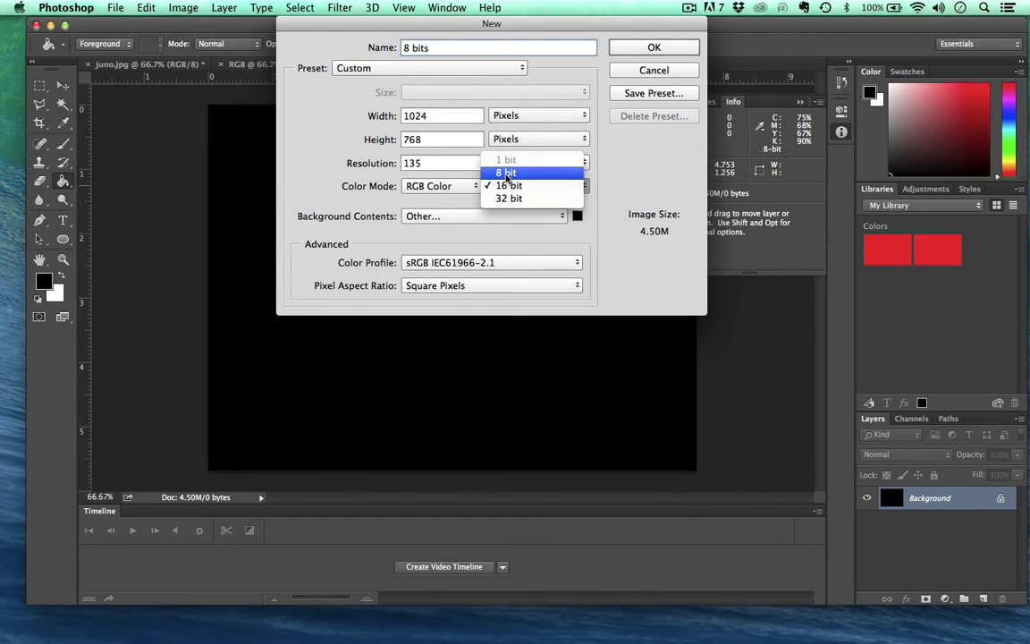
{"action": "left_click", "coordinate": [506, 173]}
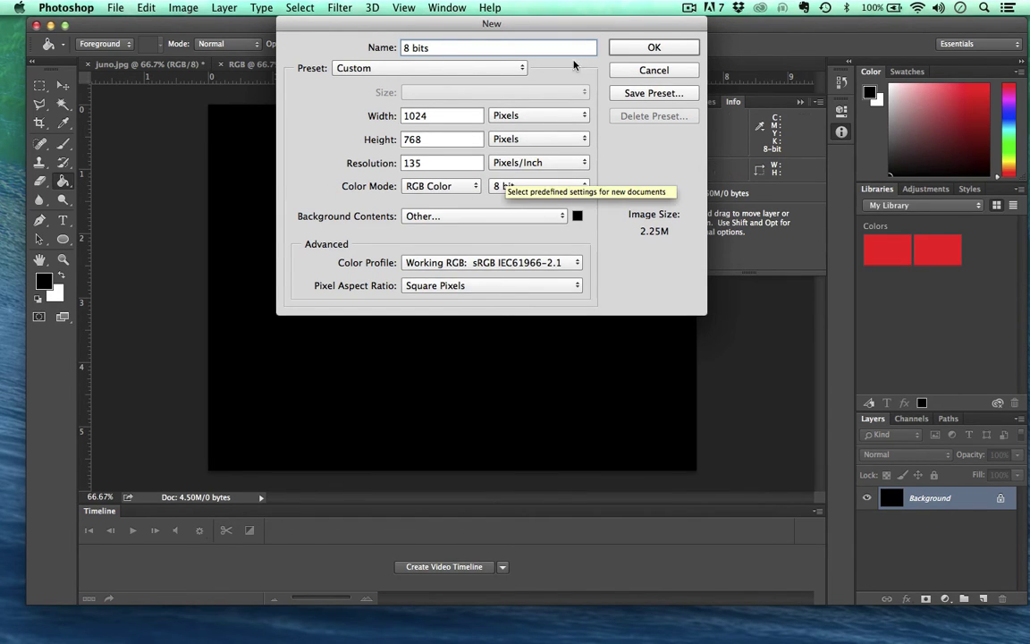
{"action": "left_click", "coordinate": [641, 47]}
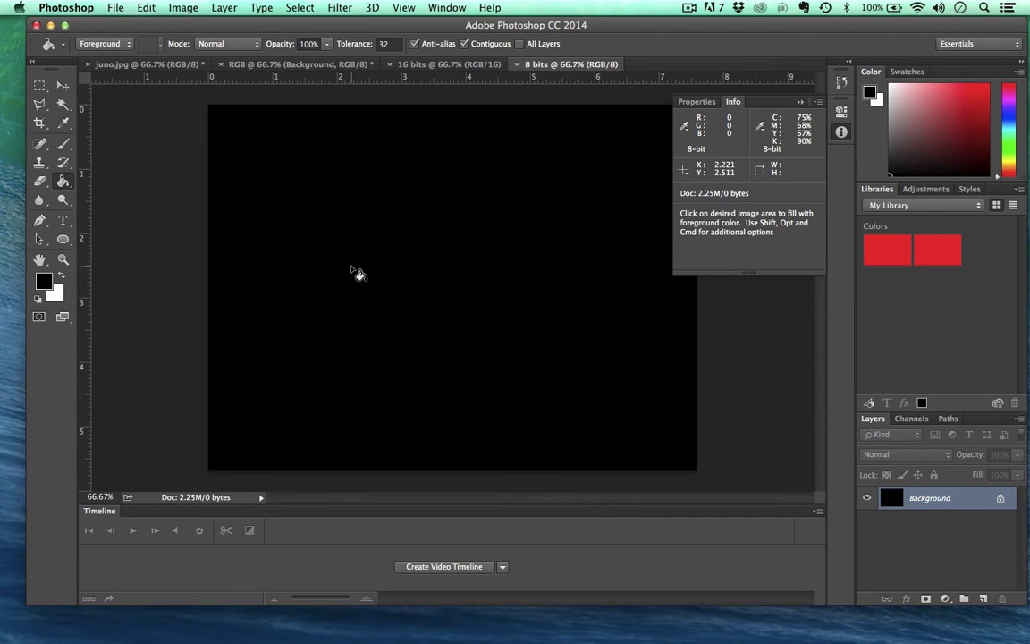
Switch to the Gradient tool, load the Red, Purple, Blue preset and remove its intermediate stops
{"action": "left_click", "coordinate": [62, 181]}
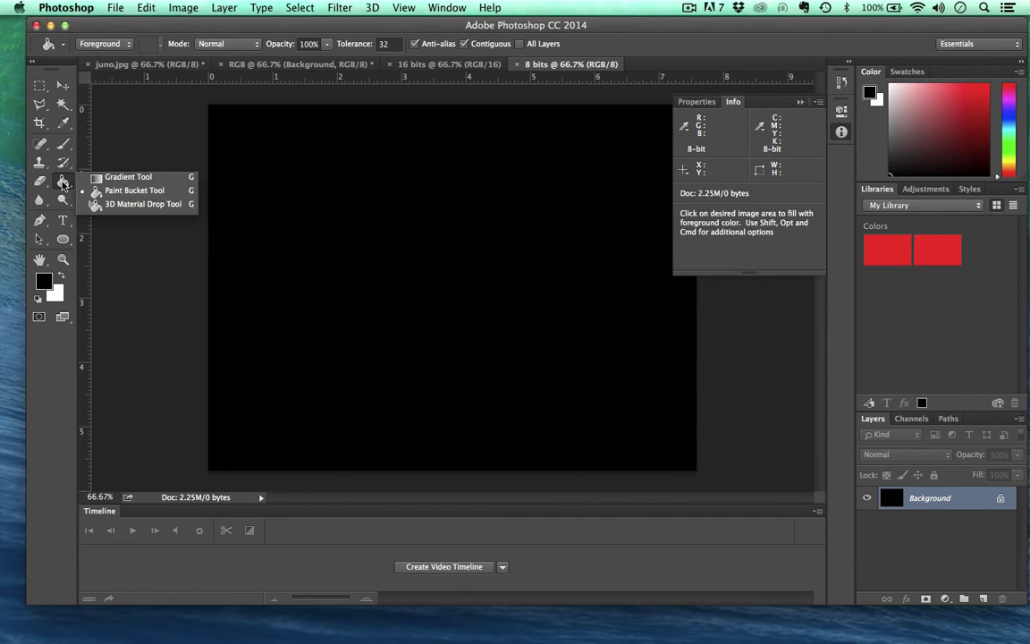
{"action": "left_click", "coordinate": [128, 176]}
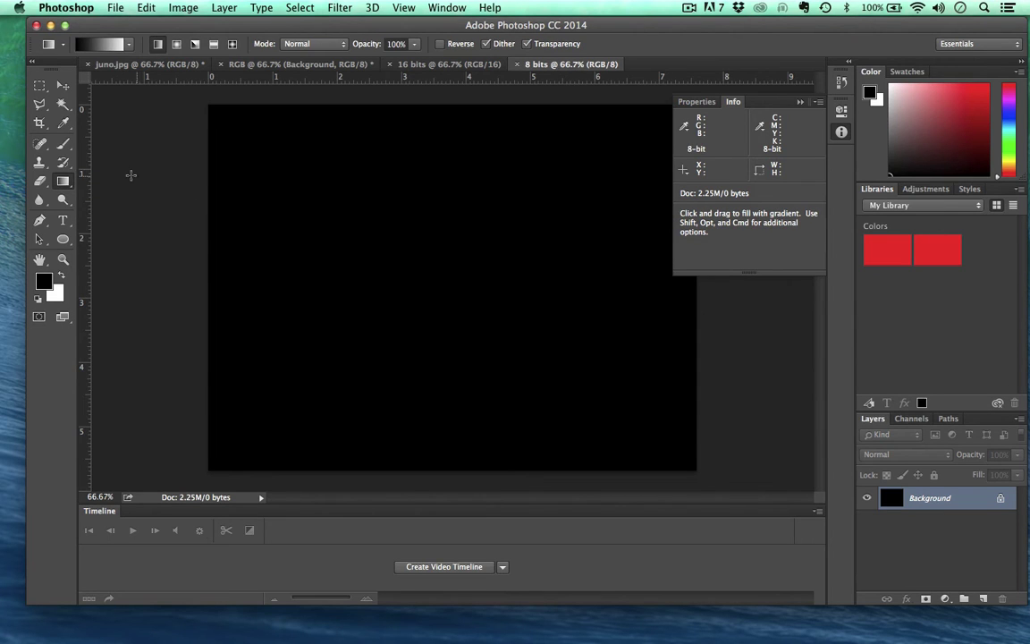
{"action": "left_click", "coordinate": [91, 43]}
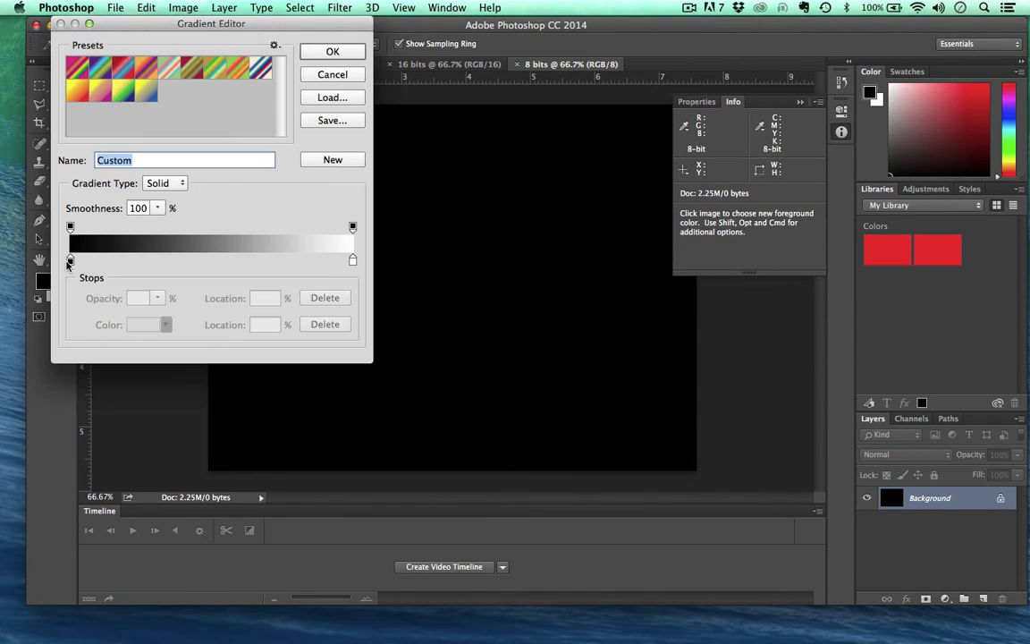
{"action": "mouse_move", "coordinate": [69, 260]}
{"action": "left_mouse_down"}
{"action": "mouse_move", "coordinate": [165, 260]}
{"action": "mouse_move", "coordinate": [55, 251]}
{"action": "mouse_move", "coordinate": [70, 260]}
{"action": "left_mouse_up"}
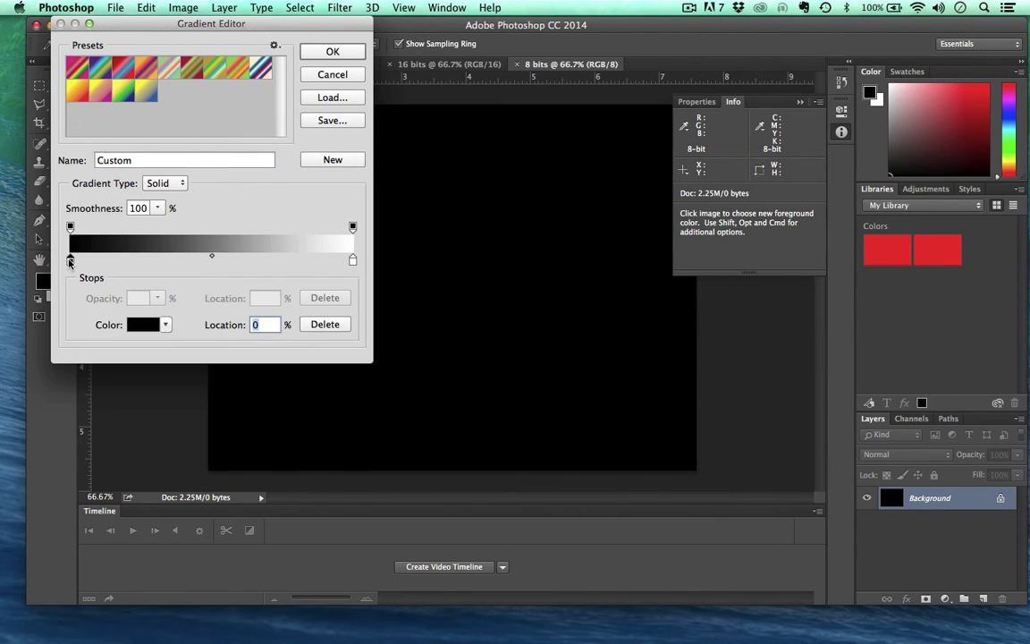
{"action": "left_click", "coordinate": [353, 260]}
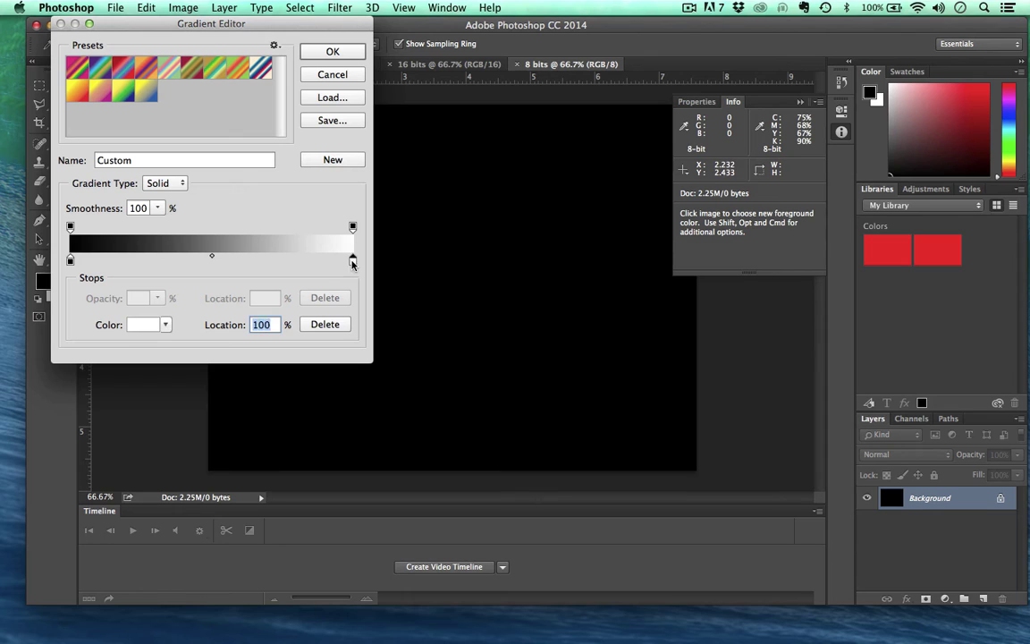
{"action": "left_click", "coordinate": [130, 92]}
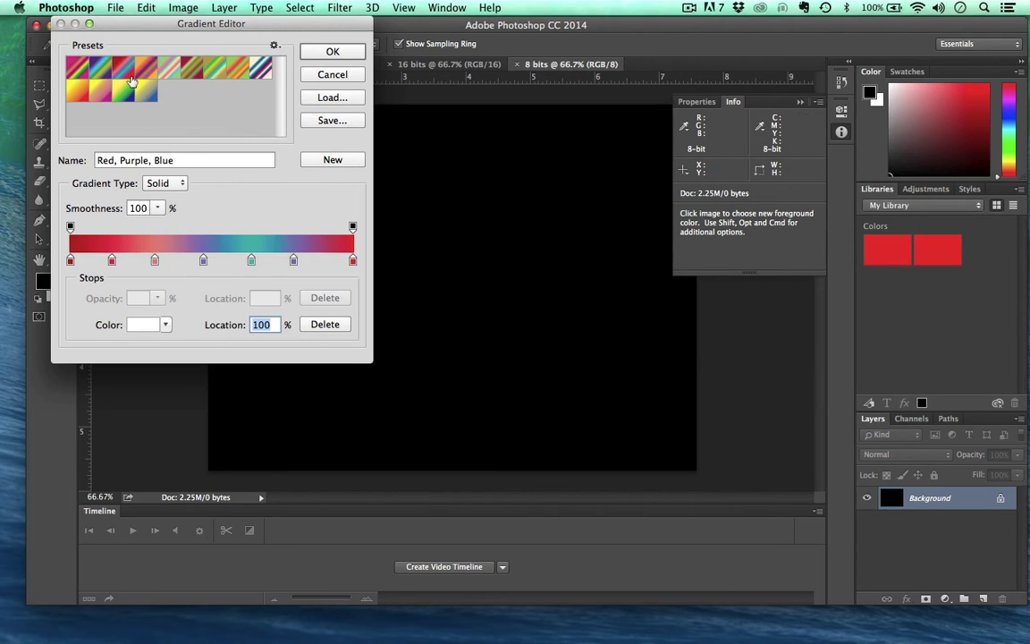
{"action": "left_click_drag", "start_coordinate": [293, 261], "coordinate": [252, 285]}
{"action": "left_click_drag", "start_coordinate": [203, 260], "coordinate": [207, 295]}
{"action": "left_click_drag", "start_coordinate": [153, 261], "coordinate": [152, 297]}
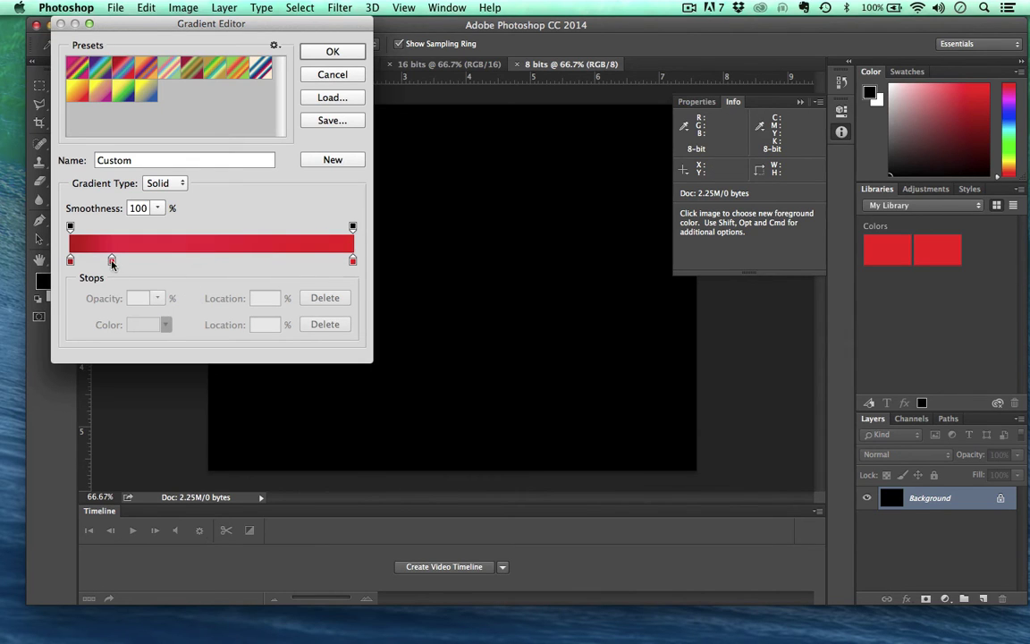
{"action": "left_click_drag", "start_coordinate": [111, 261], "coordinate": [112, 300]}
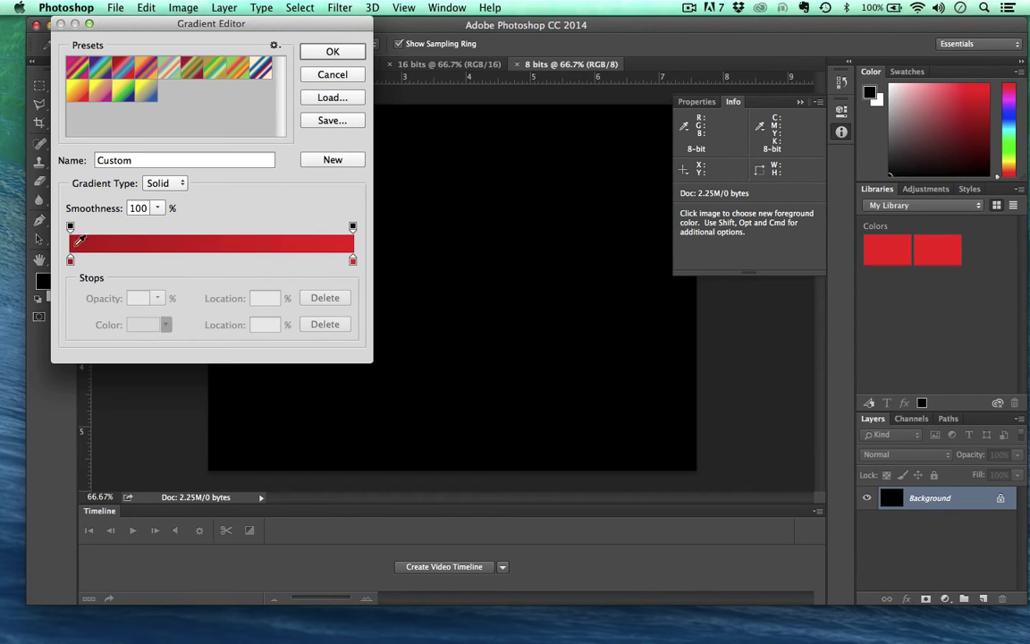
Set the left stop to black (000000) and the right stop to white (ffffff), then accept
{"action": "left_click", "coordinate": [69, 260]}
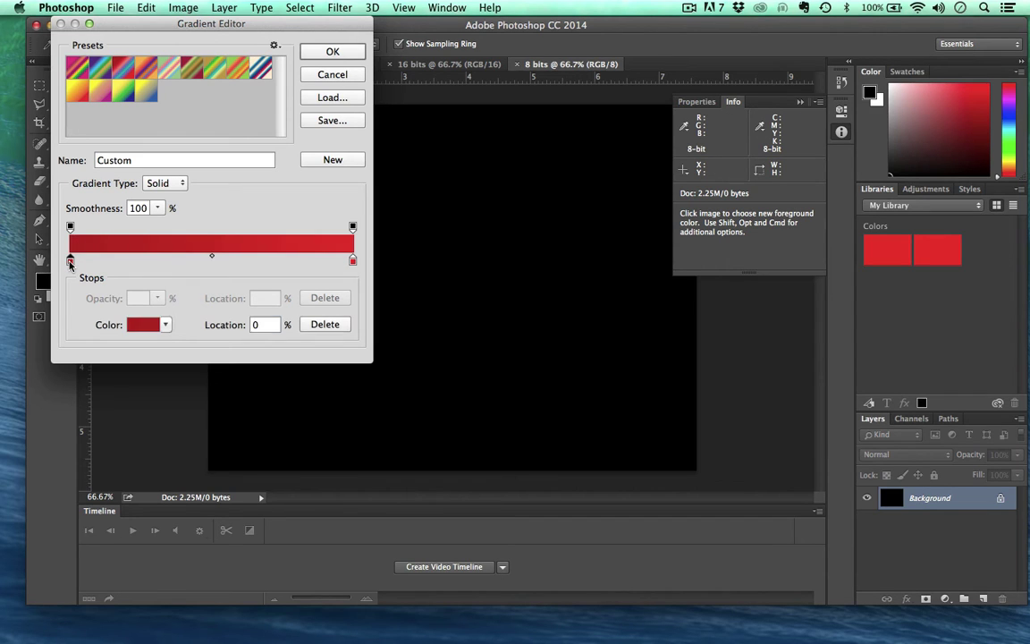
{"action": "left_click", "coordinate": [143, 327]}
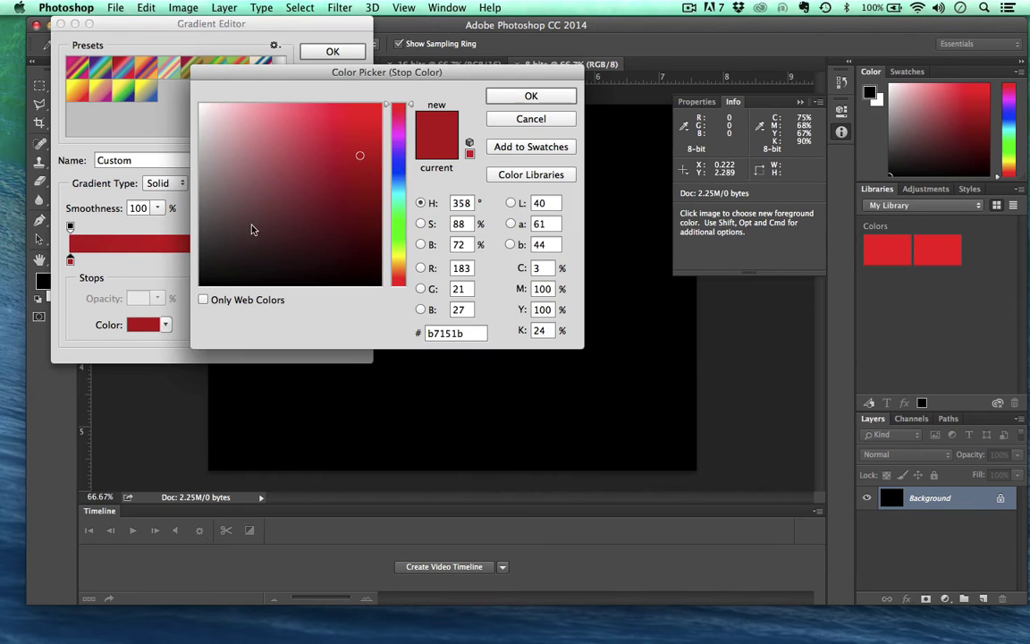
{"action": "left_click", "coordinate": [356, 157]}
{"action": "left_click_drag", "start_coordinate": [356, 157], "coordinate": [143, 373]}
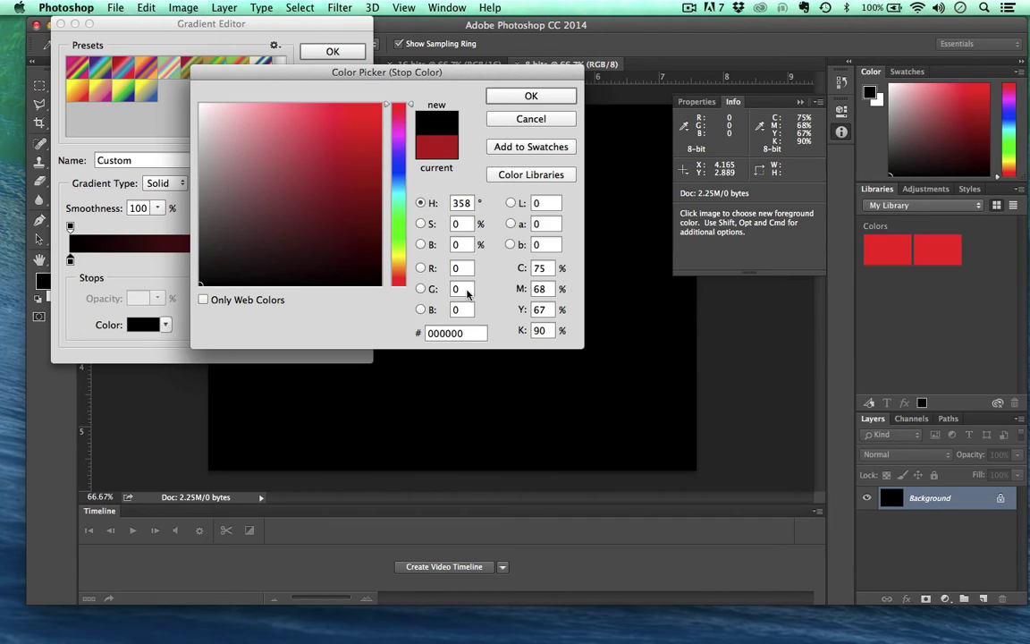
{"action": "left_click", "coordinate": [510, 104]}
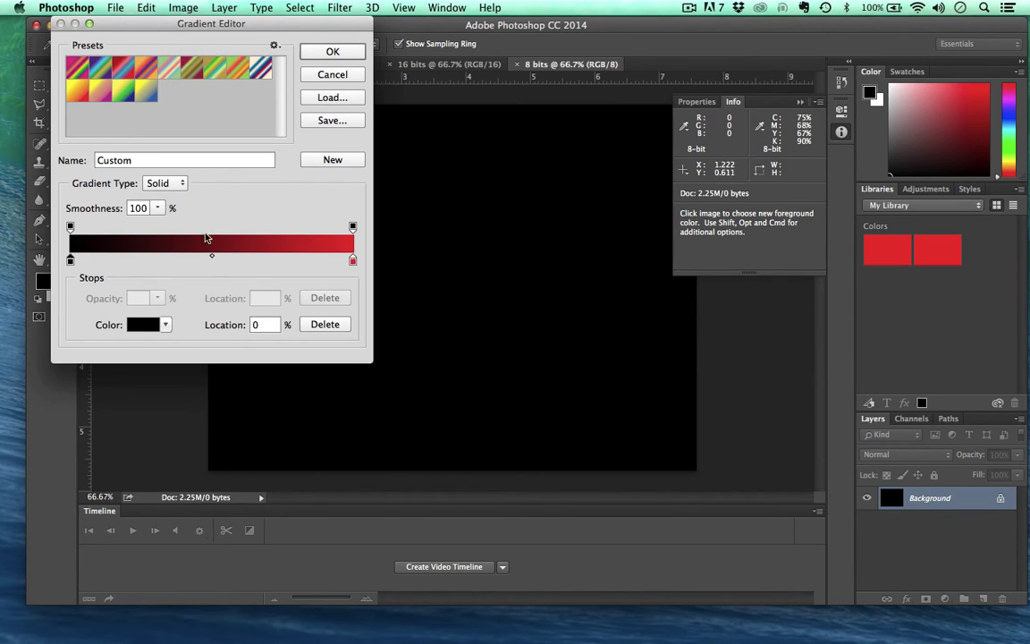
{"action": "left_click", "coordinate": [353, 259]}
{"action": "left_click", "coordinate": [145, 326]}
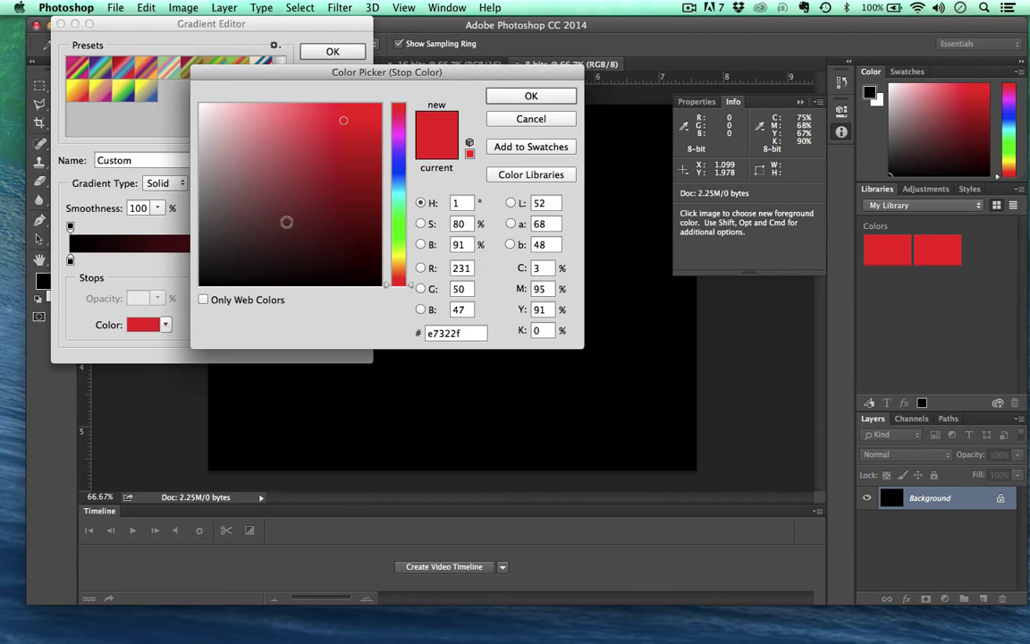
{"action": "left_click_drag", "start_coordinate": [286, 221], "coordinate": [44, 4]}
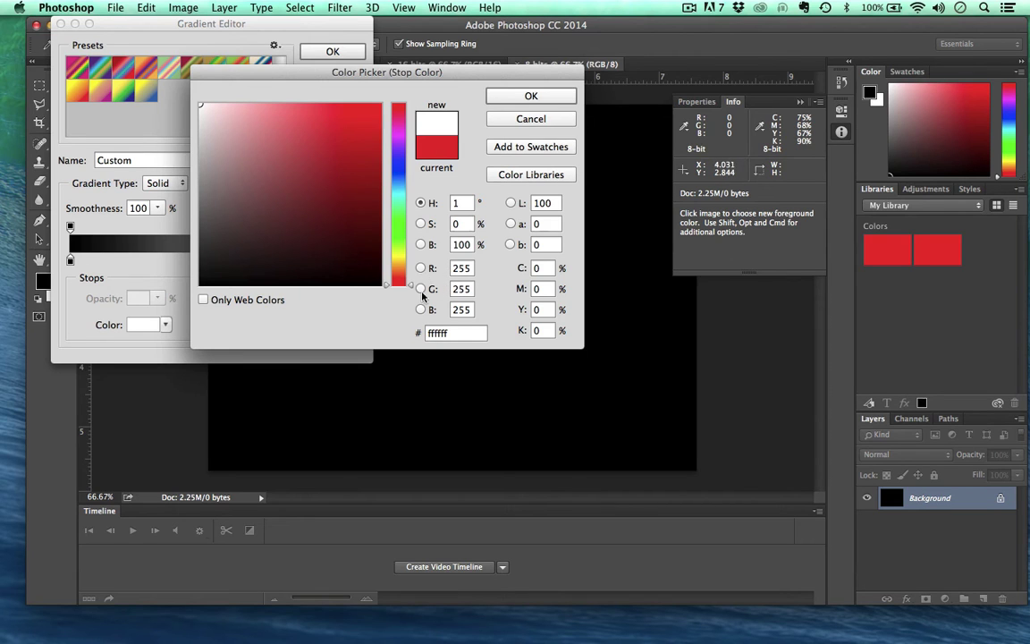
{"action": "left_click", "coordinate": [501, 97]}
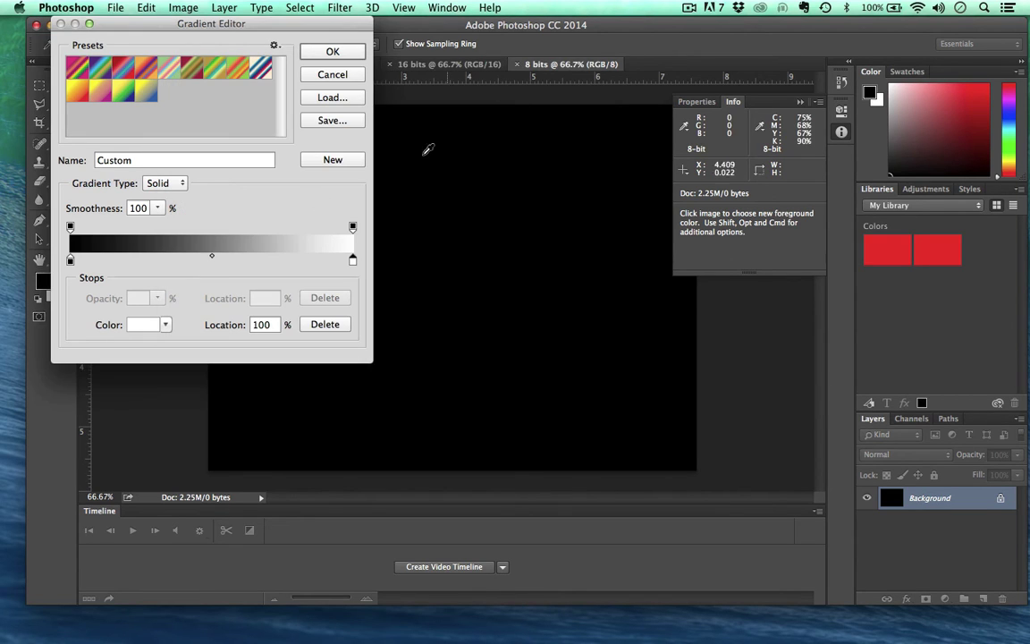
{"action": "left_click", "coordinate": [323, 53]}
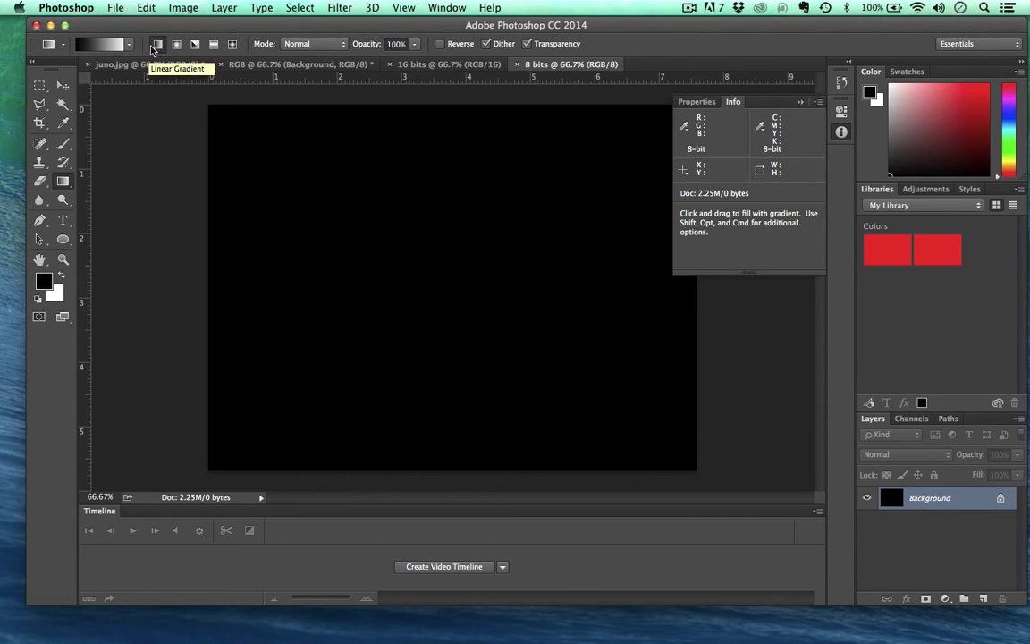
Drag a left-to-right black-to-white gradient across both the 8 bits and 16 bits canvases
{"action": "left_click_drag", "start_coordinate": [207, 262], "coordinate": [735, 262]}
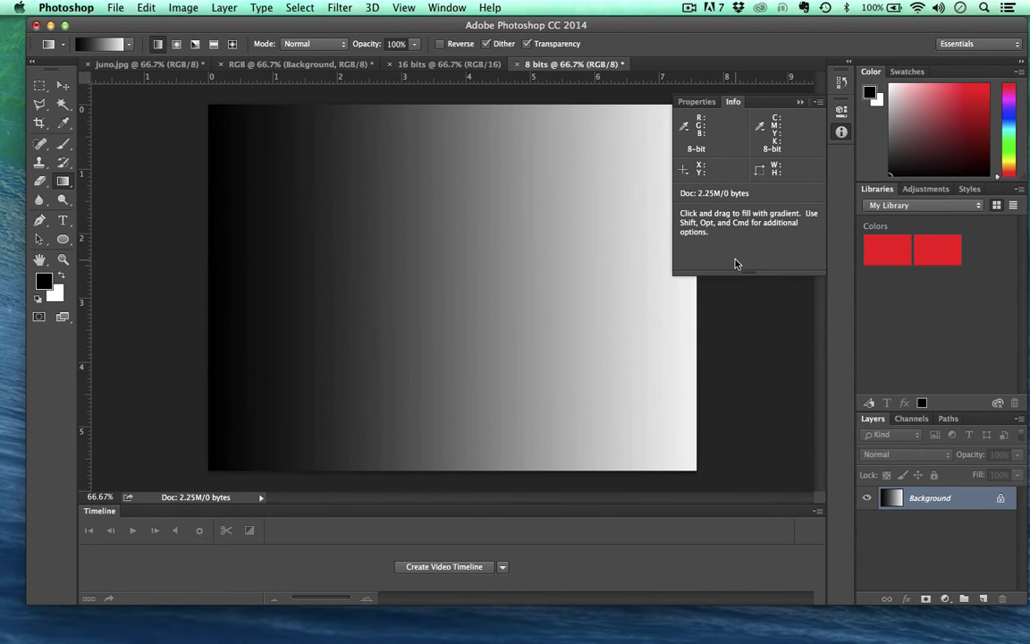
{"action": "left_click", "coordinate": [430, 69]}
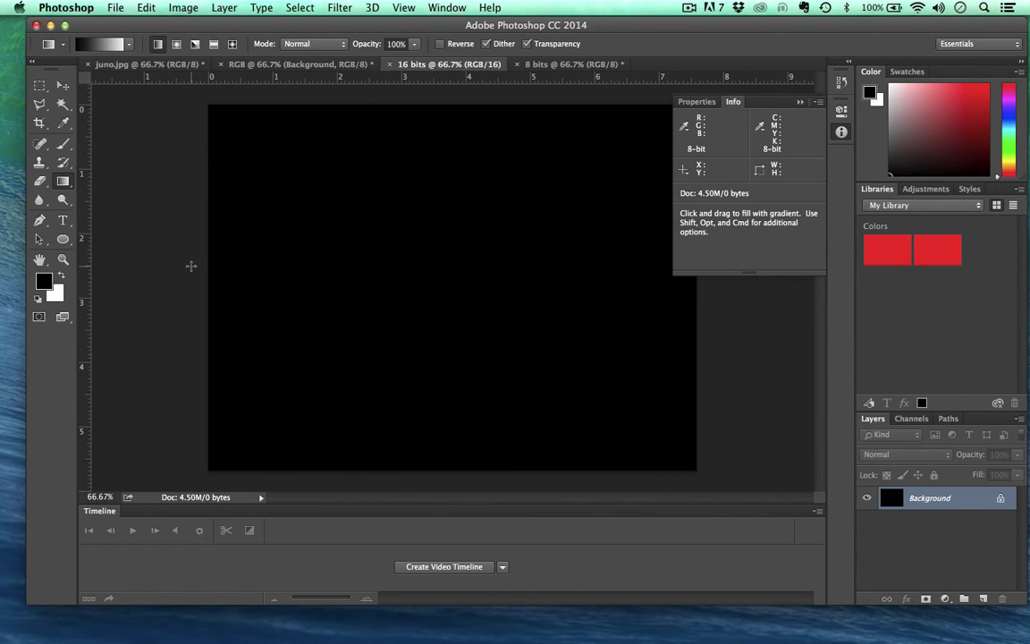
{"action": "left_click_drag", "start_coordinate": [190, 266], "coordinate": [760, 273]}
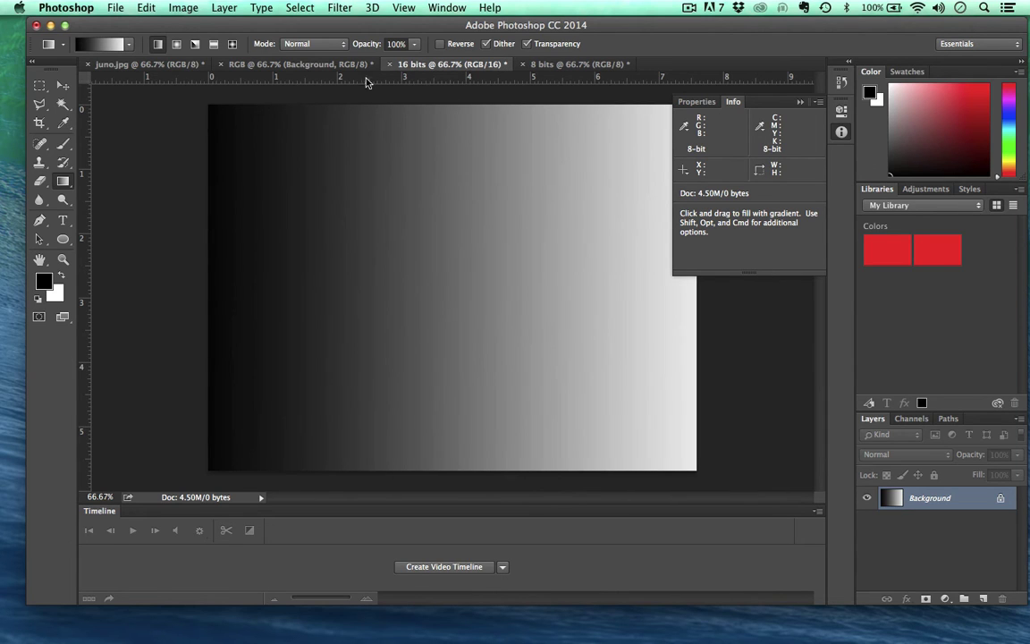
Flip repeatedly between the 8 bits and 16 bits documents to compare the gradients, ending on 16 bits
{"action": "left_click", "coordinate": [564, 64]}
{"action": "left_click", "coordinate": [478, 66]}
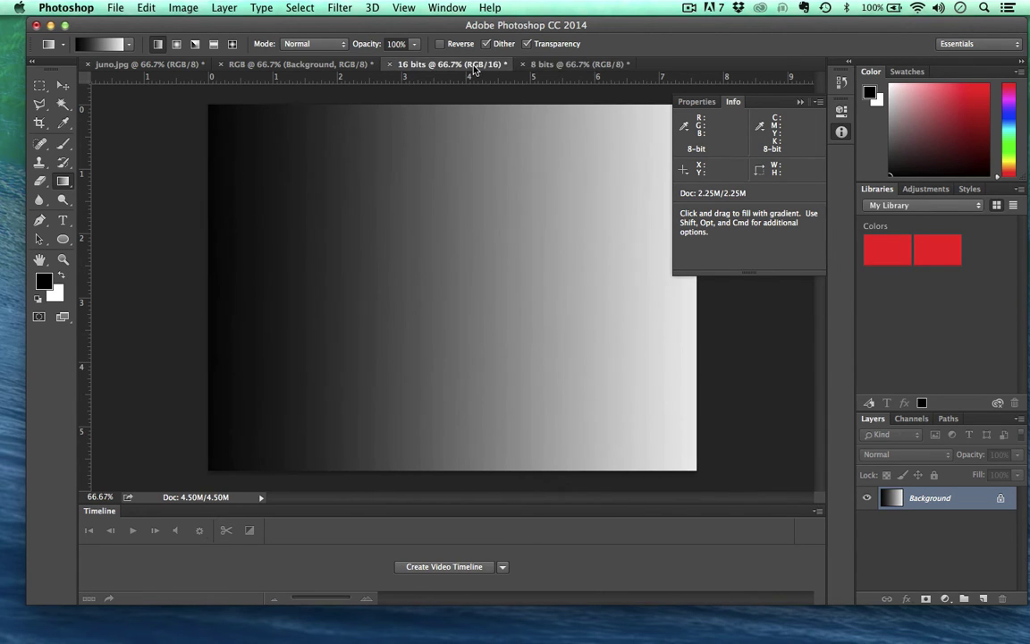
{"action": "left_click", "coordinate": [572, 66]}
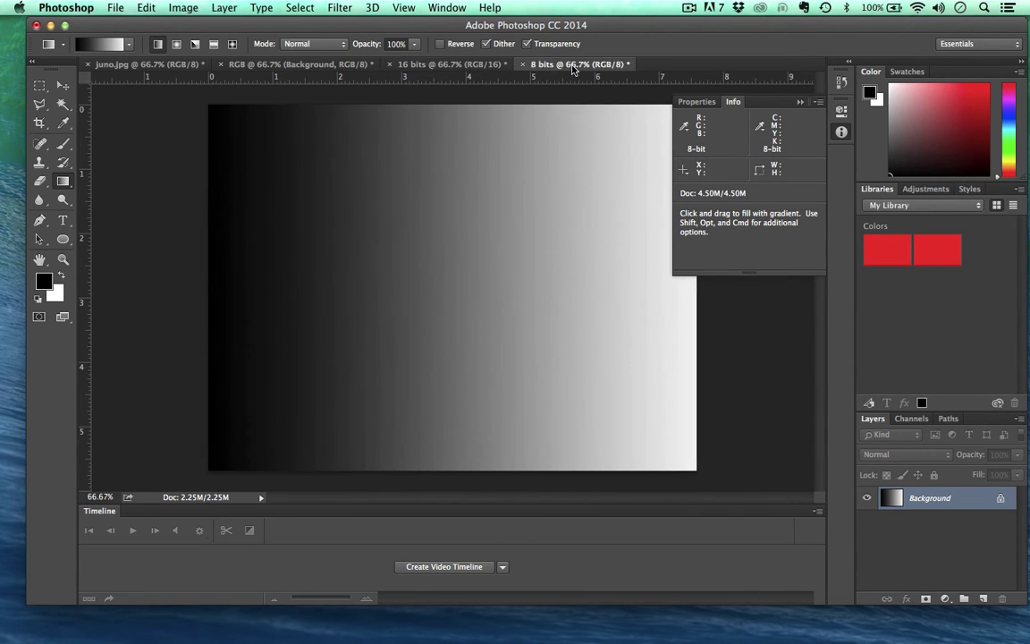
{"action": "left_click", "coordinate": [483, 65]}
{"action": "key", "text": "ctrl+Tab"}
{"action": "left_click", "coordinate": [492, 65]}
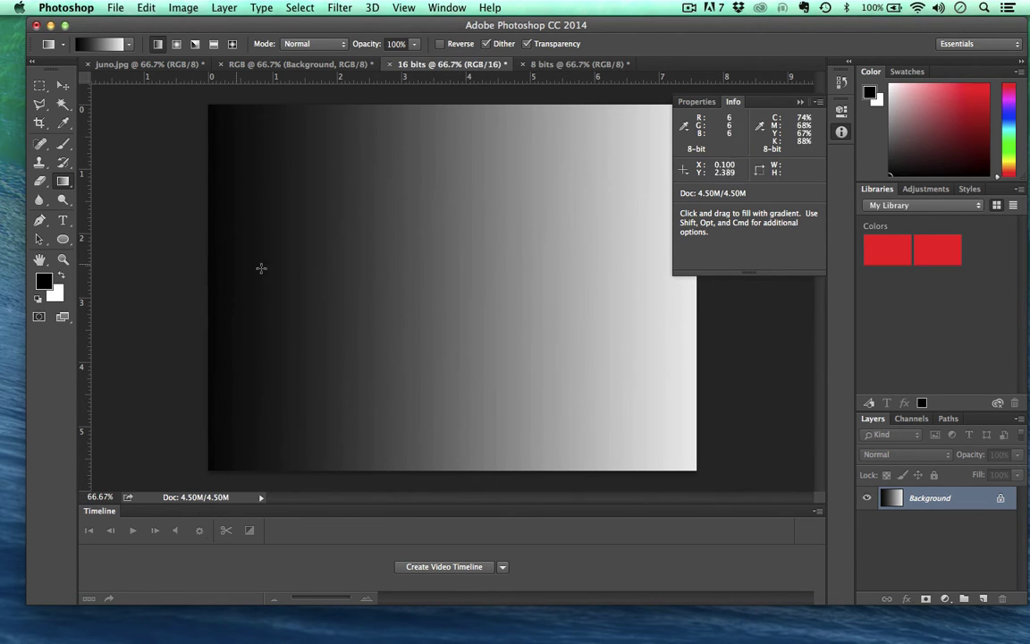
{"action": "left_click", "coordinate": [565, 62]}
{"action": "left_click", "coordinate": [466, 70]}
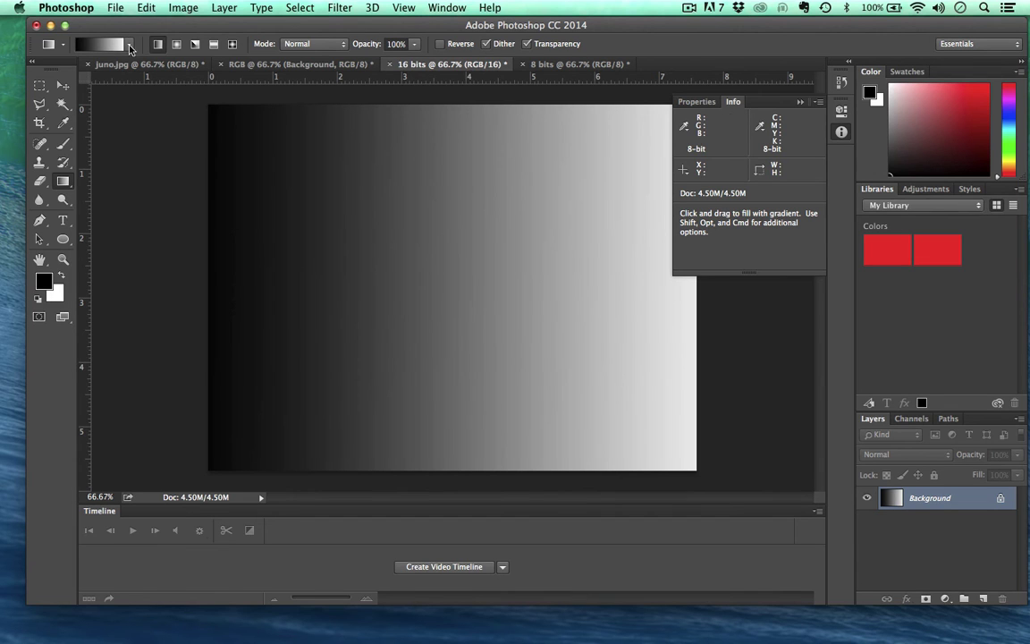
Check Image > Mode on both documents, confirming 16 Bits/Channel and 8 Bits/Channel without converting
{"action": "left_click", "coordinate": [182, 8]}
{"action": "mouse_move", "coordinate": [188, 27]}
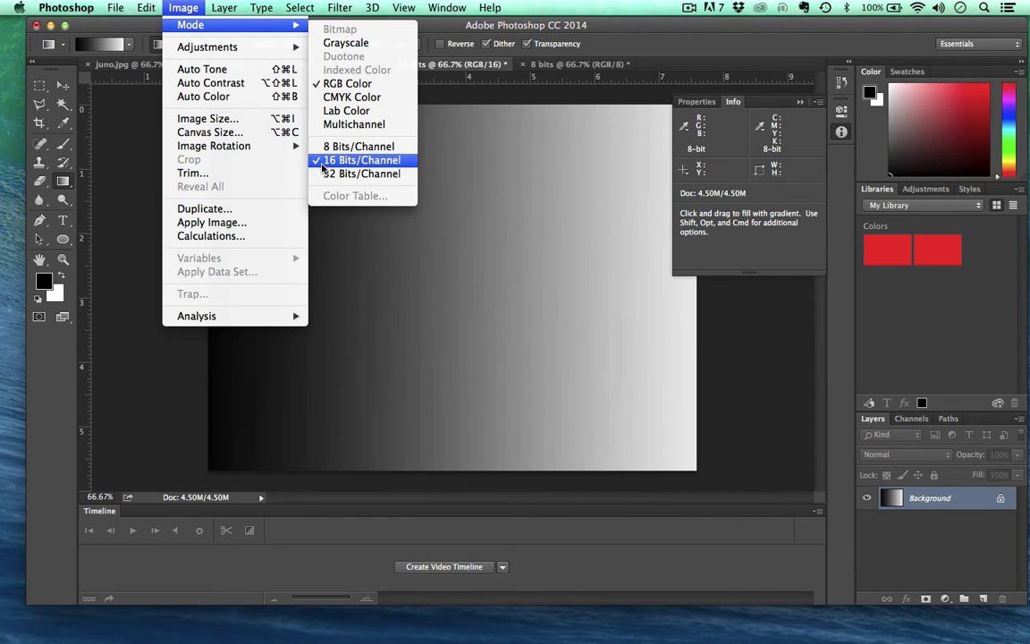
{"action": "left_click", "coordinate": [581, 64]}
{"action": "left_click", "coordinate": [581, 64]}
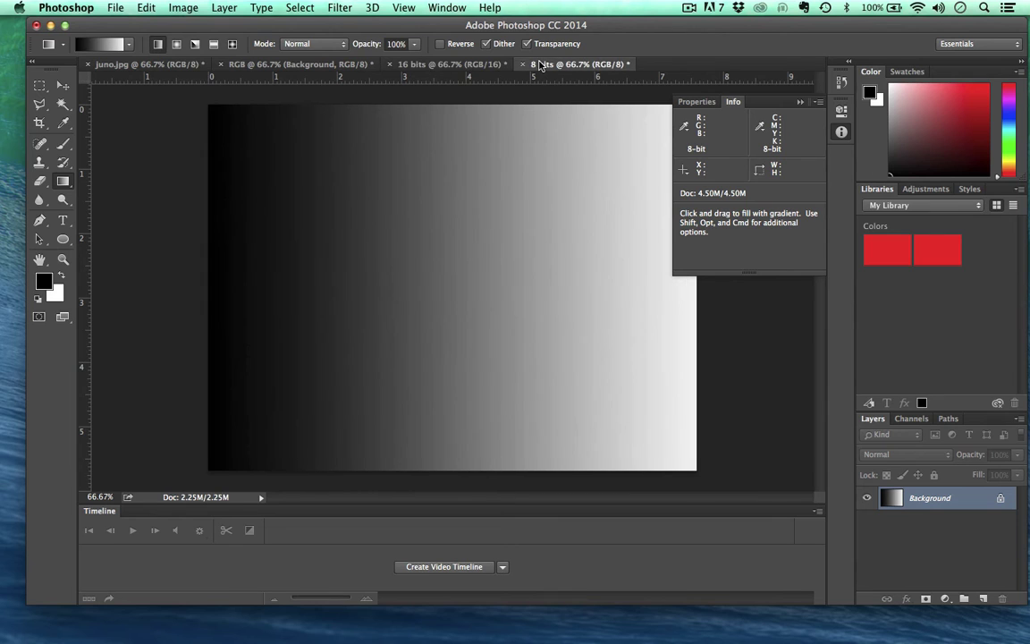
{"action": "left_click", "coordinate": [182, 8]}
{"action": "mouse_move", "coordinate": [205, 25]}
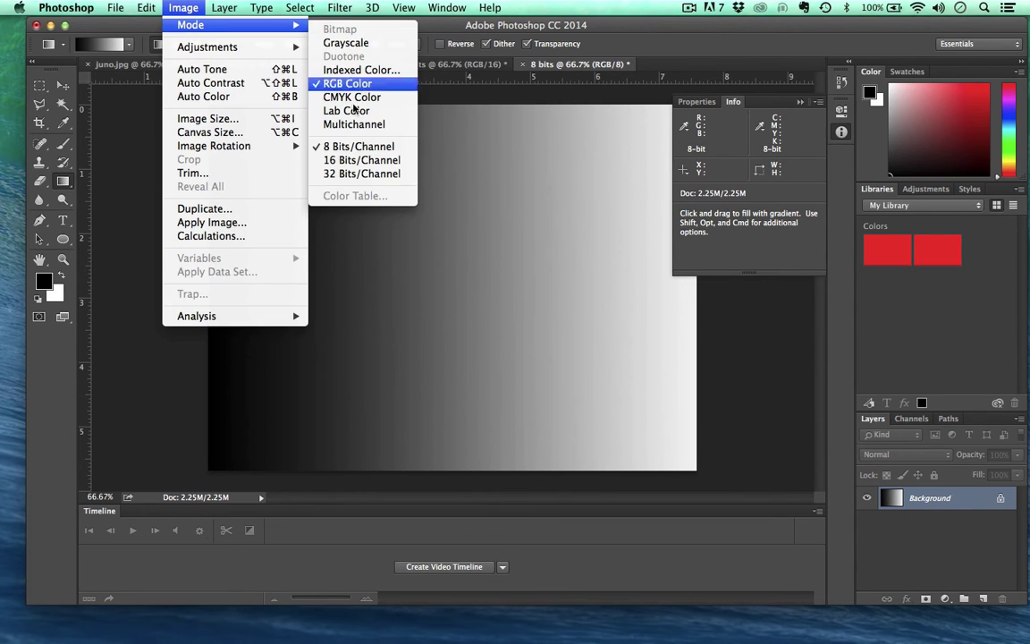
{"action": "left_click", "coordinate": [456, 178]}
Return to the 16 bits gradient and open the Levels adjustment
{"action": "left_click", "coordinate": [456, 64]}
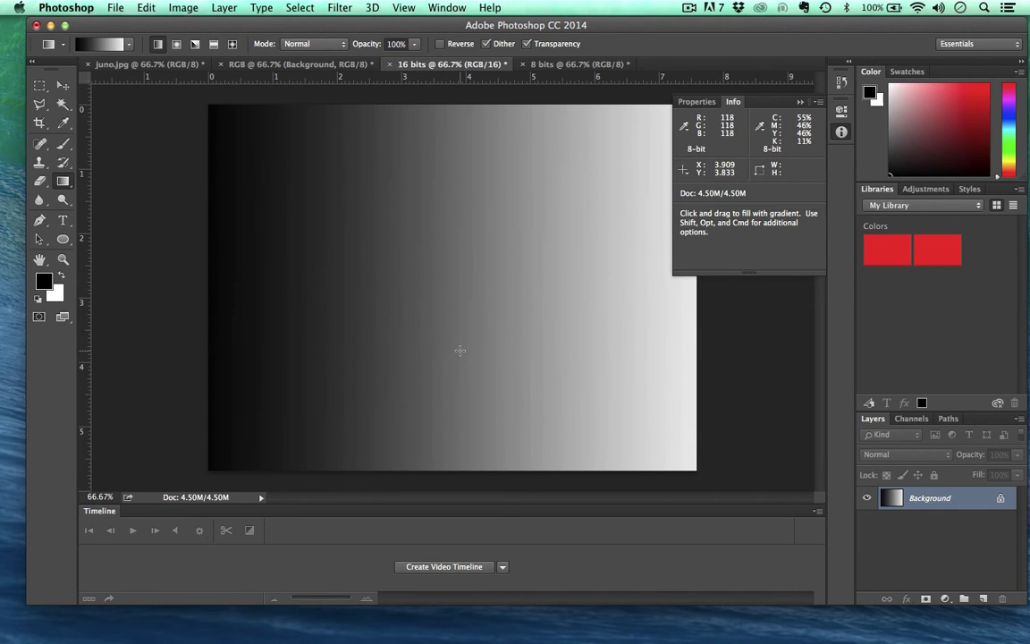
{"action": "left_click", "coordinate": [585, 64]}
{"action": "left_click", "coordinate": [407, 64]}
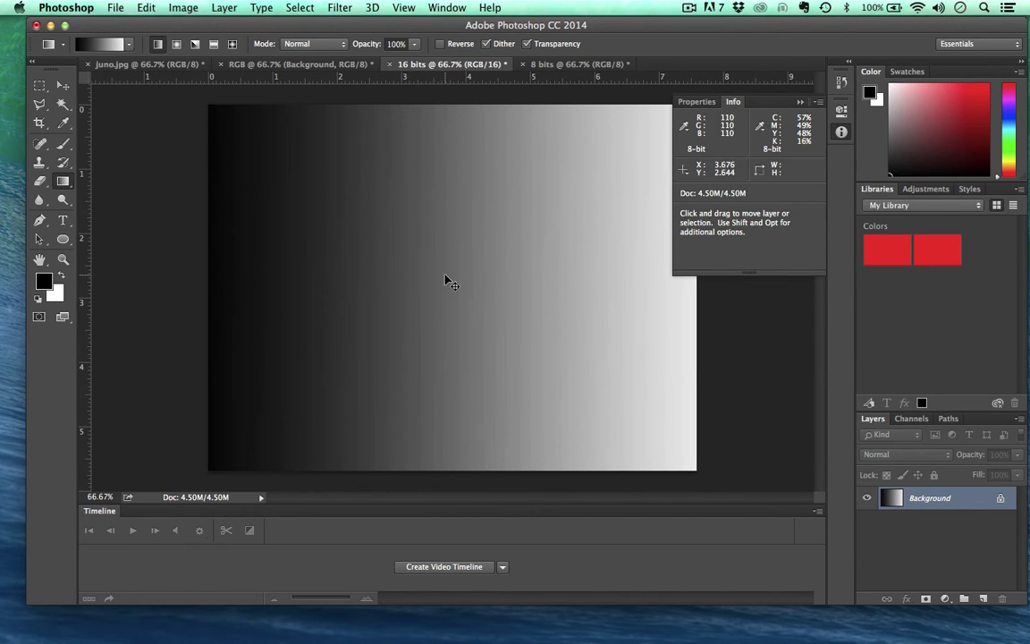
{"action": "left_click", "coordinate": [172, 7]}
{"action": "mouse_move", "coordinate": [159, 44]}
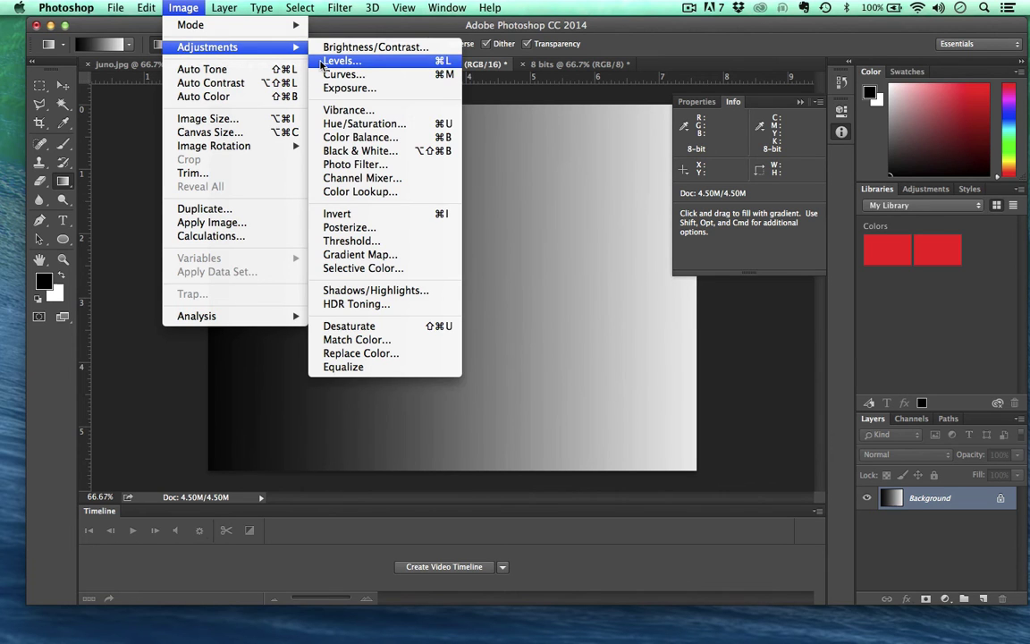
{"action": "left_click", "coordinate": [428, 61]}
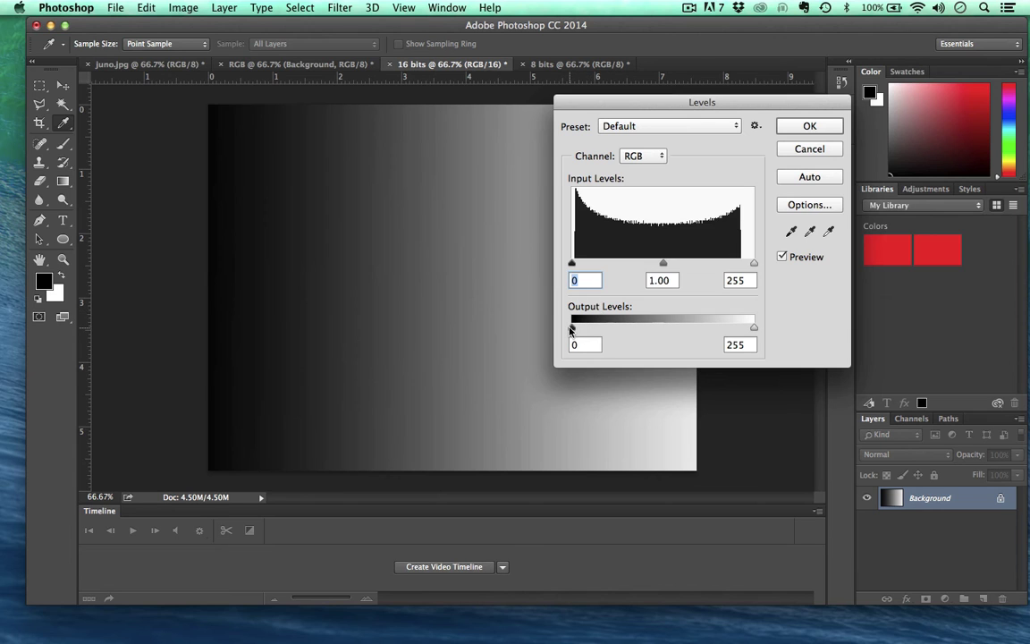
Narrow the 16 bits gradient's Levels output range to 111–122 and apply it
{"action": "left_click_drag", "start_coordinate": [572, 329], "coordinate": [651, 331]}
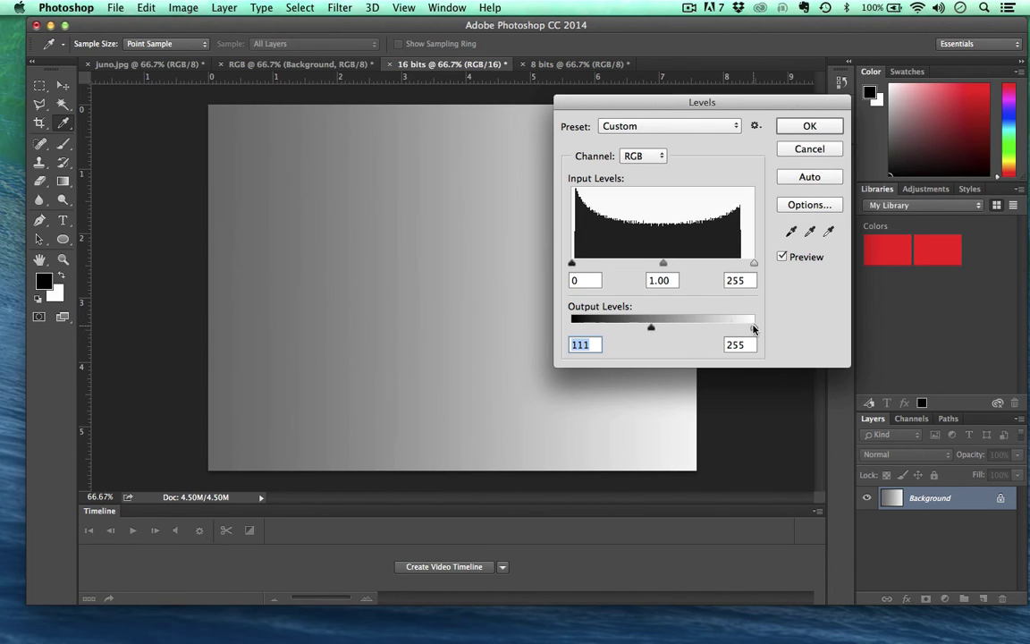
{"action": "left_click_drag", "start_coordinate": [742, 330], "coordinate": [658, 333]}
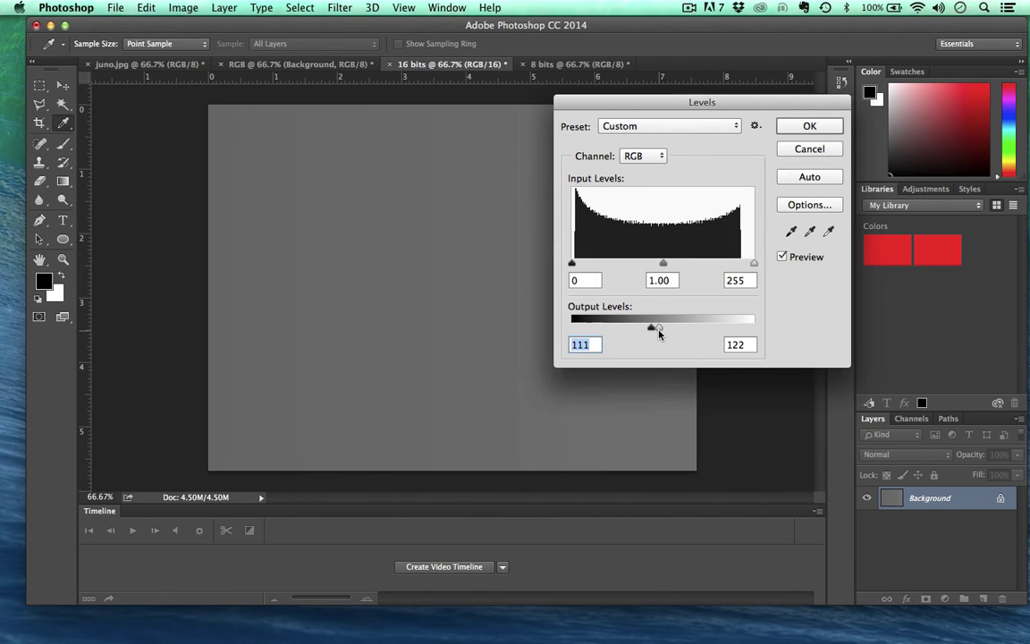
{"action": "key", "text": "Tab"}
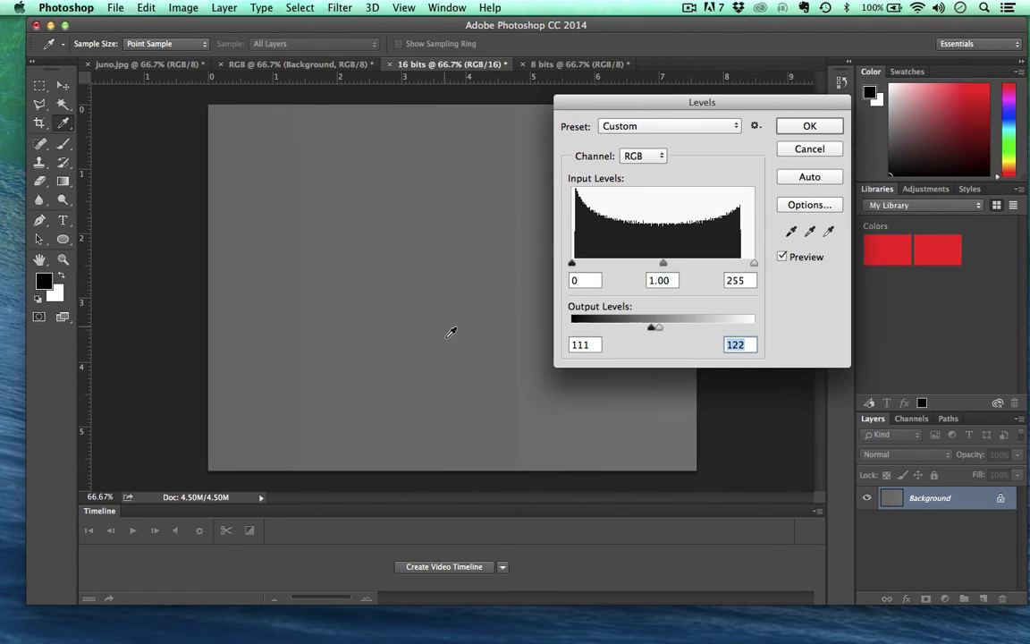
{"action": "left_click", "coordinate": [803, 128]}
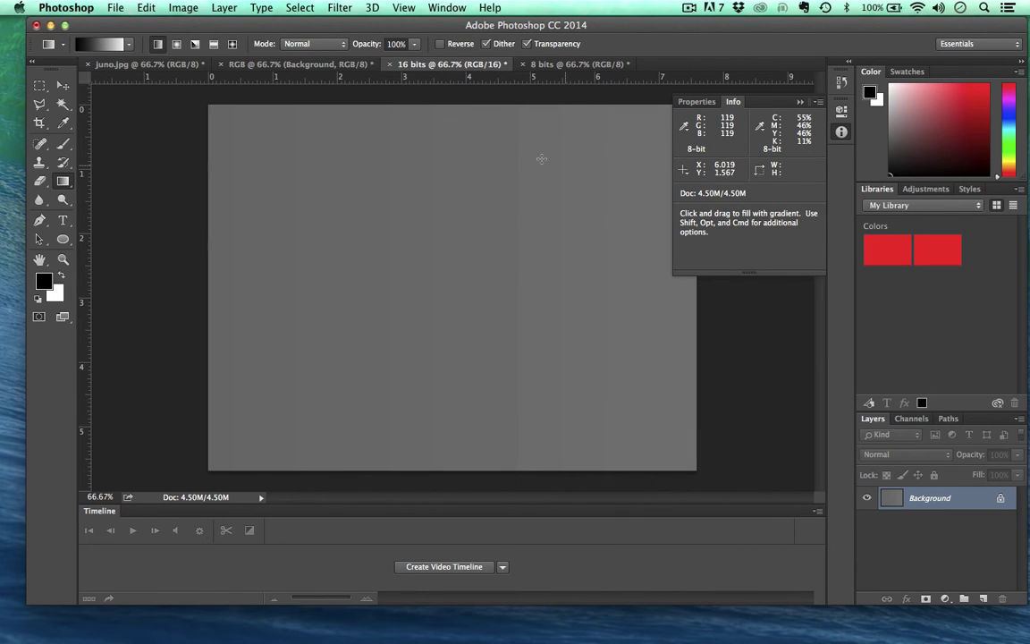
Apply Levels output 118–132 to the 8 bits gradient, flattening it to near-uniform mid-grey
{"action": "left_click", "coordinate": [546, 64]}
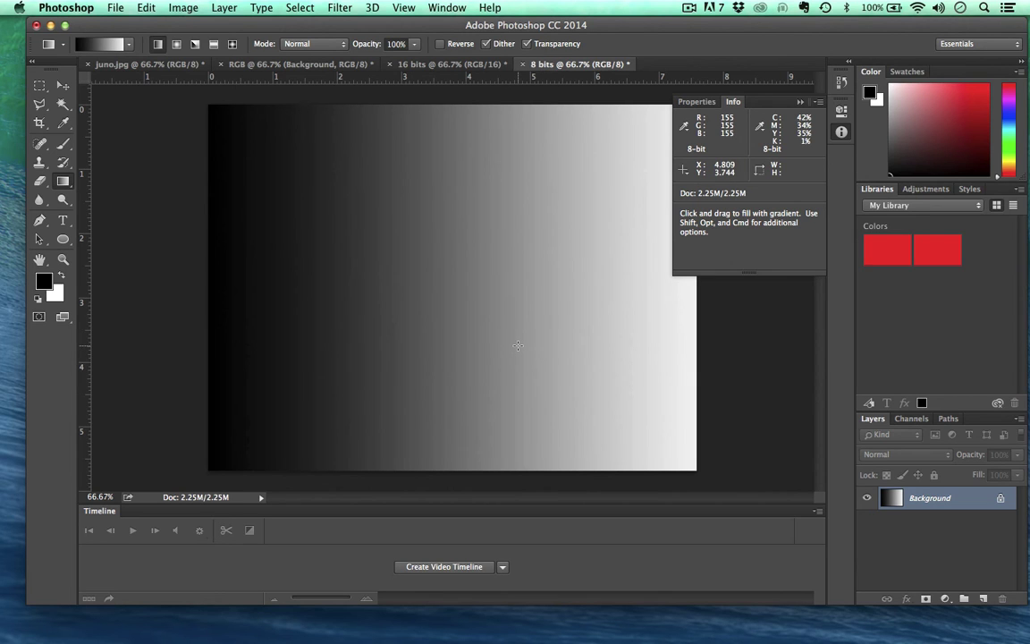
{"action": "key", "text": "super+l"}
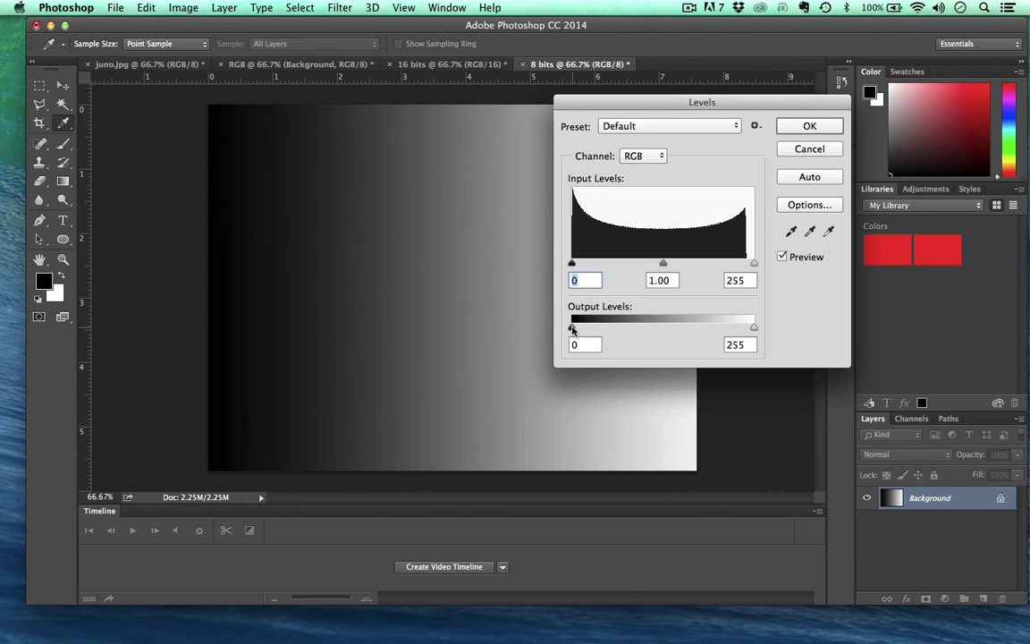
{"action": "left_click_drag", "start_coordinate": [572, 328], "coordinate": [643, 329]}
{"action": "left_click_drag", "start_coordinate": [753, 331], "coordinate": [660, 327]}
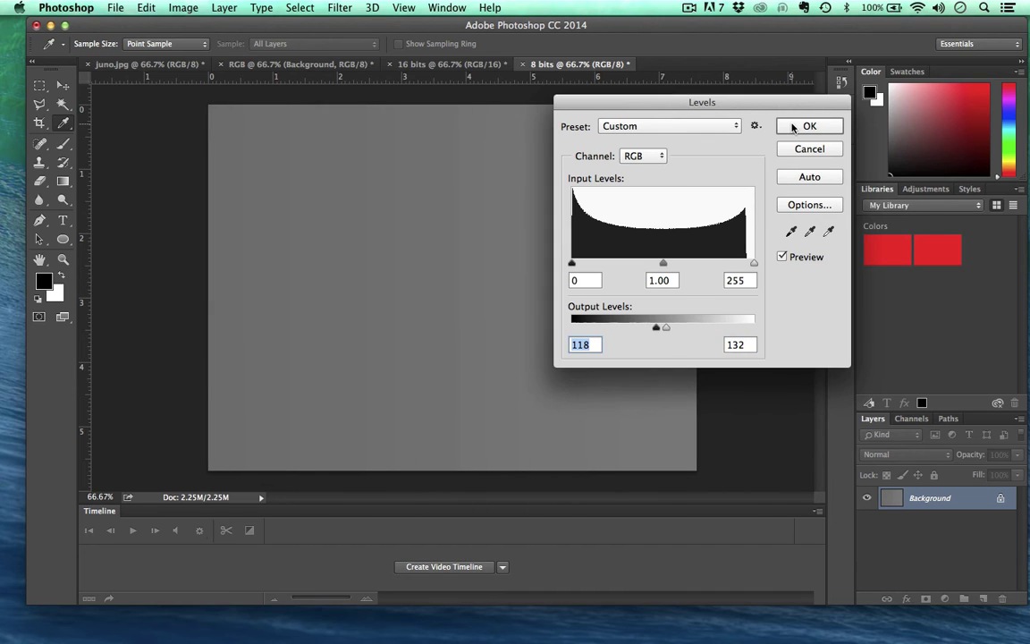
{"action": "left_click", "coordinate": [781, 126]}
{"action": "key", "text": "g"}
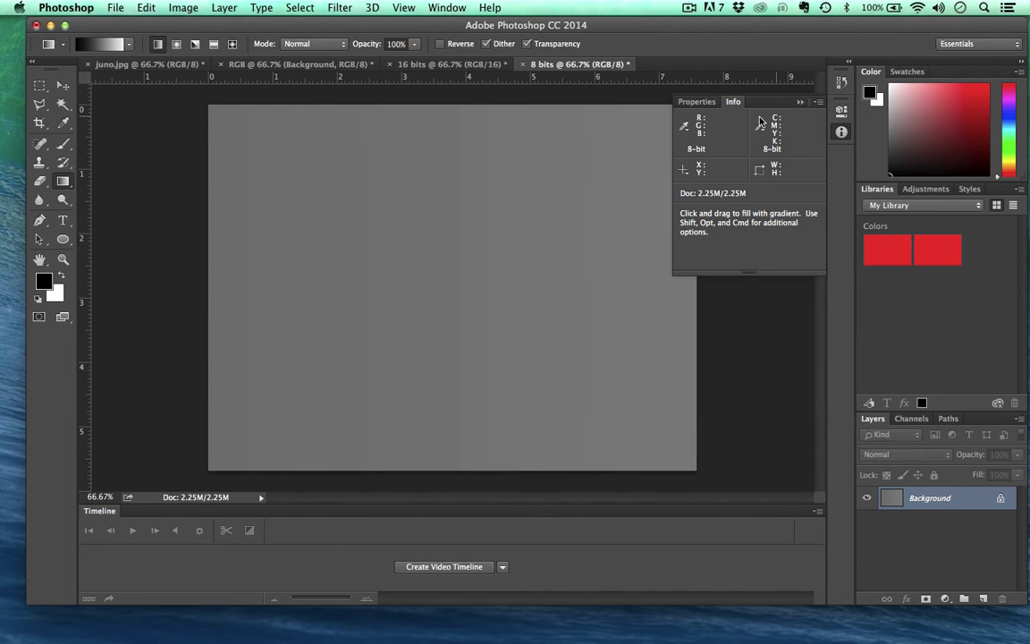
{"action": "left_click", "coordinate": [464, 67]}
Flip between the 8 bits and 16 bits grey documents to compare them
{"action": "left_click", "coordinate": [565, 66]}
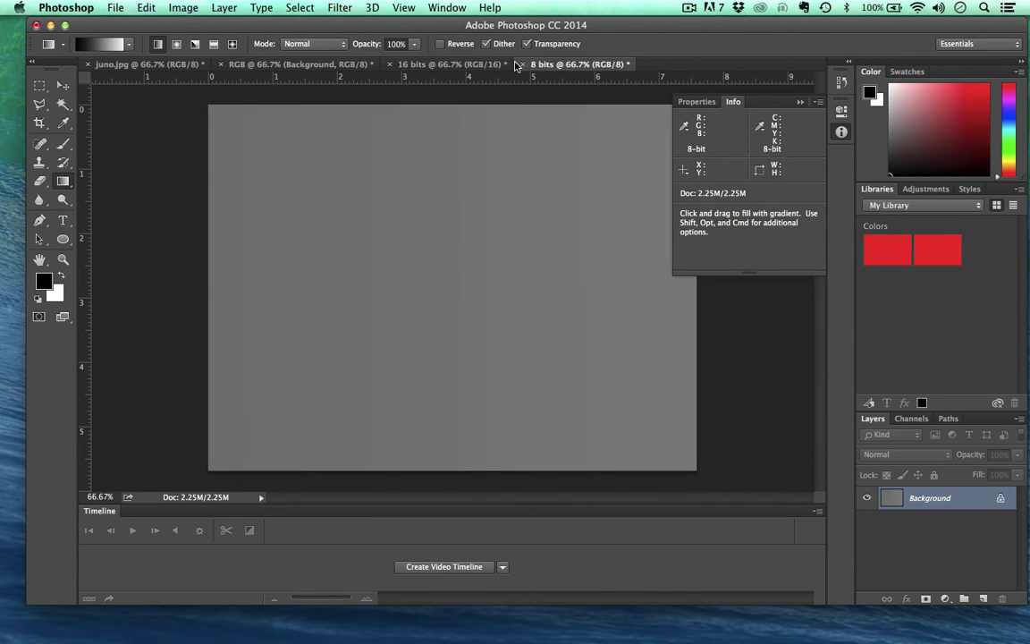
{"action": "left_click", "coordinate": [459, 64]}
{"action": "left_click", "coordinate": [590, 66]}
{"action": "left_click", "coordinate": [447, 65]}
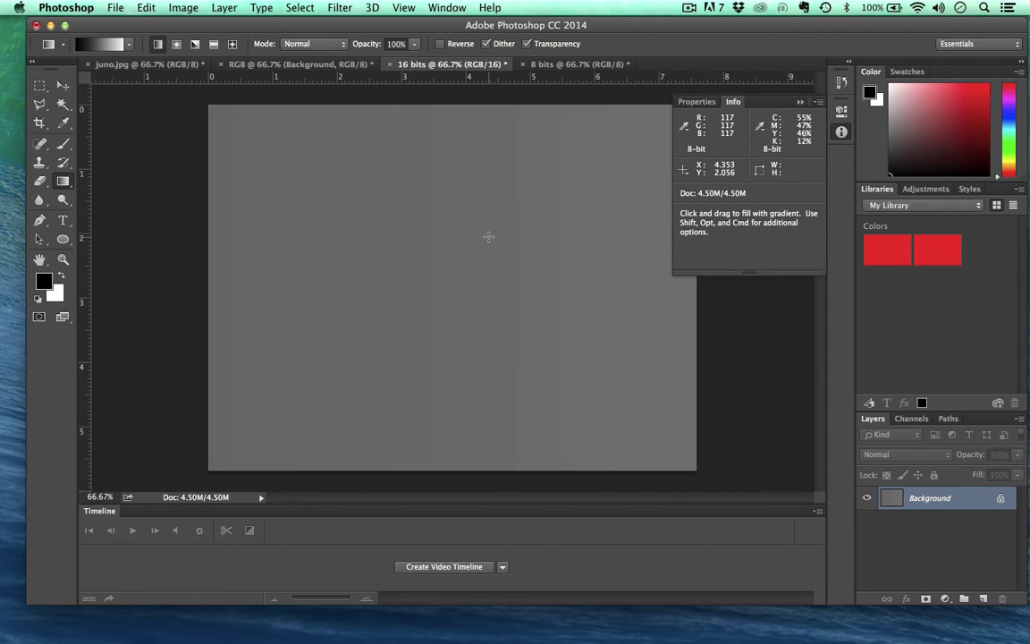
Stretch the 16 bits gradient with Levels input black 109 and white 143
{"action": "key", "text": "super"}
{"action": "key", "text": "super+l"}
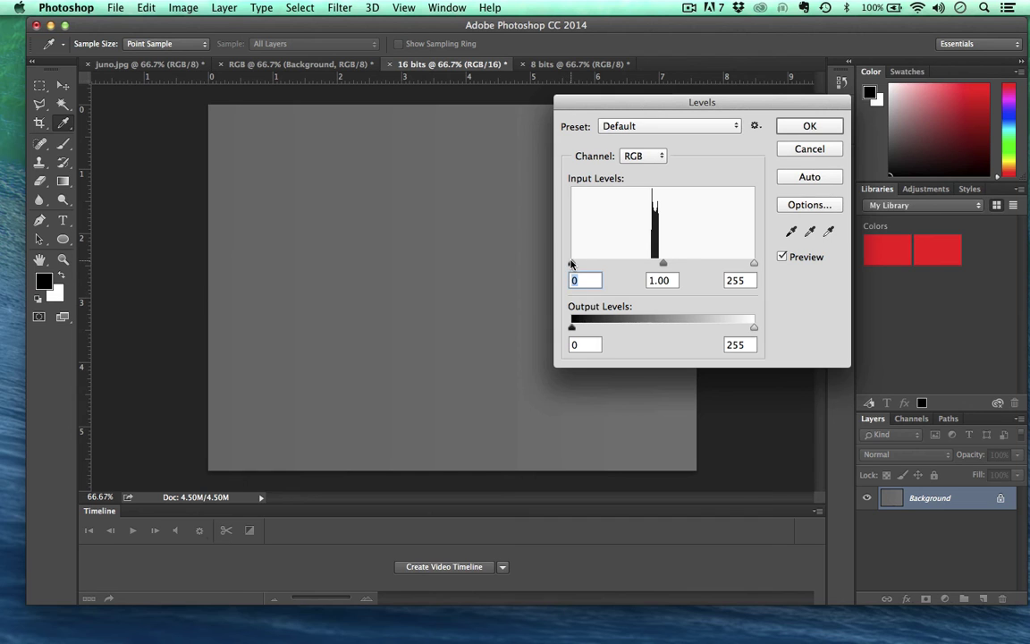
{"action": "left_click_drag", "start_coordinate": [572, 264], "coordinate": [647, 266]}
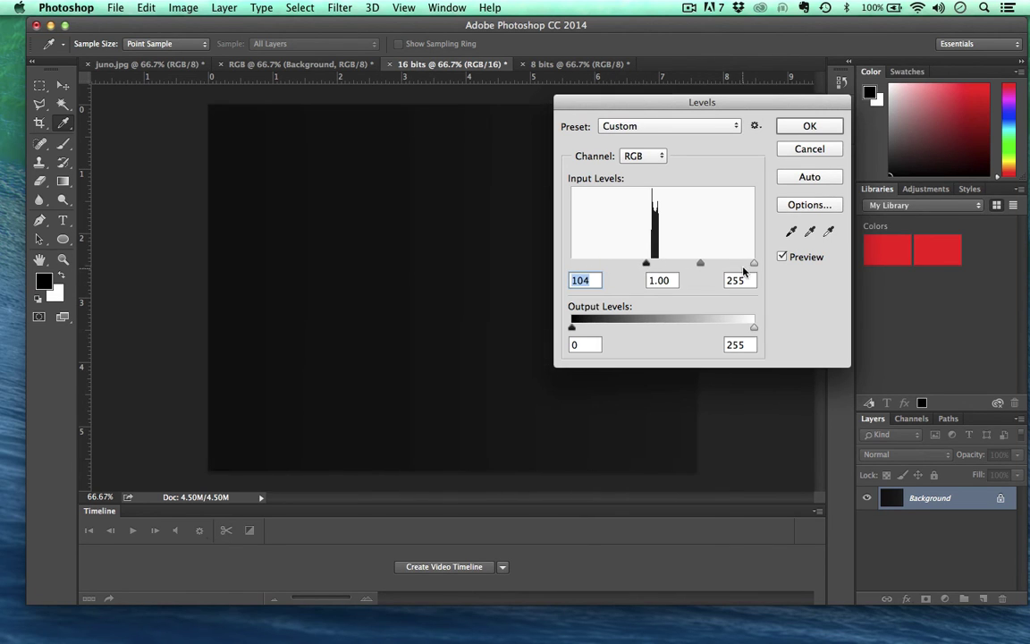
{"action": "left_click_drag", "start_coordinate": [741, 265], "coordinate": [650, 266]}
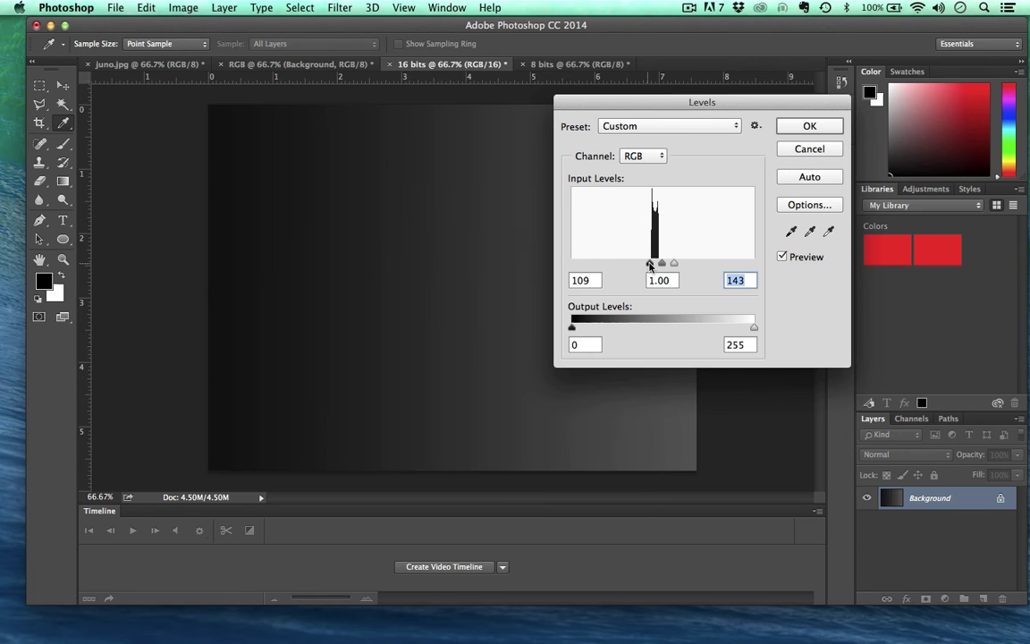
{"action": "left_click", "coordinate": [809, 127]}
{"action": "left_click", "coordinate": [841, 132]}
{"action": "key", "text": "g"}
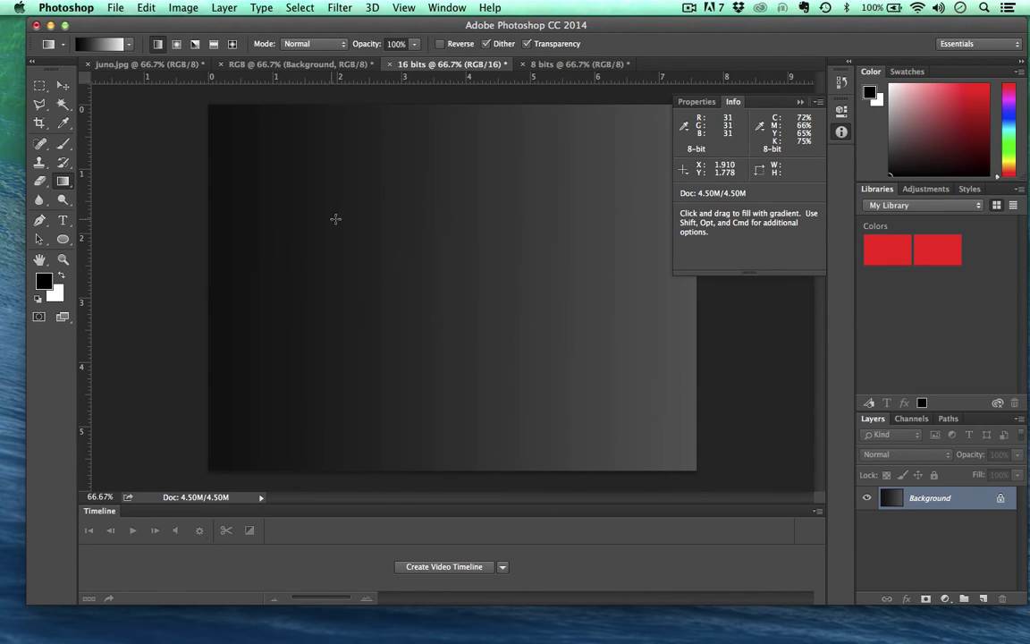
Stretch the 8 bits gradient with Levels input black 109 and white 165, revealing banding
{"action": "left_click", "coordinate": [563, 67]}
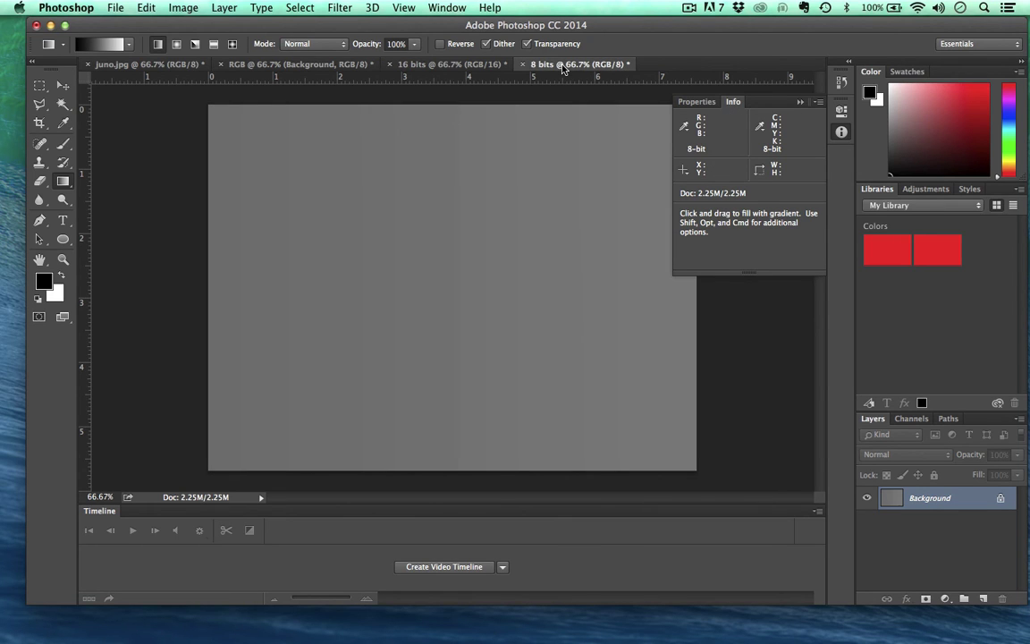
{"action": "key", "text": "super+l"}
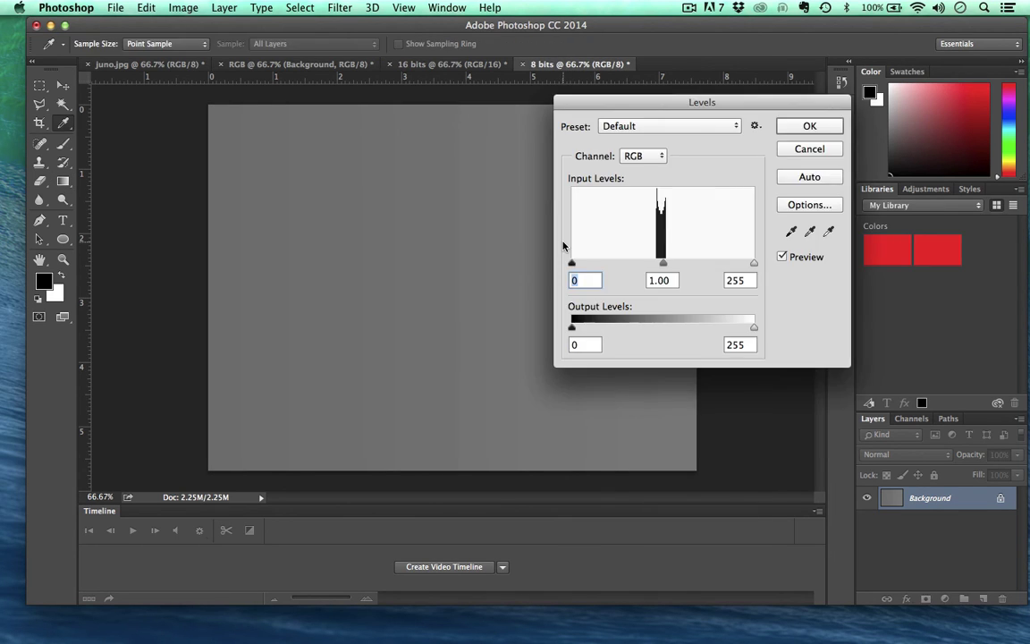
{"action": "left_click_drag", "start_coordinate": [570, 264], "coordinate": [650, 265]}
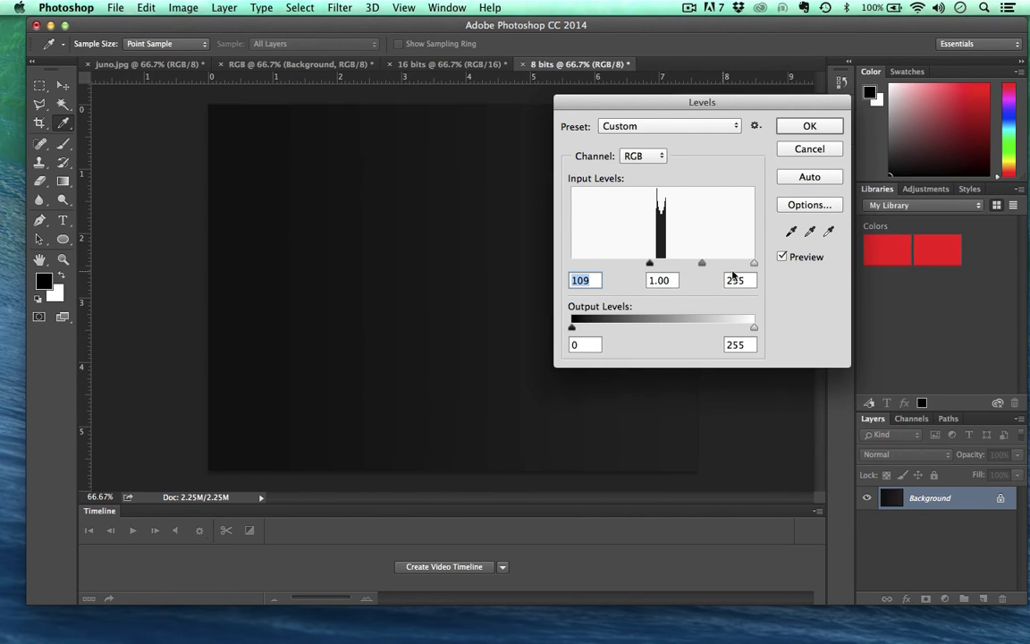
{"action": "left_click_drag", "start_coordinate": [754, 266], "coordinate": [690, 268]}
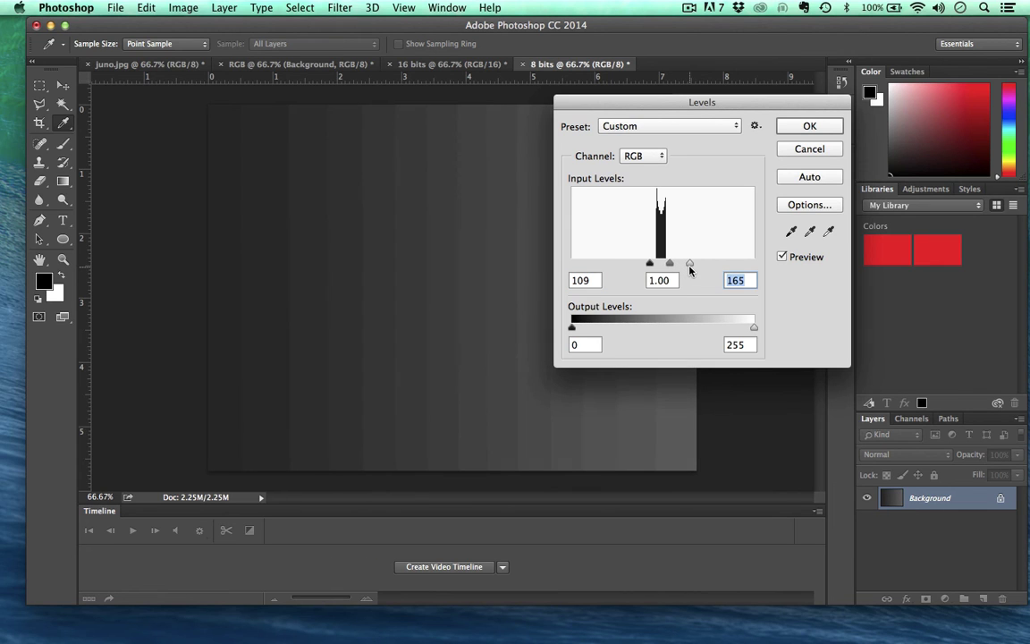
{"action": "left_click", "coordinate": [809, 127]}
{"action": "key", "text": "g"}
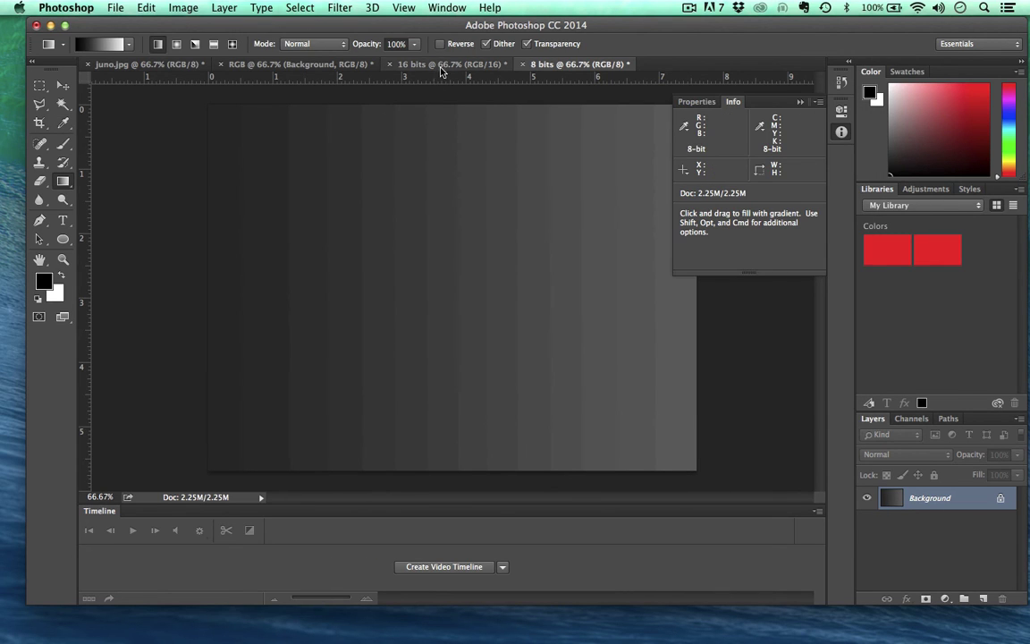
{"action": "left_click", "coordinate": [400, 63]}
Compare the banded 8 bits gradient with the smooth 16 bits one, then show juno.jpg
{"action": "left_click", "coordinate": [555, 62]}
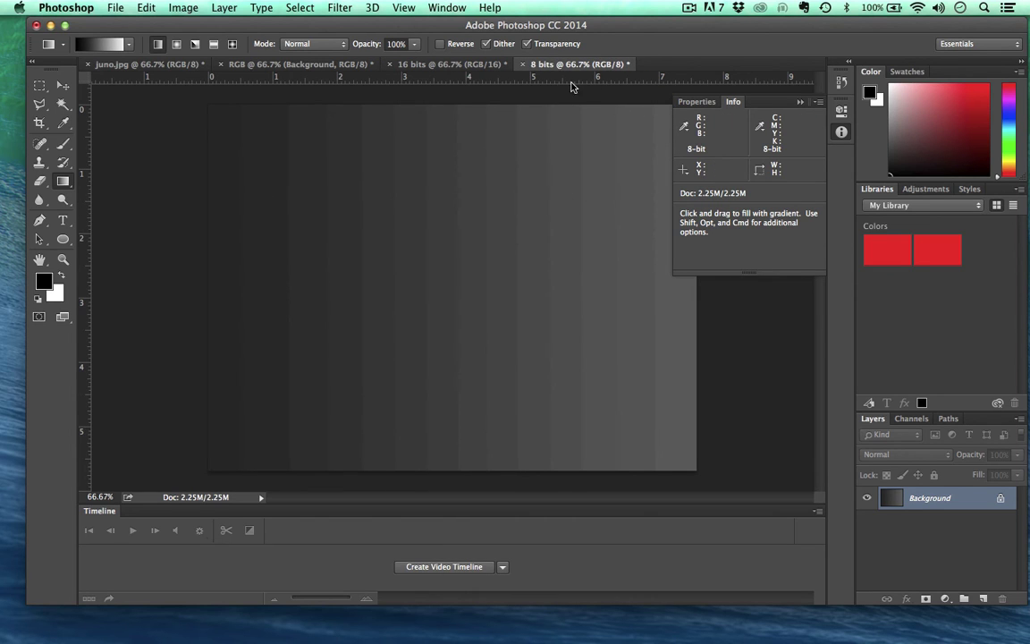
{"action": "left_click", "coordinate": [433, 66]}
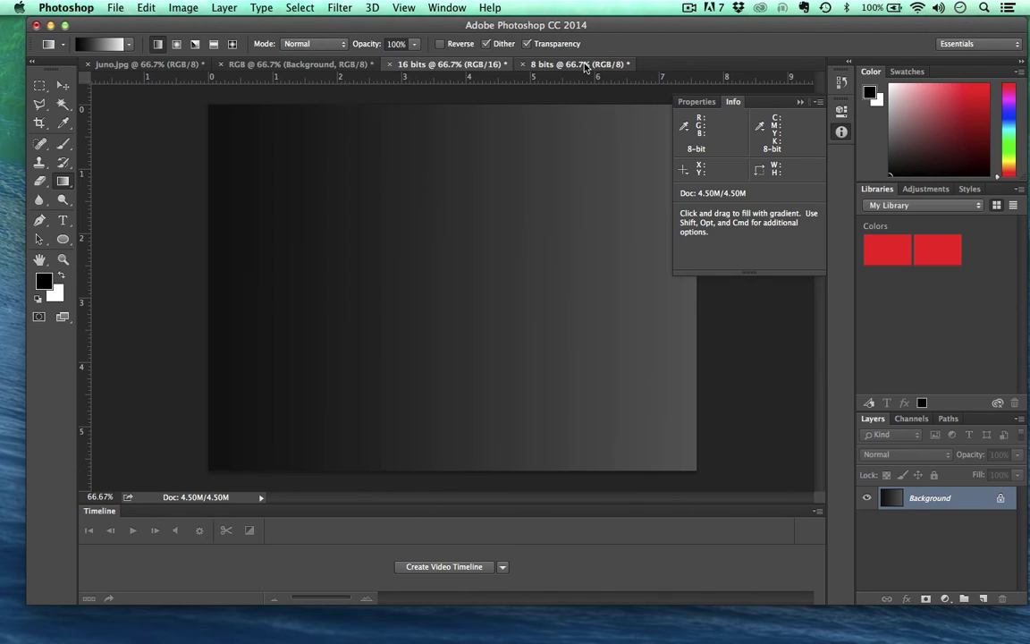
{"action": "left_click", "coordinate": [534, 64]}
{"action": "left_click", "coordinate": [480, 65]}
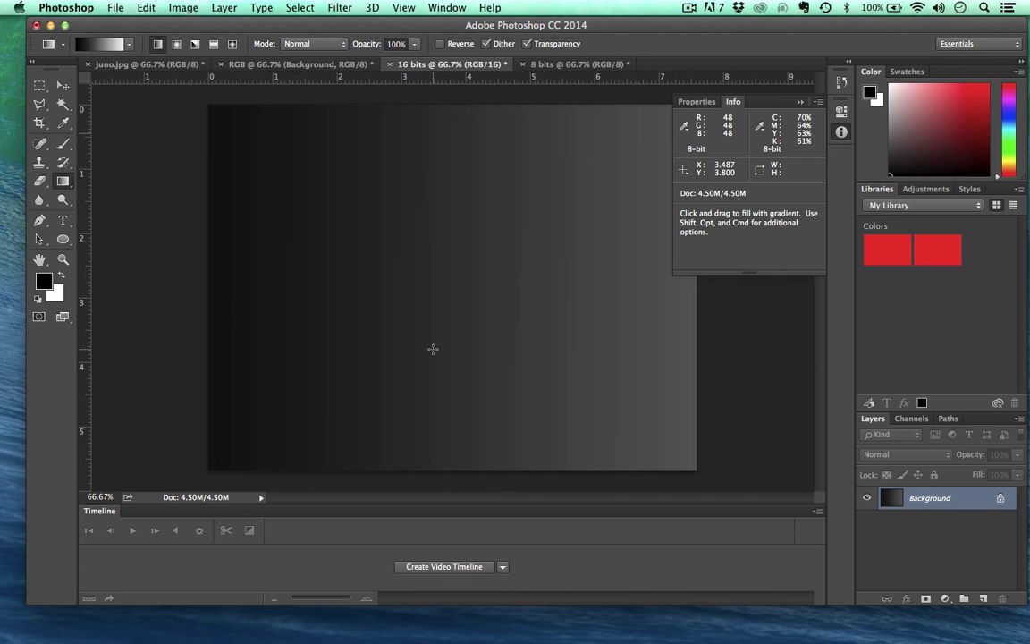
{"action": "left_click", "coordinate": [154, 66]}
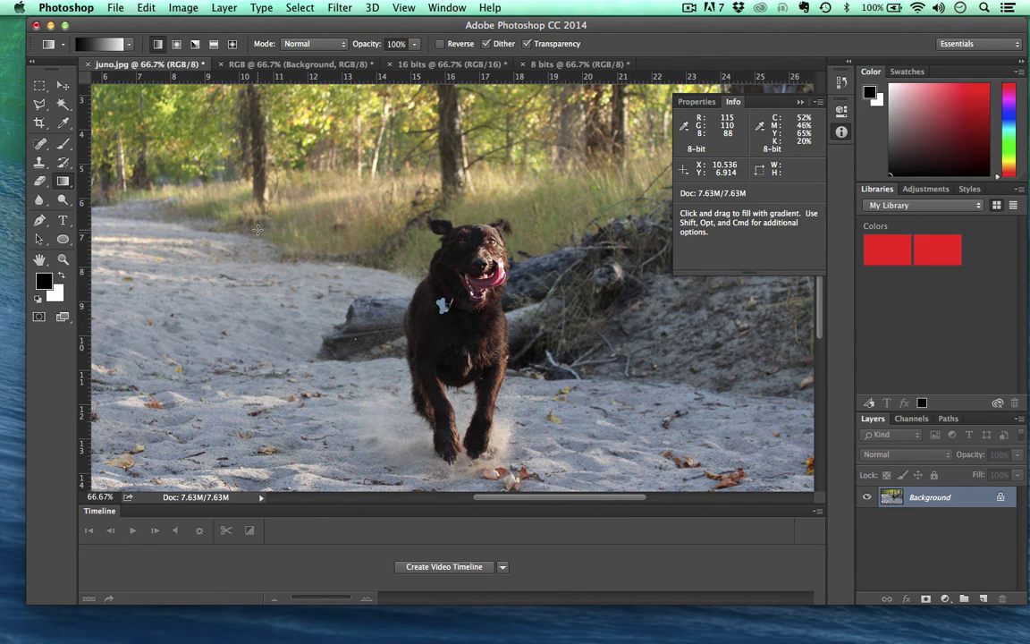
Return to juno.jpg and open Image > Mode to see it is RGB, 8 Bits/Channel
{"action": "left_click", "coordinate": [552, 68]}
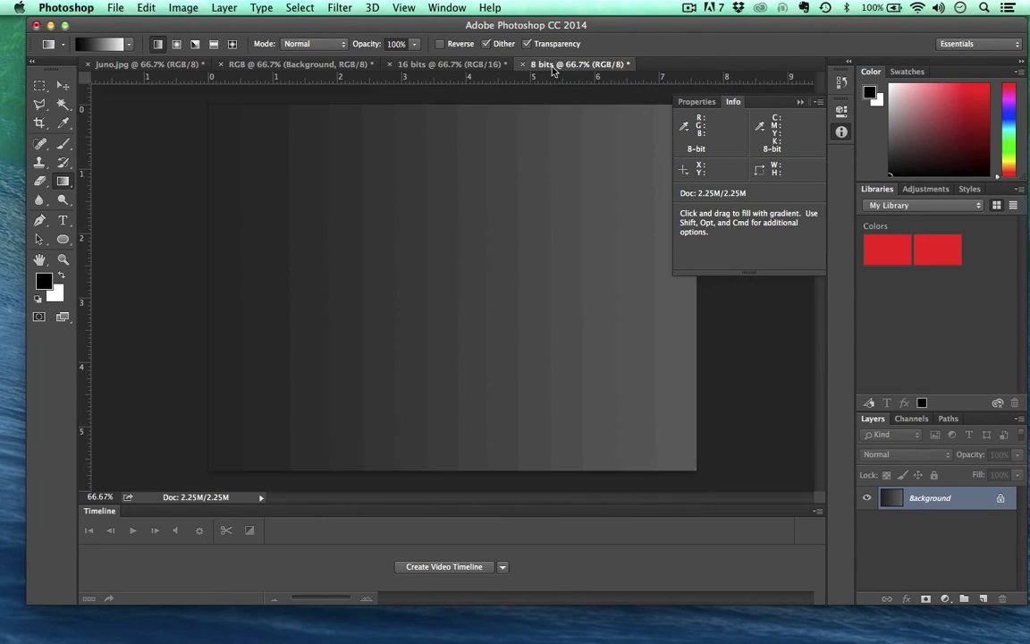
{"action": "left_click", "coordinate": [152, 65]}
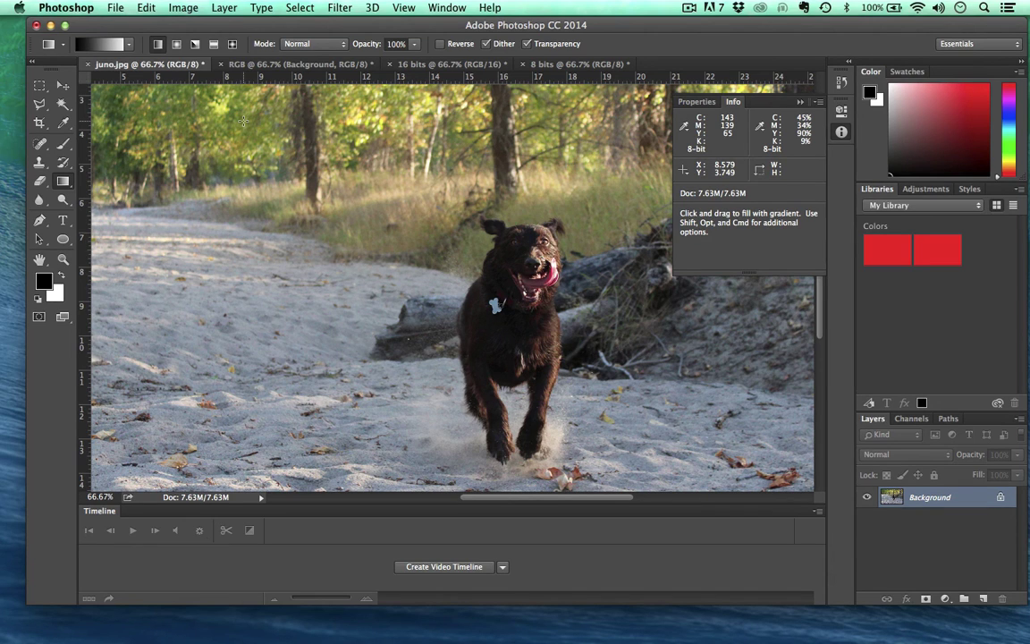
{"action": "left_click", "coordinate": [184, 7]}
Close the Image > Mode submenu without changing juno.jpg's colour mode
{"action": "mouse_move", "coordinate": [229, 28]}
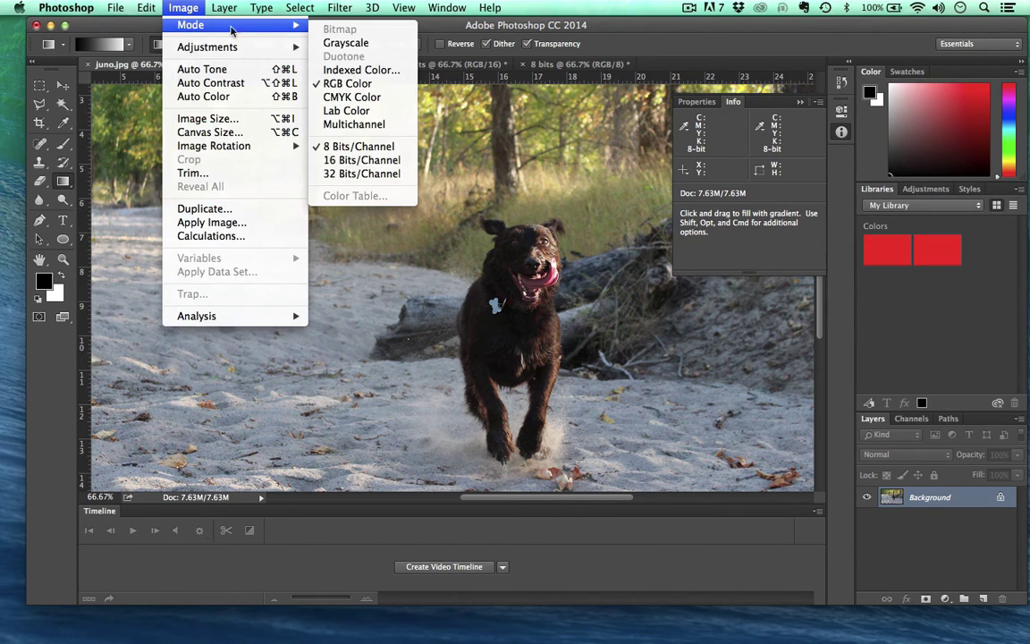
{"action": "left_click", "coordinate": [501, 163]}
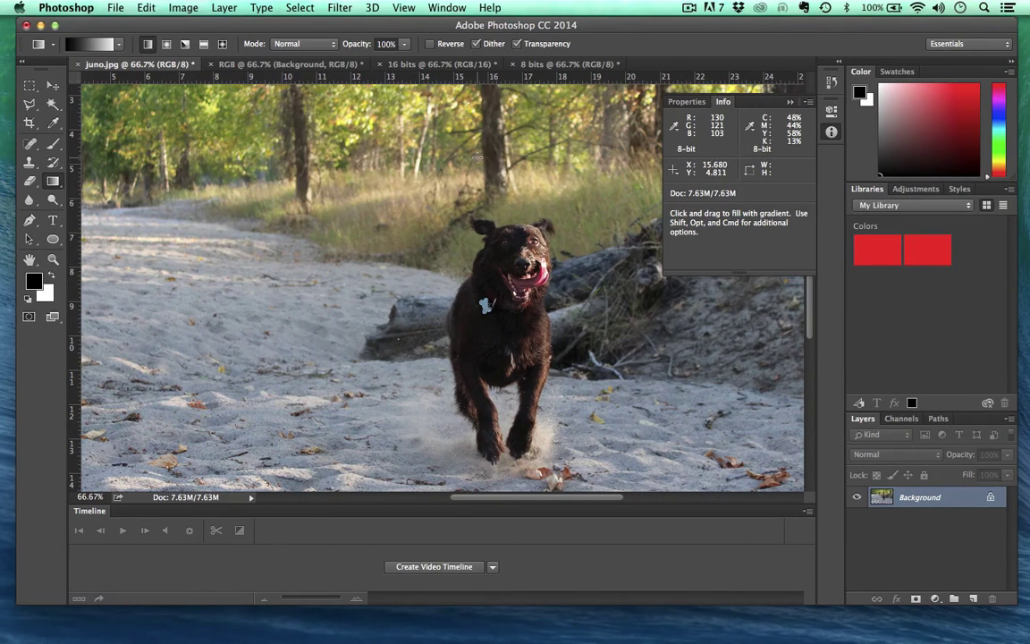
{"action": "left_click", "coordinate": [141, 7]}
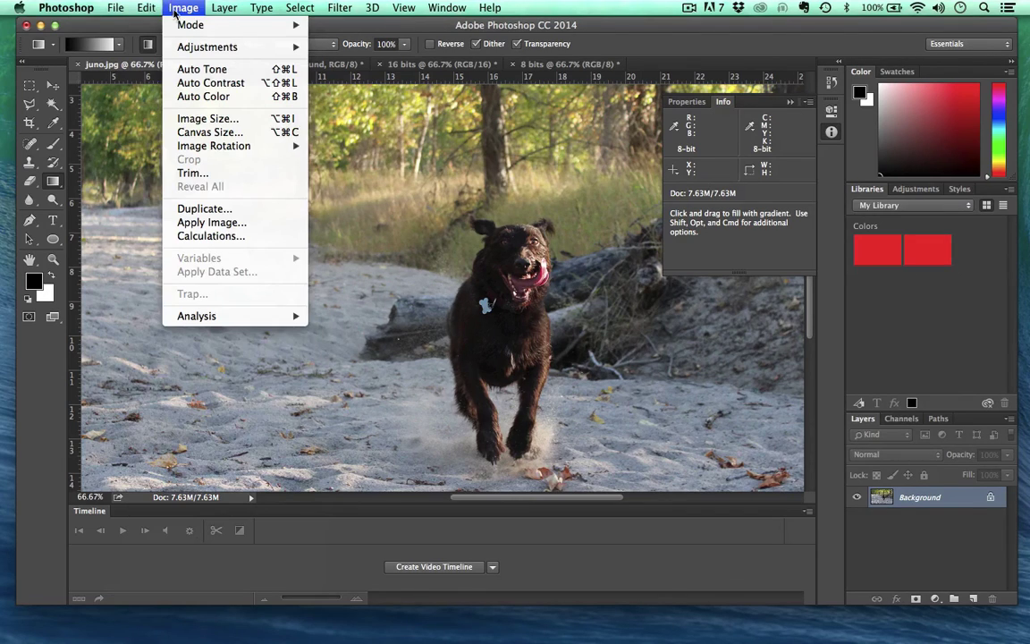
{"action": "mouse_move", "coordinate": [166, 25]}
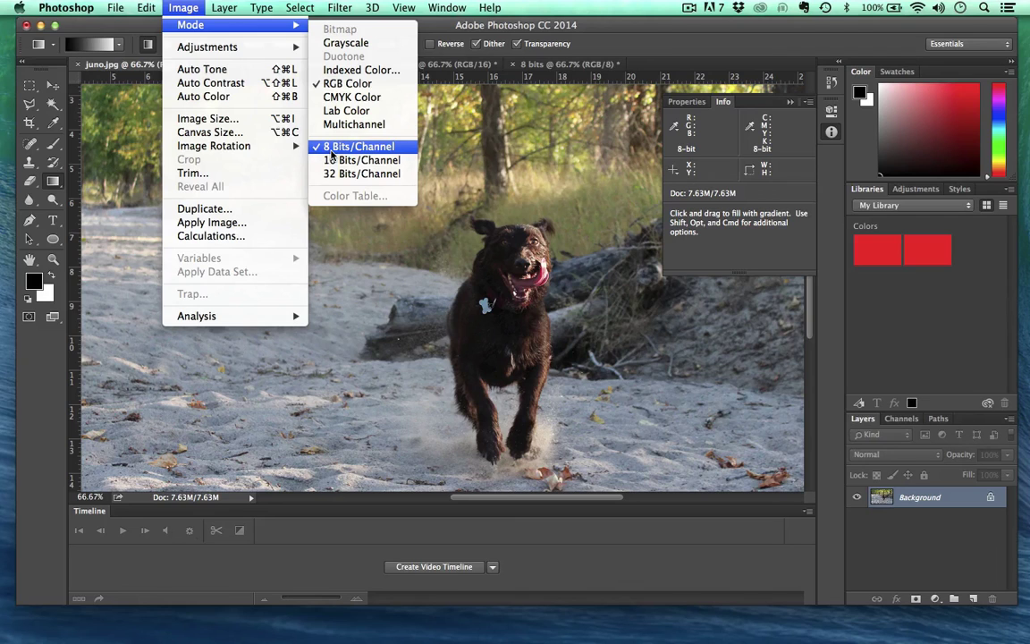
{"action": "left_click", "coordinate": [332, 147]}
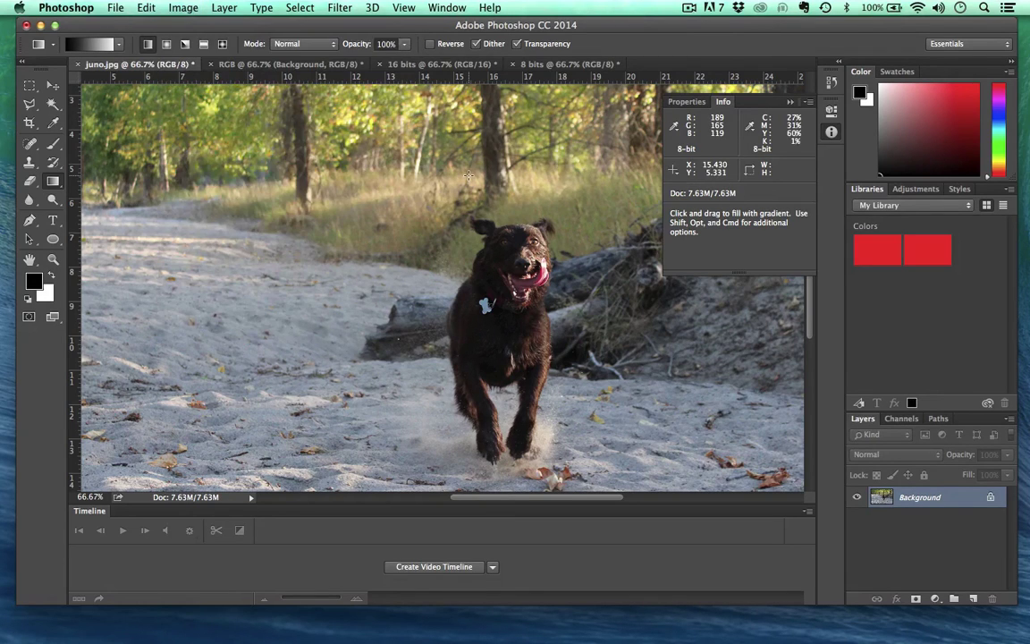